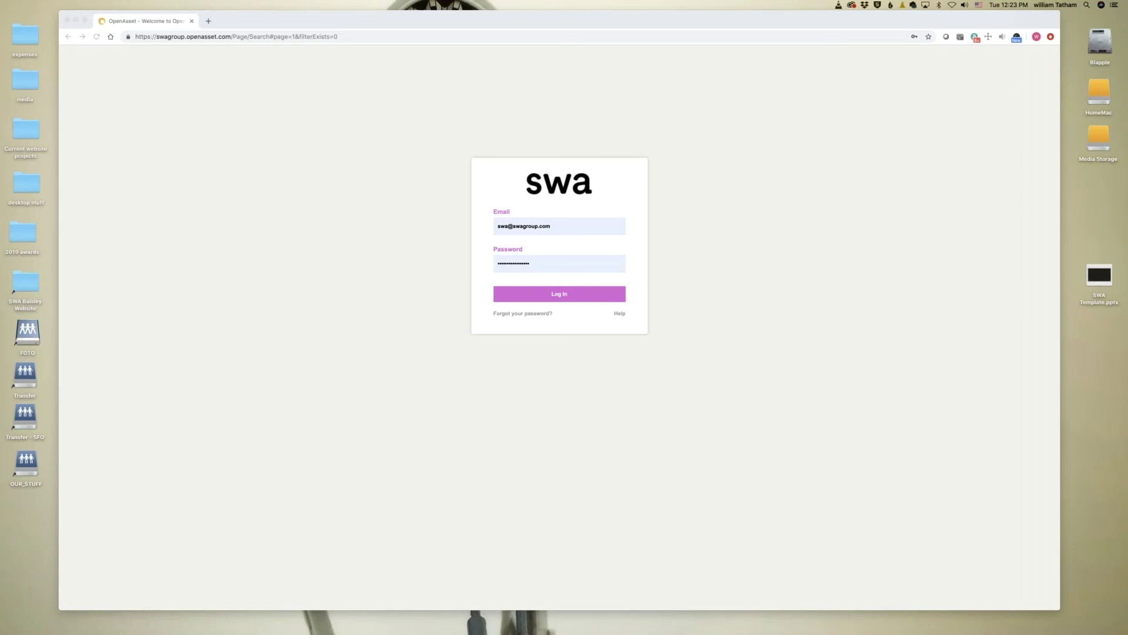
# Step: Log in to the SWA OpenAsset library to reach the 190089-file search results
pyautogui.click(735, 164)
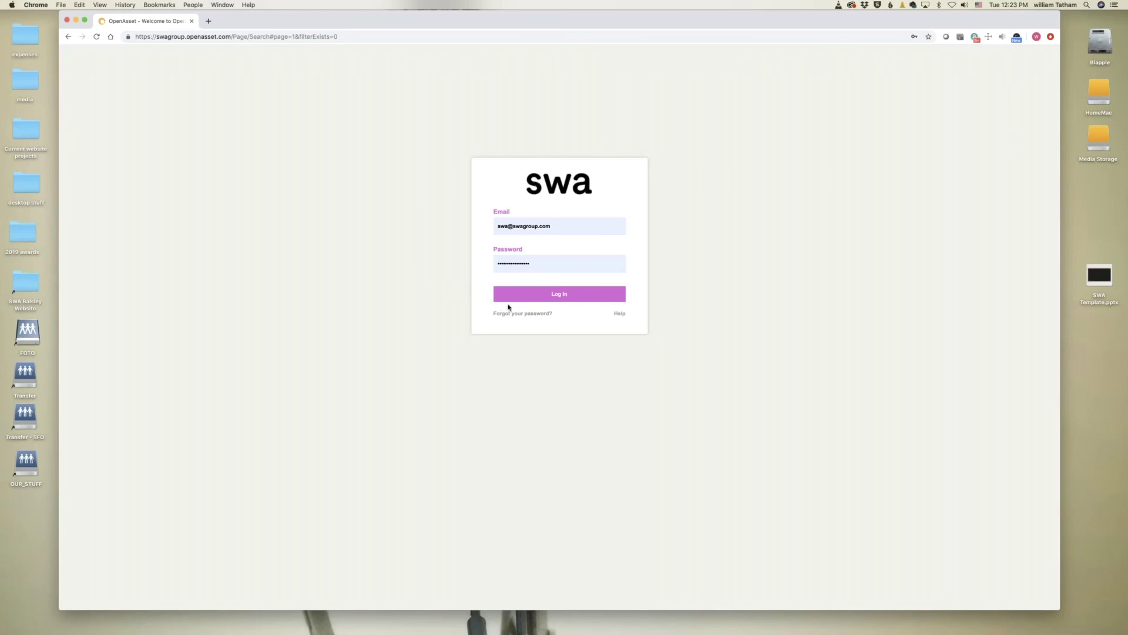
pyautogui.click(560, 294)
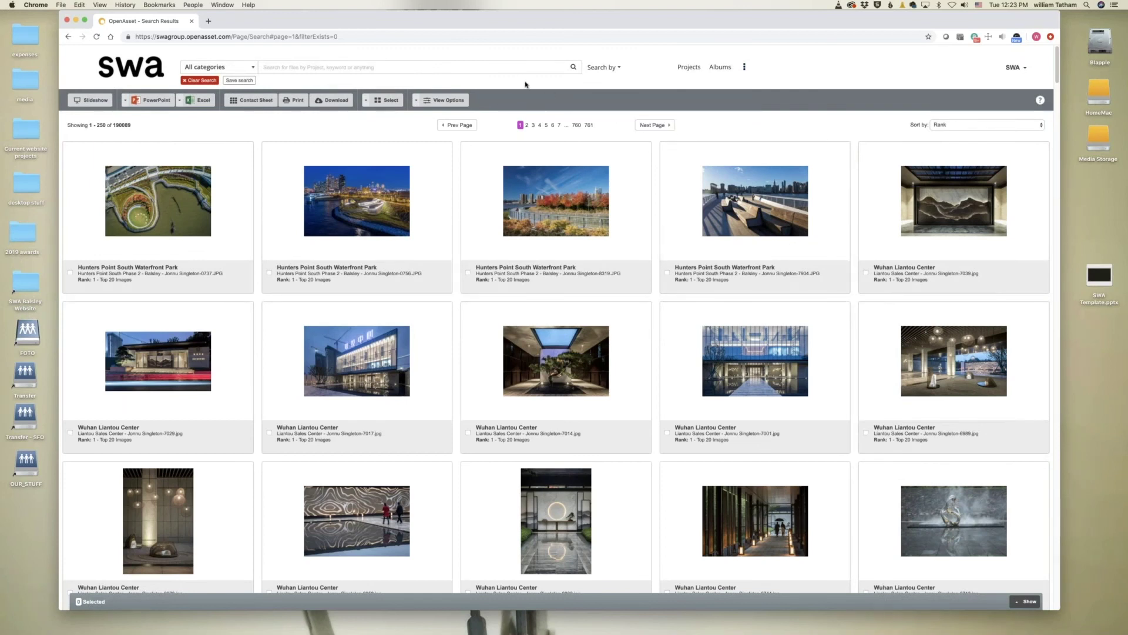
# Step: Search for 'public' and look over the suggested project, staff and keyword matches
pyautogui.click(486, 67)
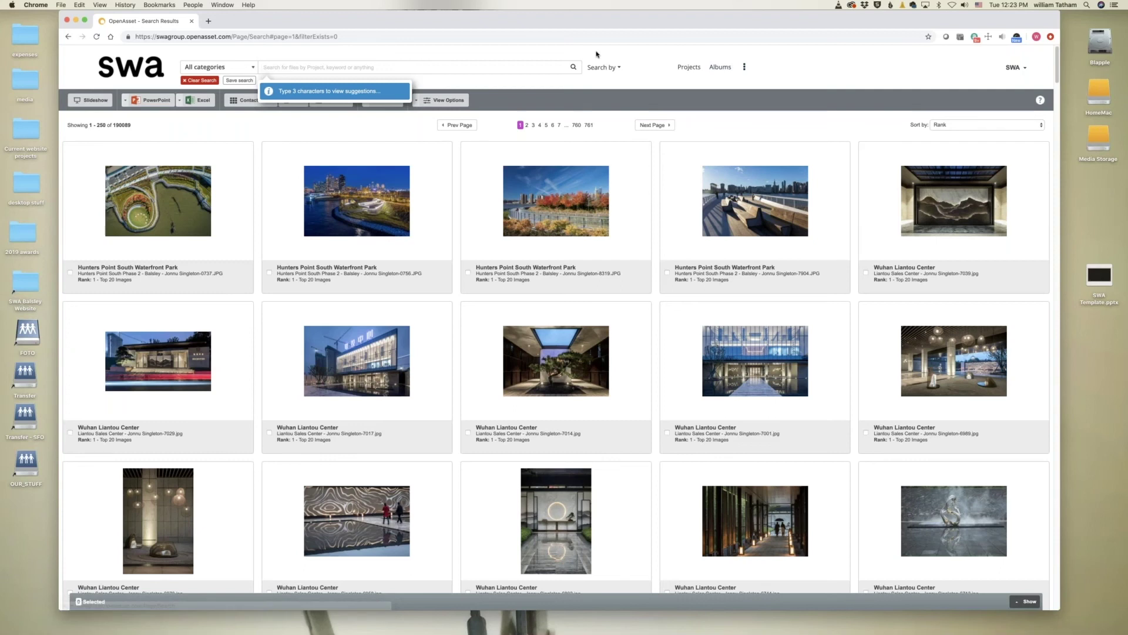
pyautogui.click(444, 65)
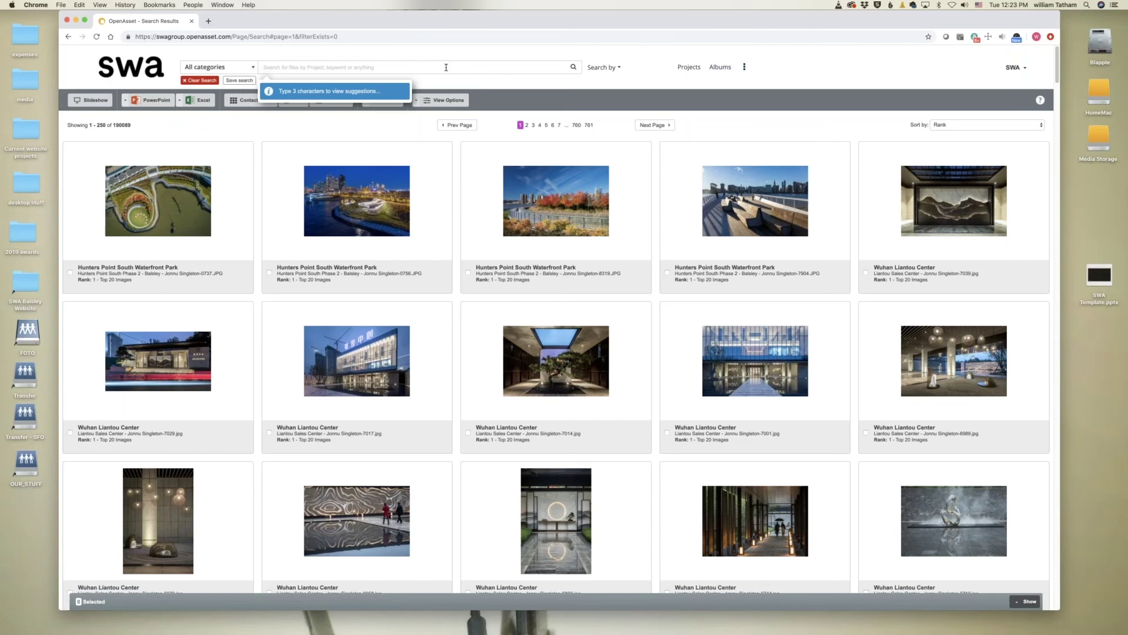
pyautogui.write('publi')
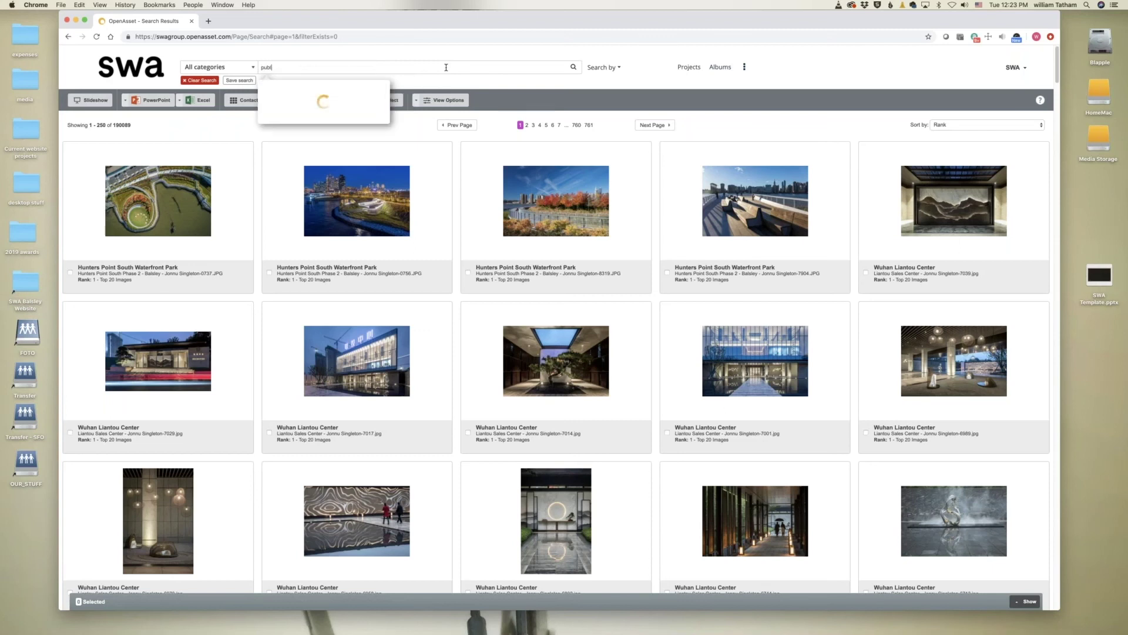
pyautogui.write('c')
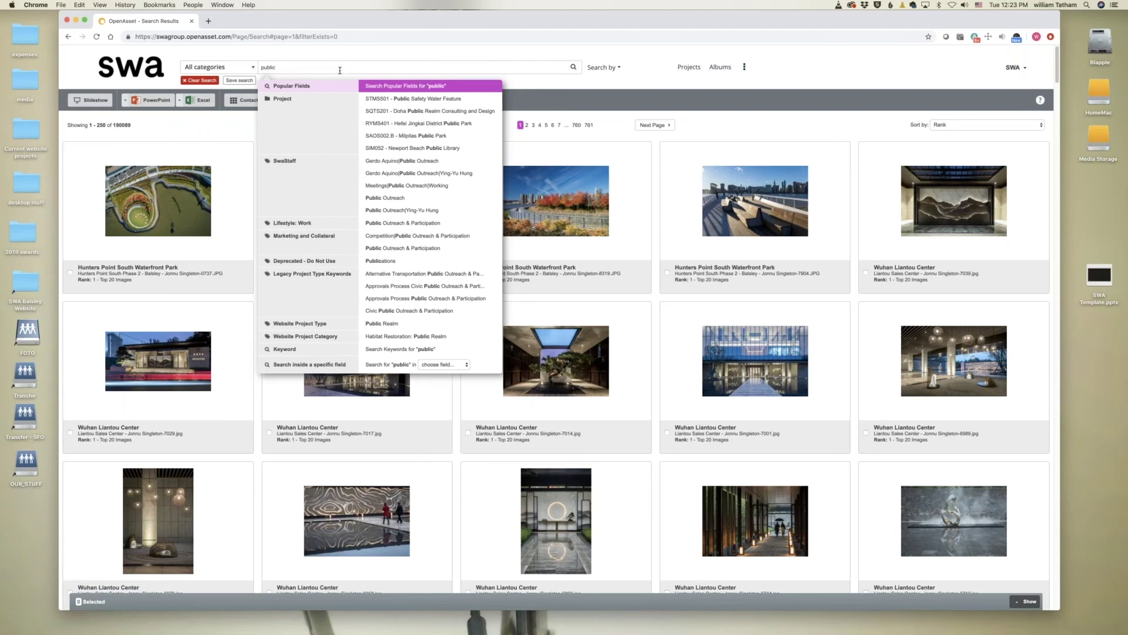
pyautogui.press('Down')
pyautogui.press('Down')
pyautogui.press('Down')
pyautogui.press('Down')
pyautogui.press('Down')
pyautogui.press('Down')
pyautogui.press('Down')
pyautogui.press('Down')
pyautogui.press('Down')
pyautogui.press('Down')
pyautogui.press('Down')
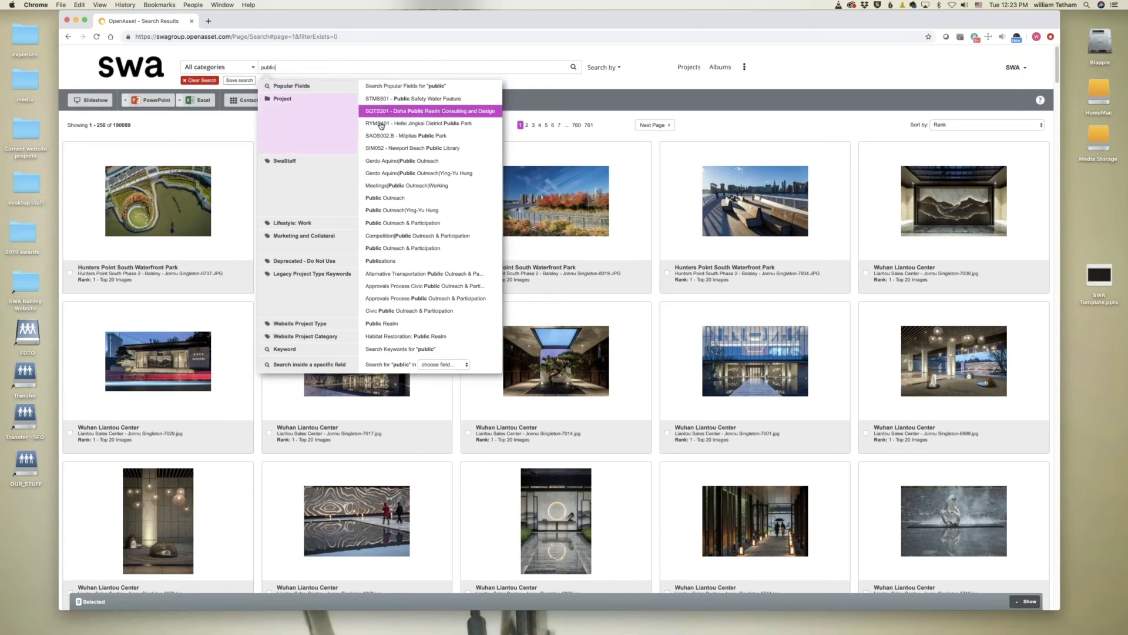
pyautogui.press('Up')
pyautogui.press('Up')
pyautogui.press('Up')
pyautogui.press('Up')
pyautogui.press('Up')
pyautogui.press('Up')
pyautogui.press('Up')
pyautogui.press('Up')
pyautogui.press('Up')
pyautogui.press('Up')
pyautogui.press('Up')
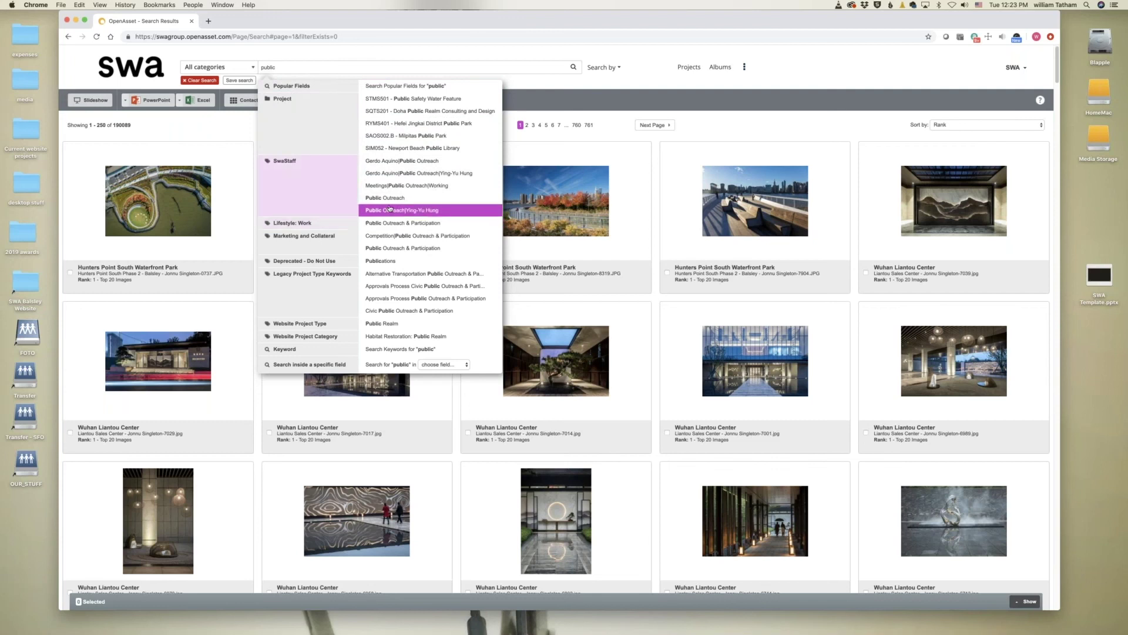
pyautogui.press('Escape')
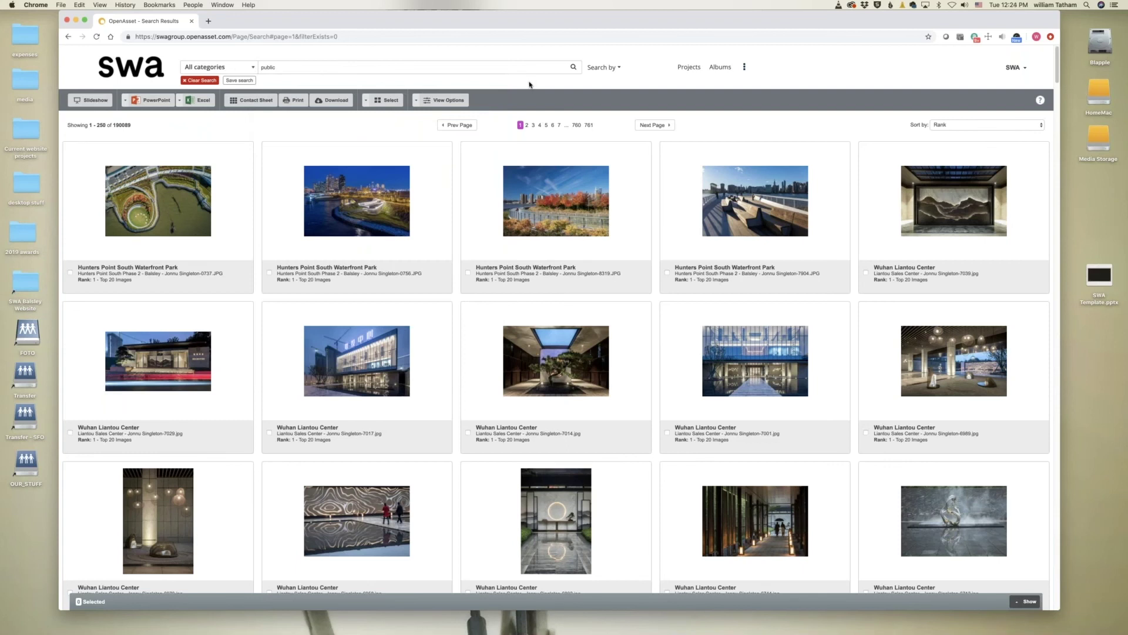
pyautogui.moveTo(422, 196)
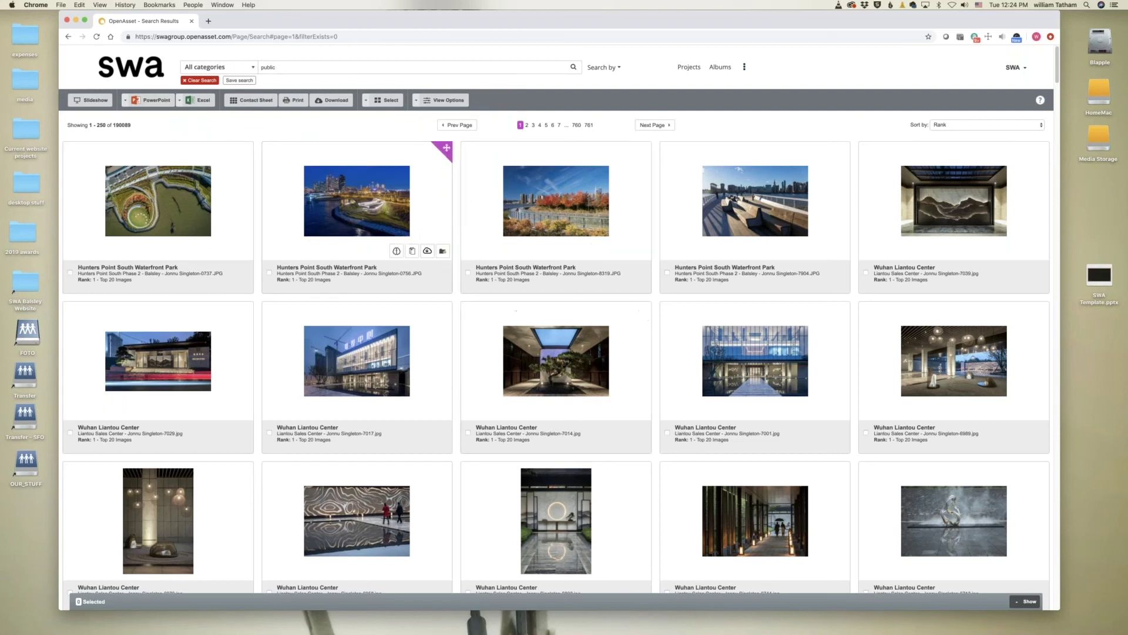
pyautogui.click(282, 67)
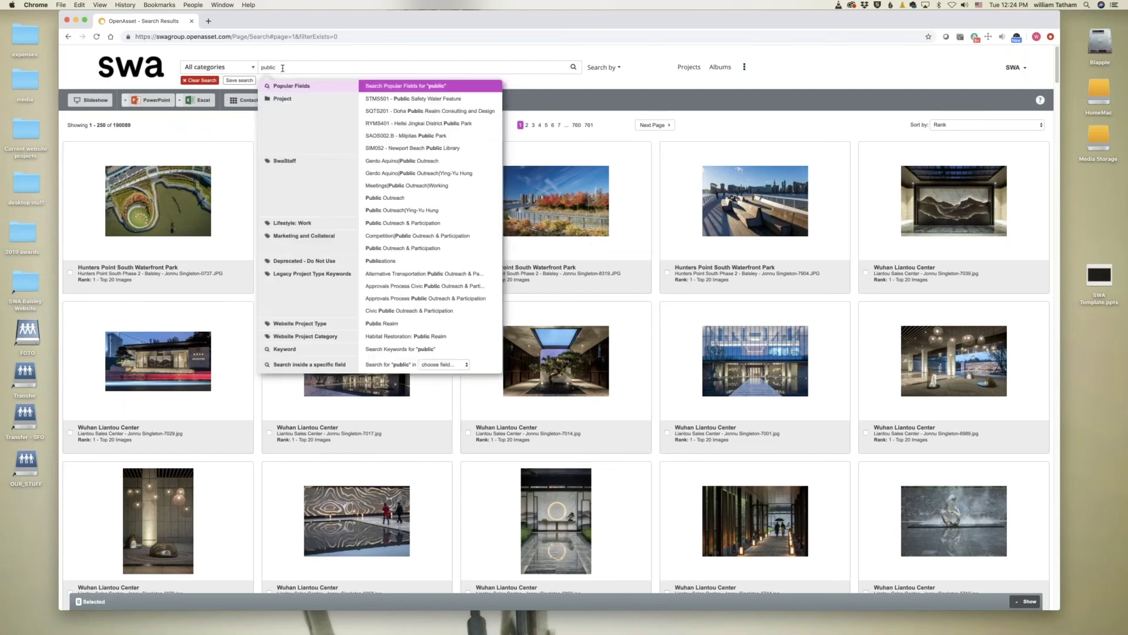
# Step: Extend the search to 'public realm' and filter by Website Project Type: Public Realm
pyautogui.write('realm')
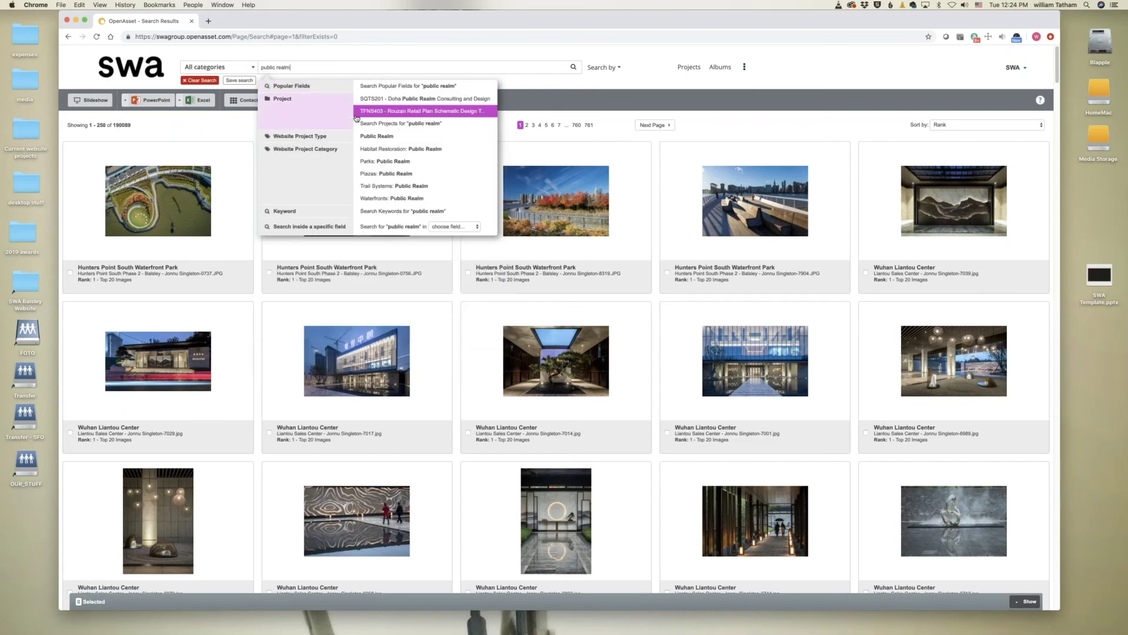
pyautogui.click(368, 138)
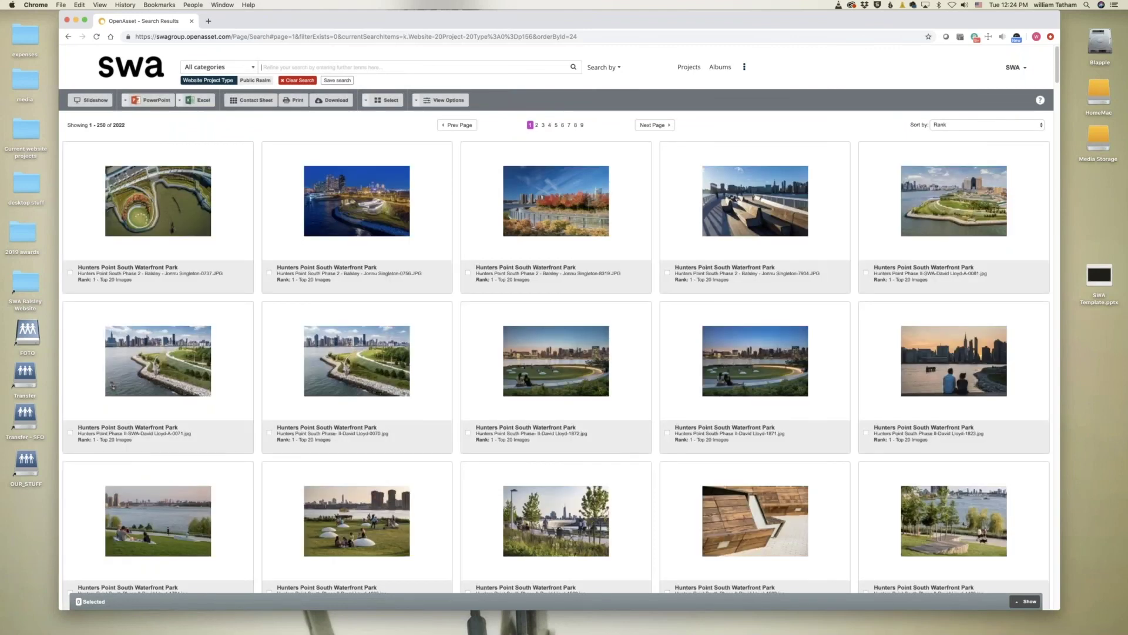
pyautogui.moveTo(370, 243)
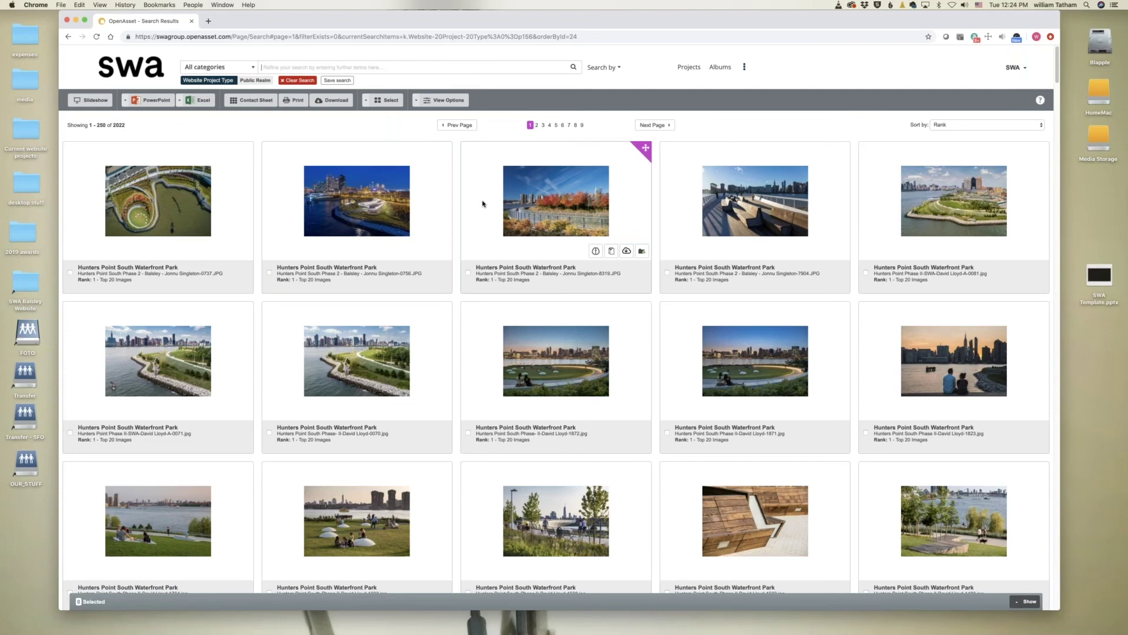
pyautogui.click(320, 69)
# Step: Add the City: New York filter, narrowing results to 427 images
pyautogui.write('new yp')
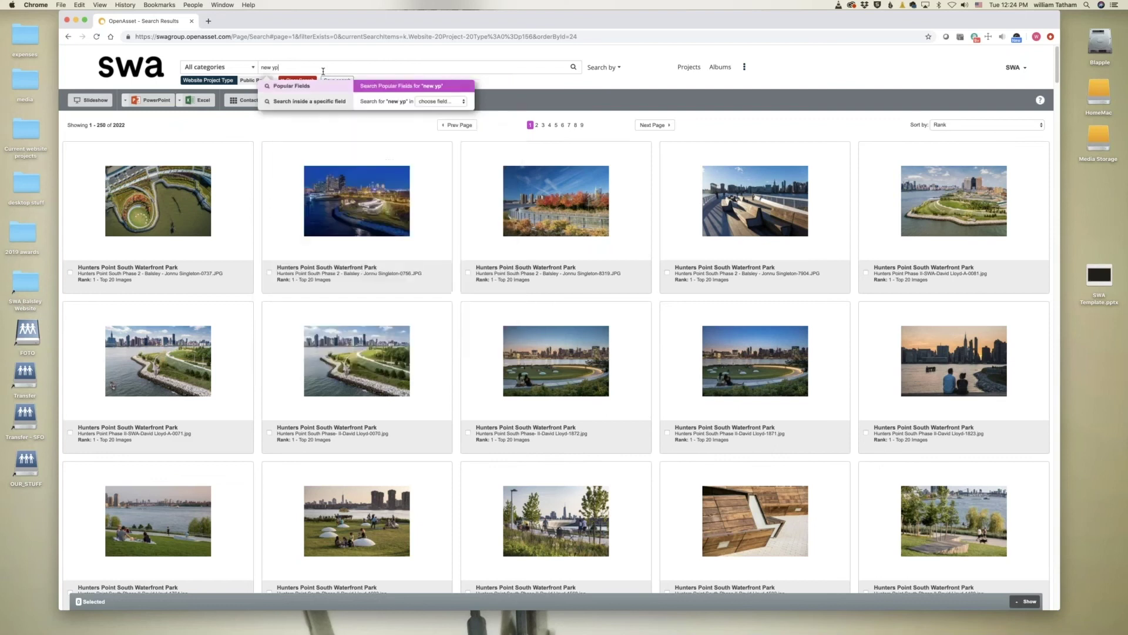
pyautogui.press('BackSpace')
pyautogui.write('ork')
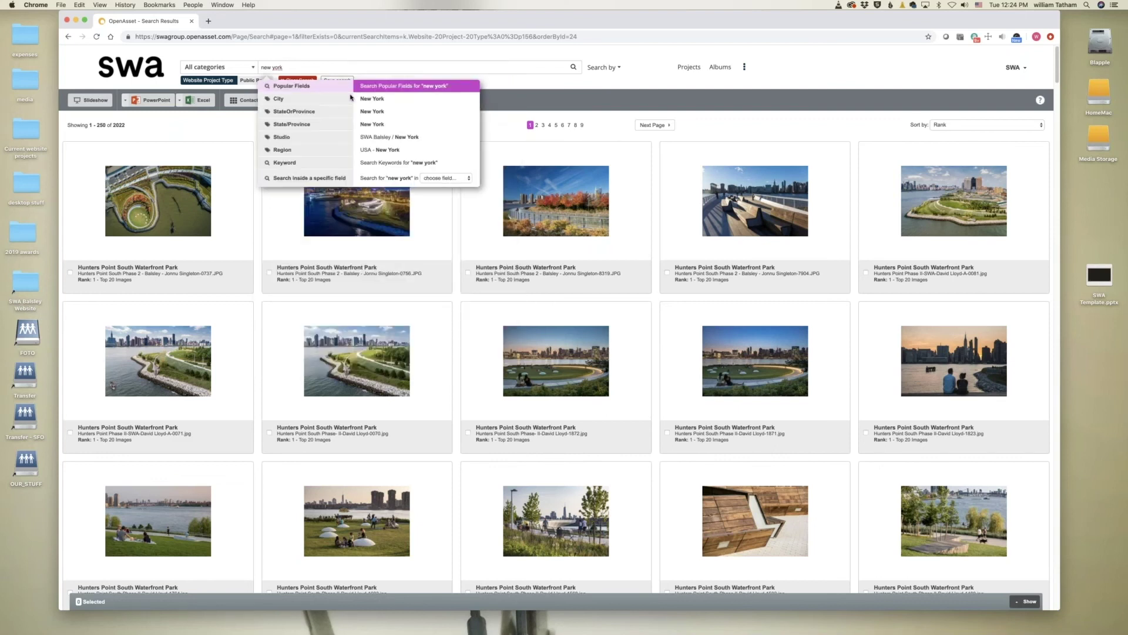
pyautogui.click(369, 99)
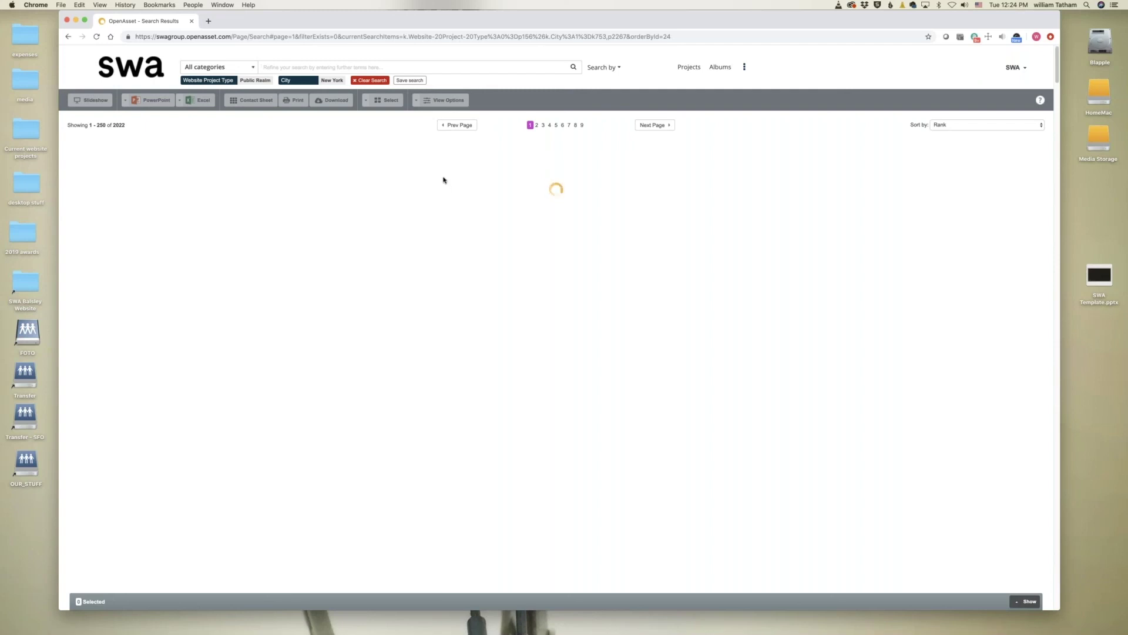
# Step: Scroll through the 427 results and start a new search term 'bic'
pyautogui.click(272, 66)
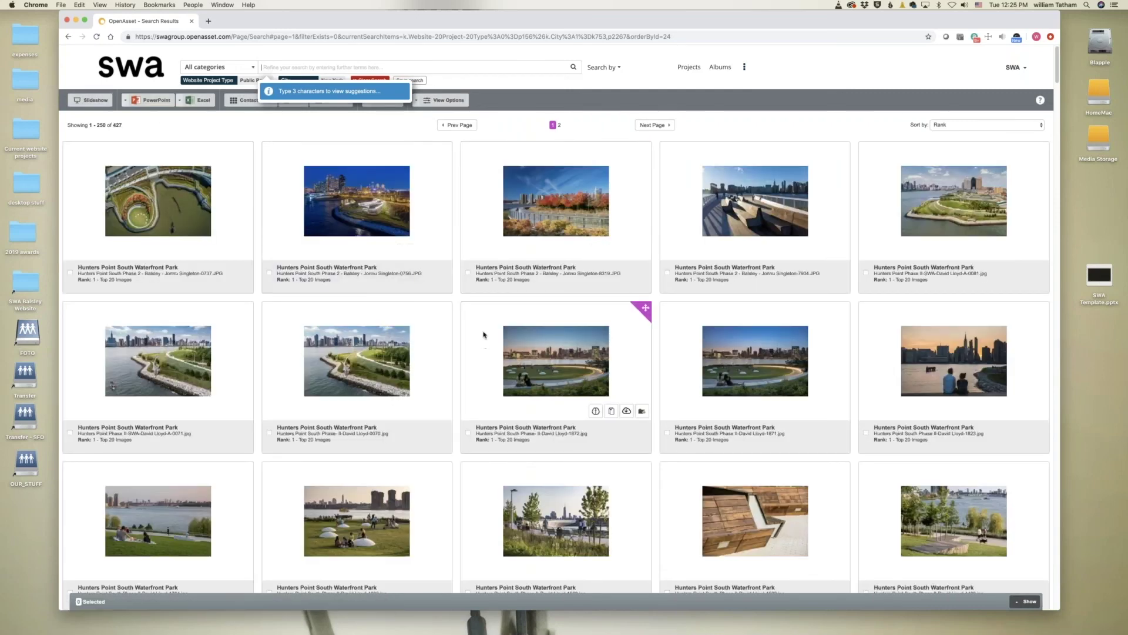
pyautogui.scroll(-10, 484, 334)
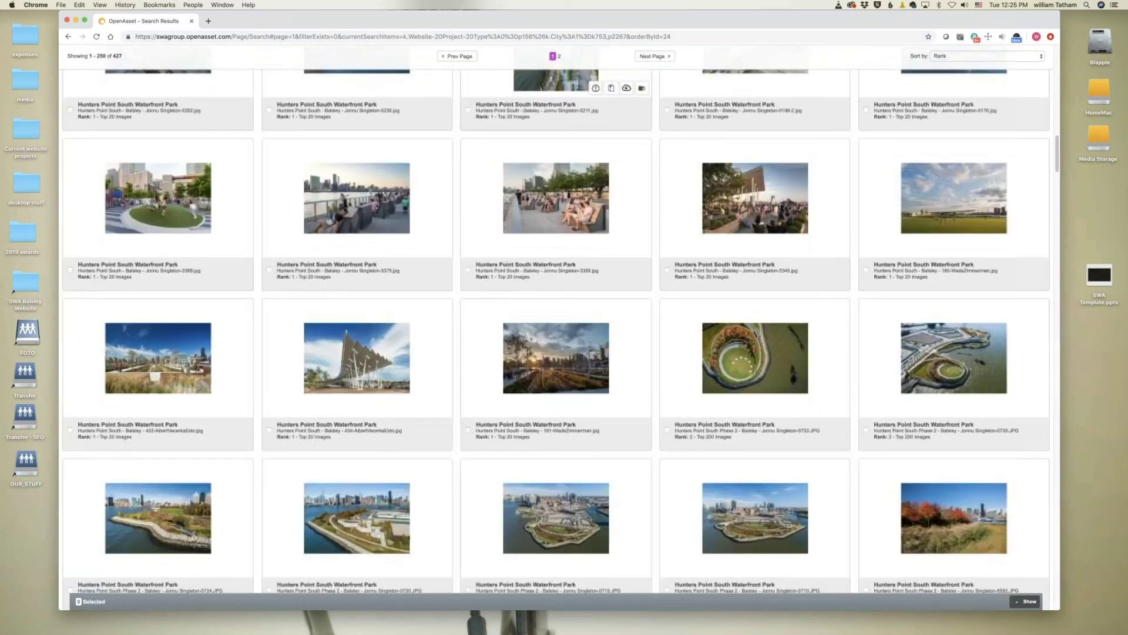
pyautogui.scroll(-8, 481, 337)
pyautogui.scroll(10, 481, 337)
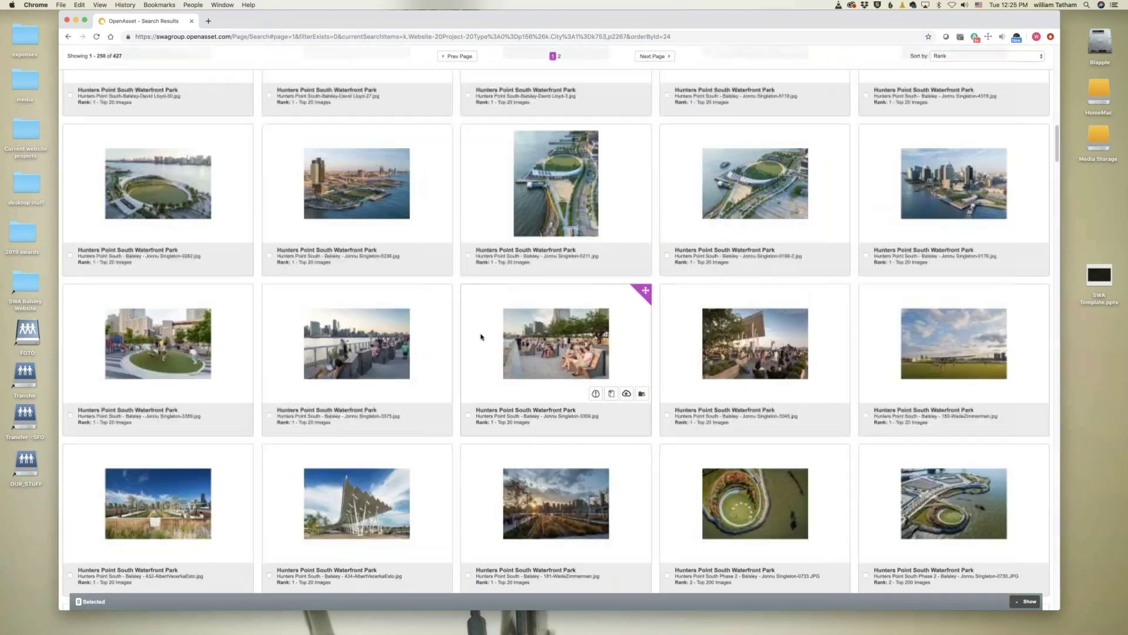
pyautogui.scroll(12, 480, 336)
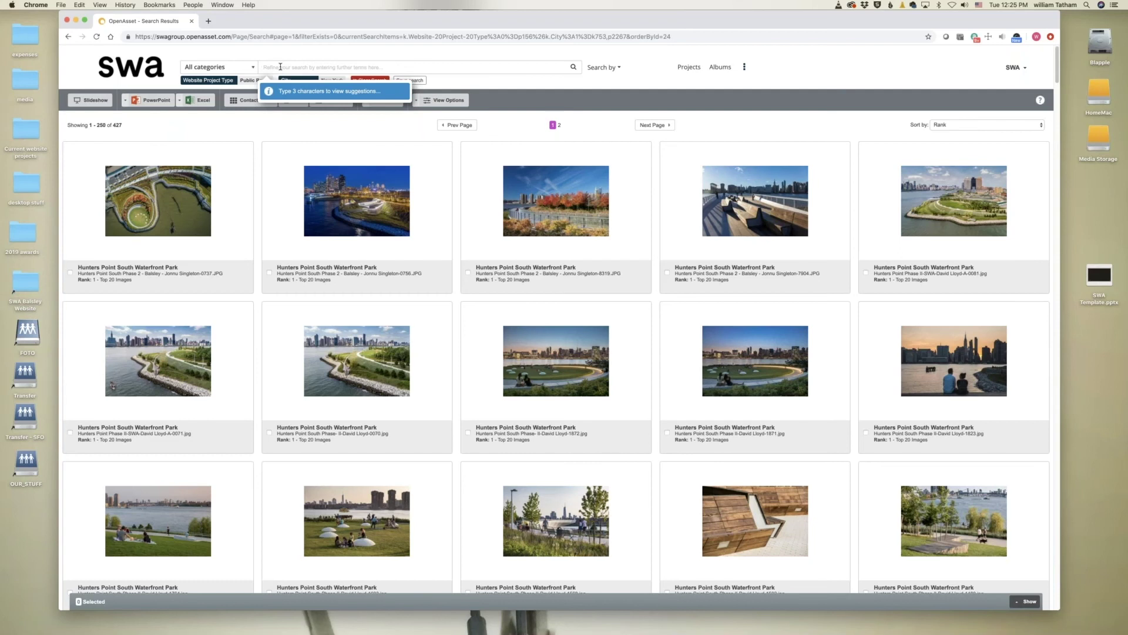
pyautogui.write('bic')
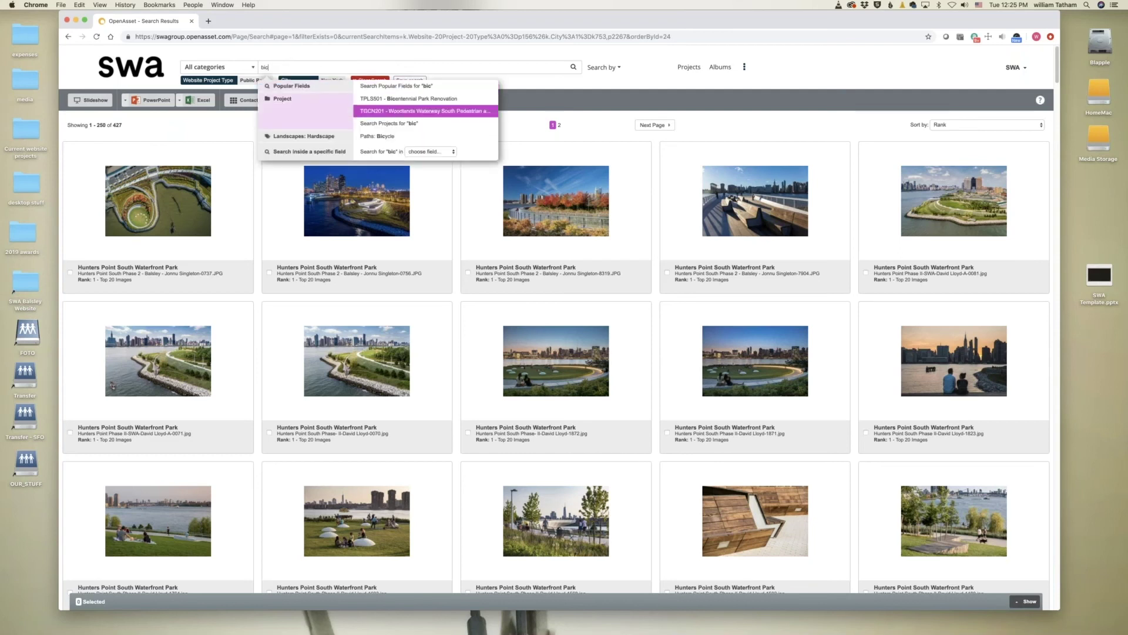
# Step: Add the Paths: Bicycle filter, leaving four Hunters Point South Waterfront Park images
pyautogui.click(368, 137)
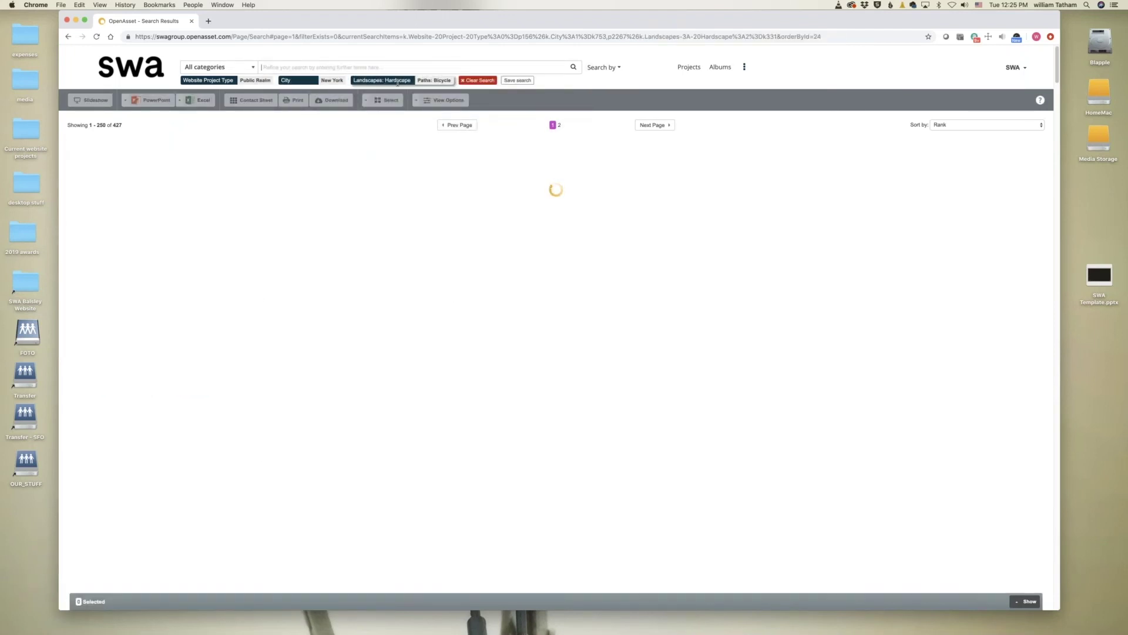
pyautogui.moveTo(431, 78)
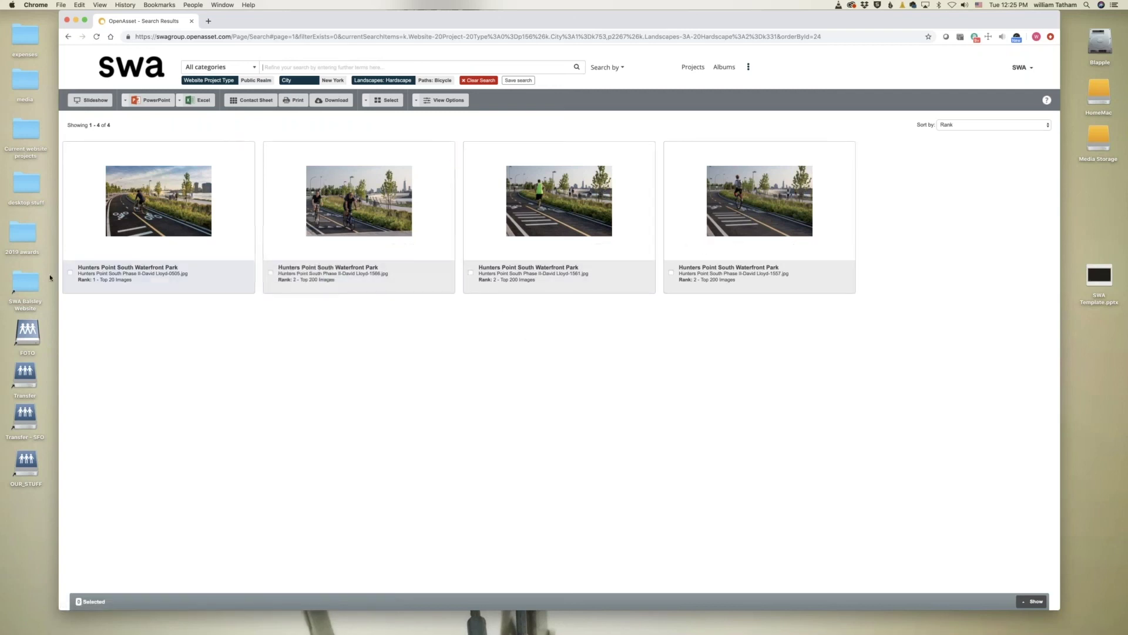
# Step: Select the first three bicycle path photos
pyautogui.click(70, 273)
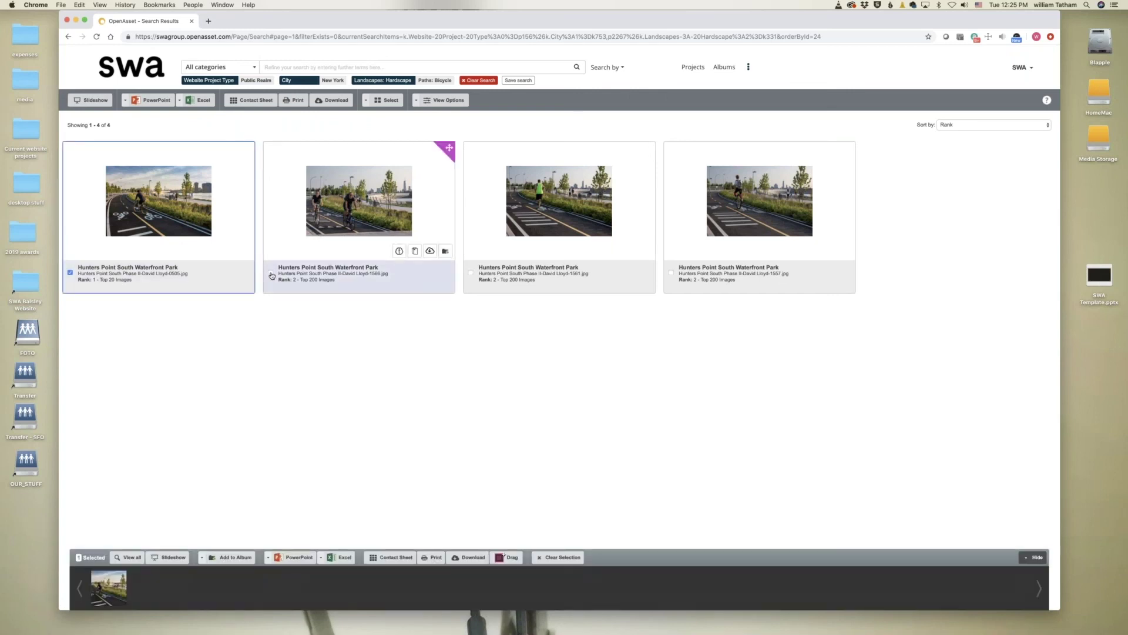
pyautogui.click(270, 274)
pyautogui.click(470, 273)
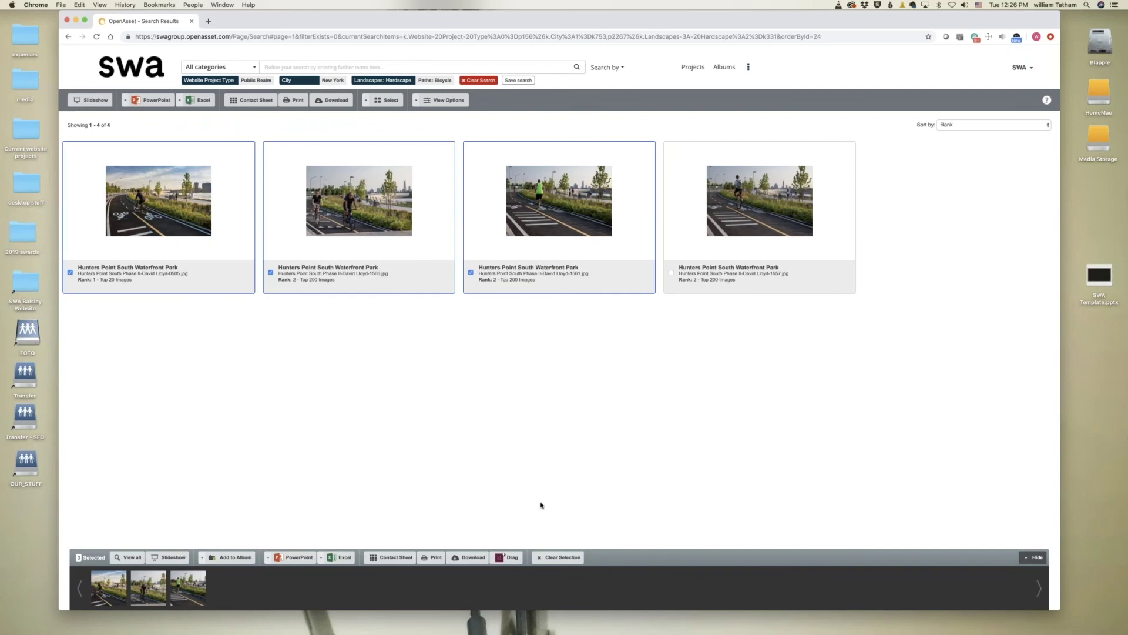
# Step: Remove the City: New York filter, widening results to 91 files
pyautogui.moveTo(365, 211)
pyautogui.moveTo(337, 78)
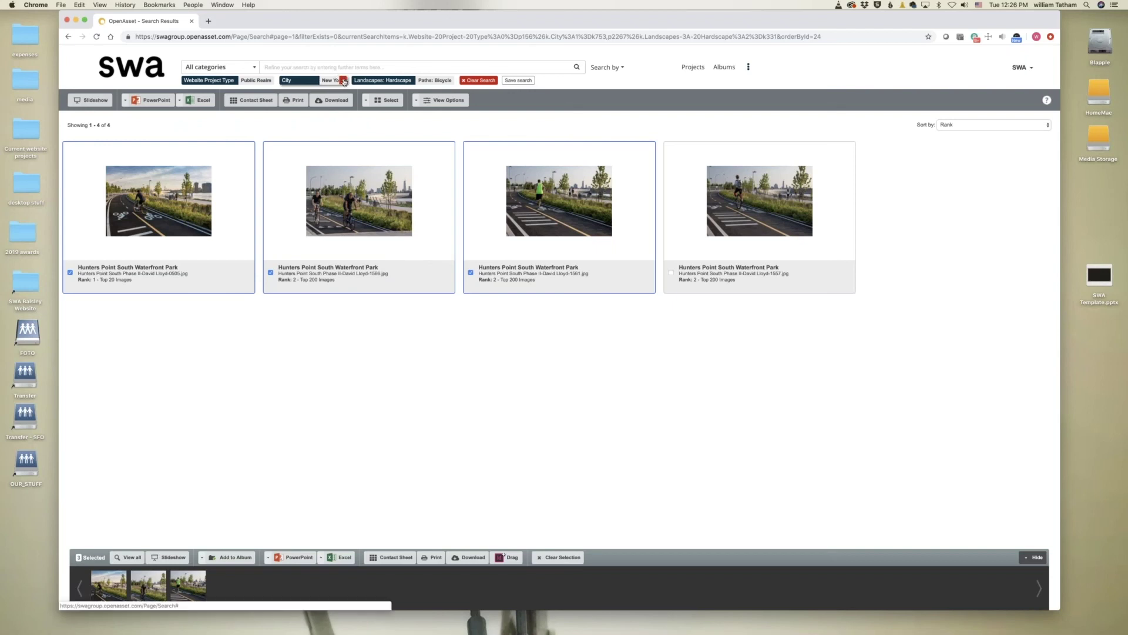
pyautogui.click(342, 81)
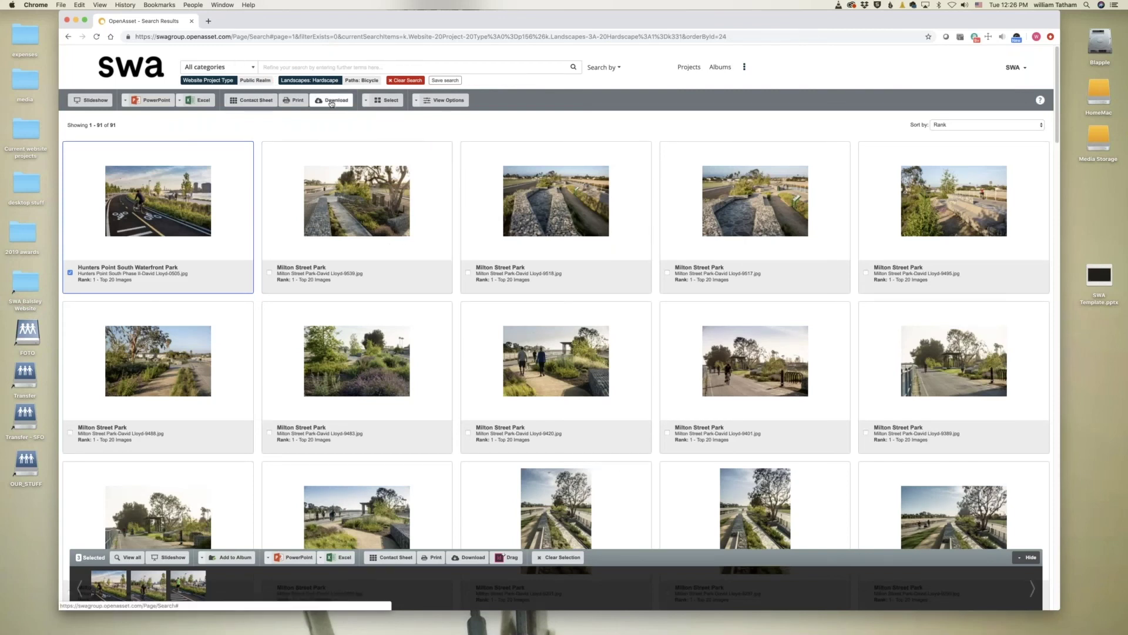
# Step: Add the Milton Street Park 9420 and Katy Trail 5711 photos to the selection
pyautogui.click(469, 433)
pyautogui.scroll(-20, 586, 403)
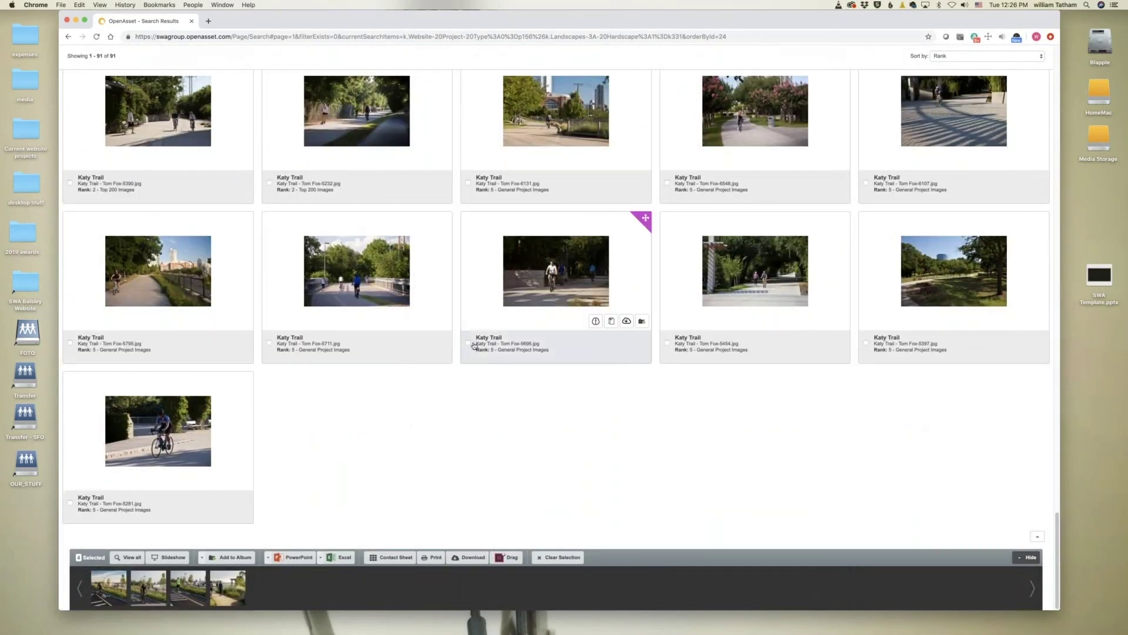
pyautogui.click(270, 343)
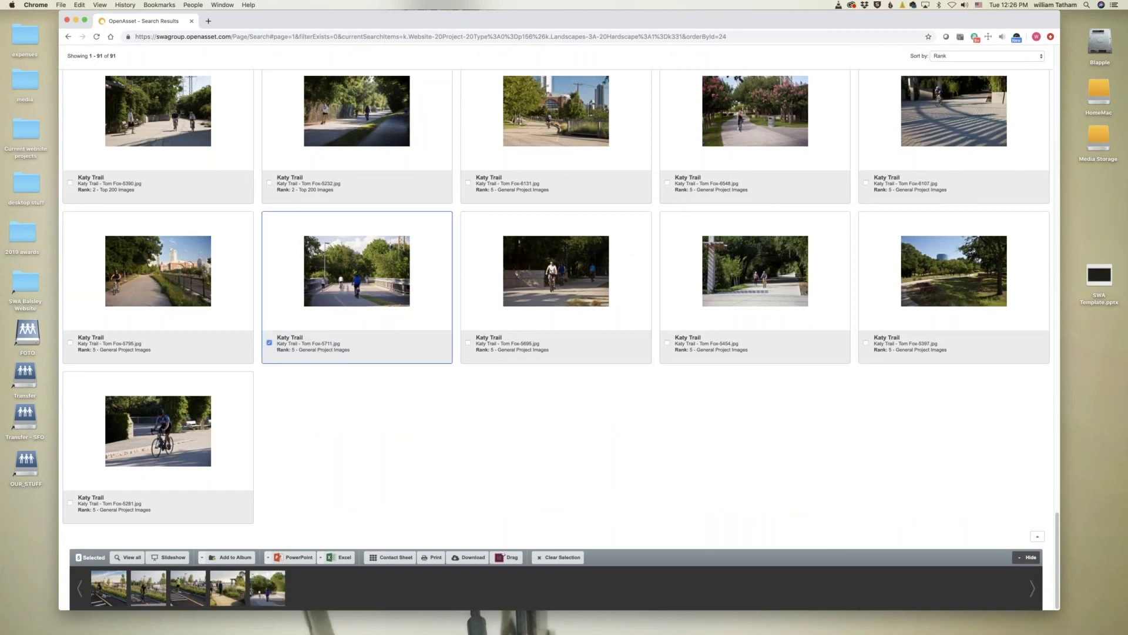
pyautogui.scroll(15, 692, 383)
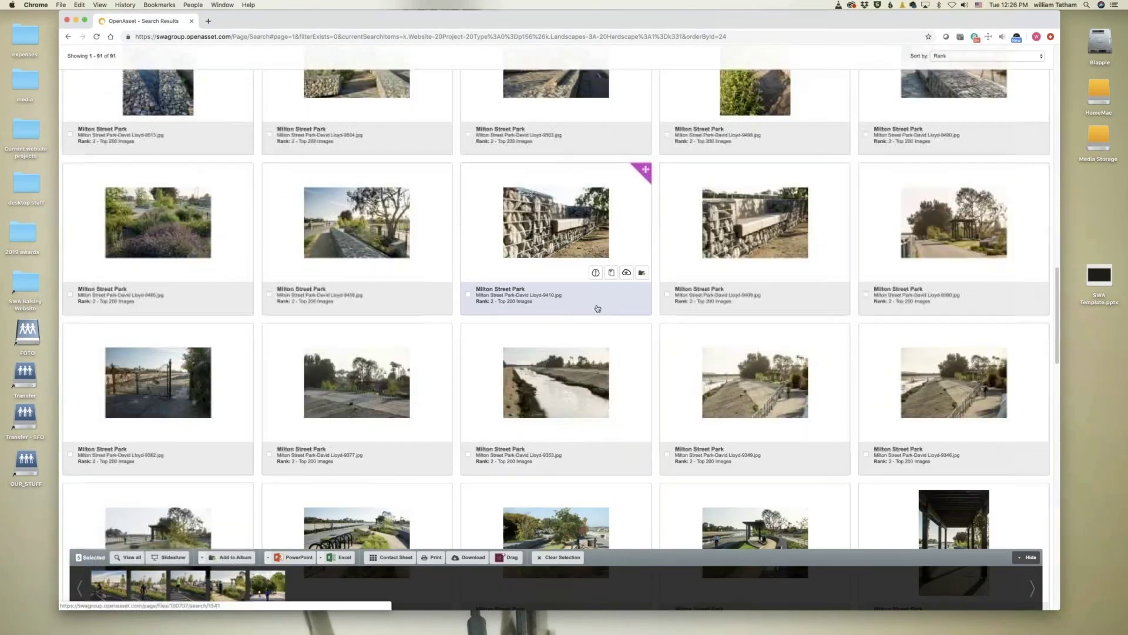
pyautogui.scroll(10, 603, 312)
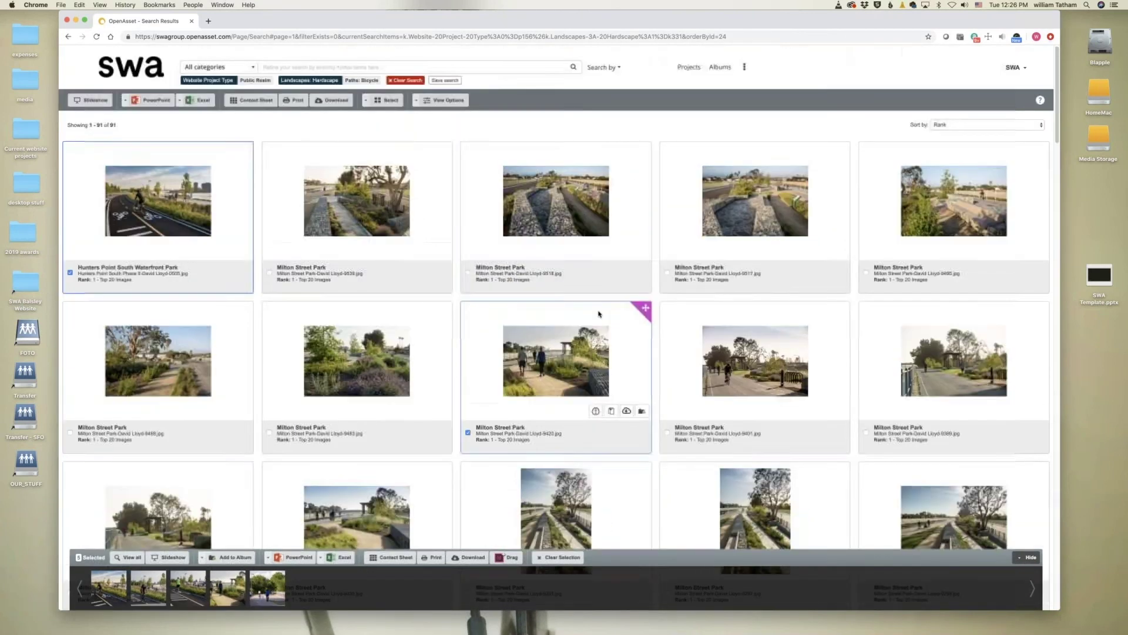
# Step: Inspect the first Hunters Point photo's file info, project and keywords, then the next image
pyautogui.click(158, 199)
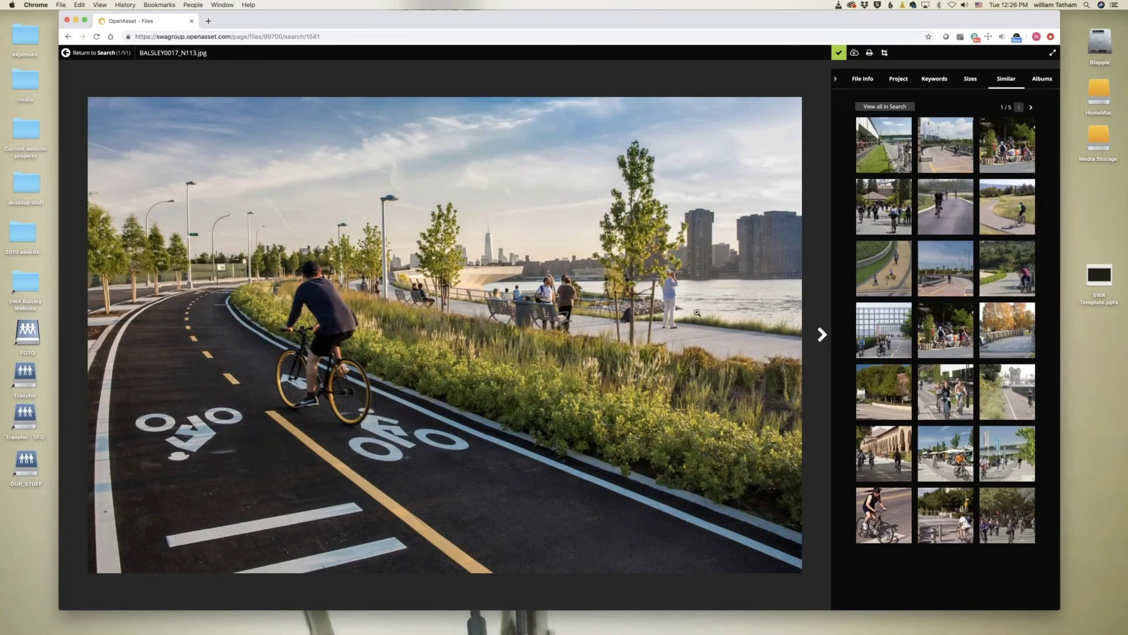
pyautogui.click(859, 82)
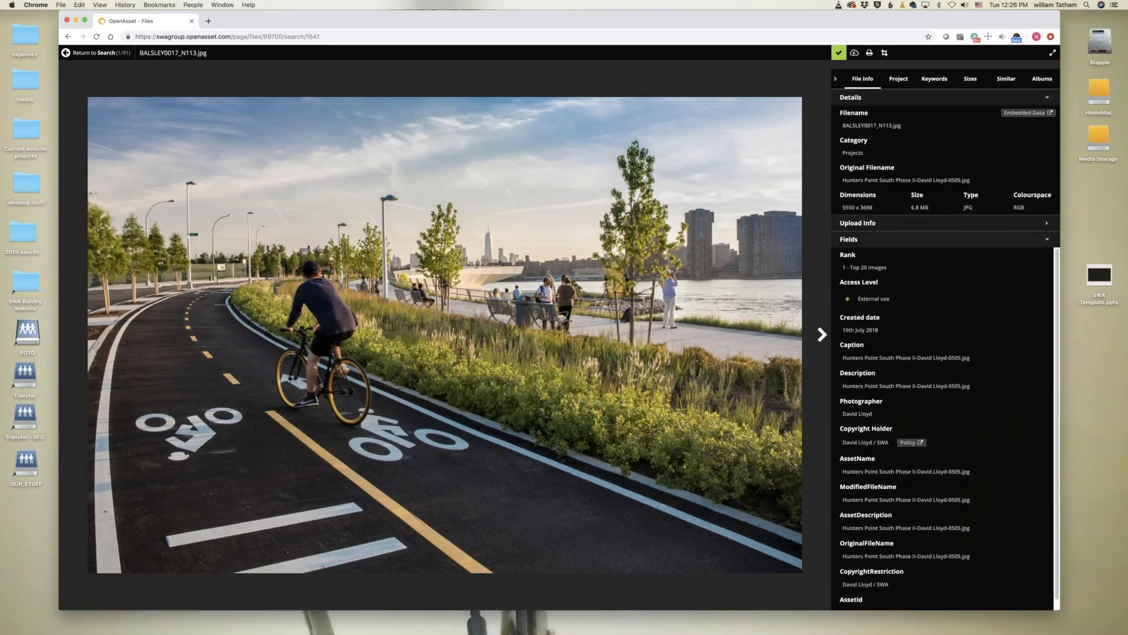
pyautogui.click(894, 85)
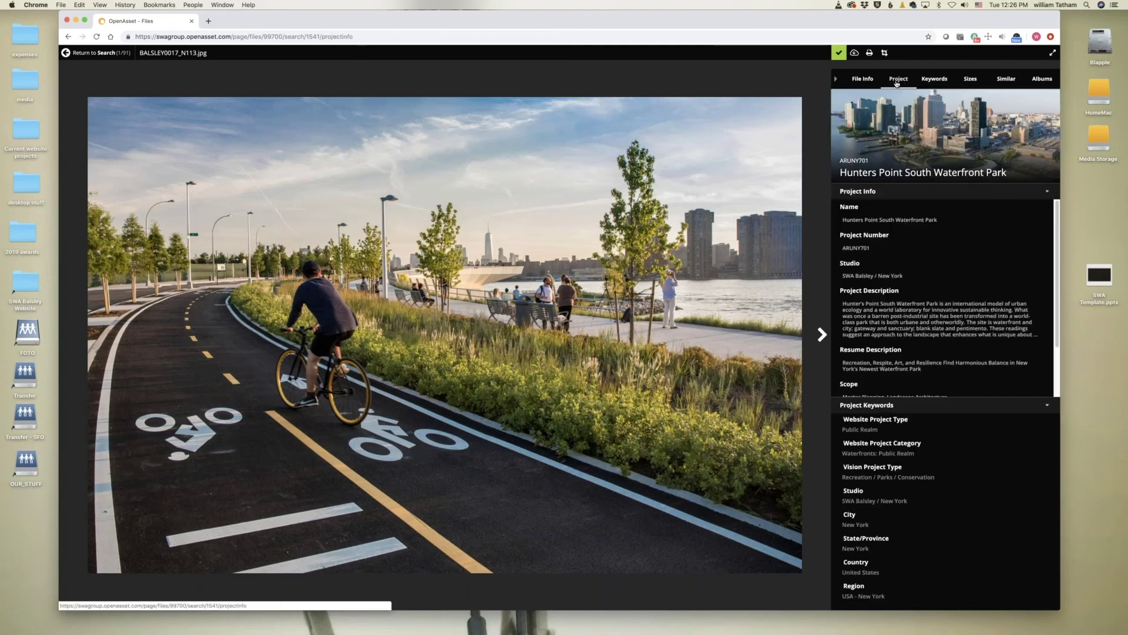
pyautogui.click(931, 82)
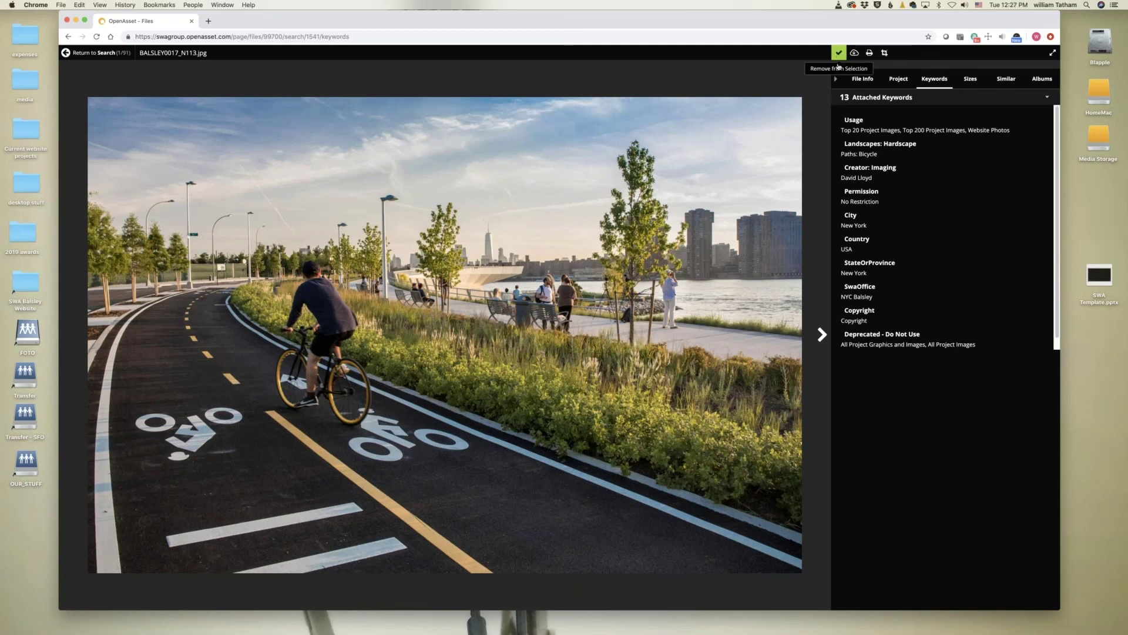
pyautogui.click(822, 335)
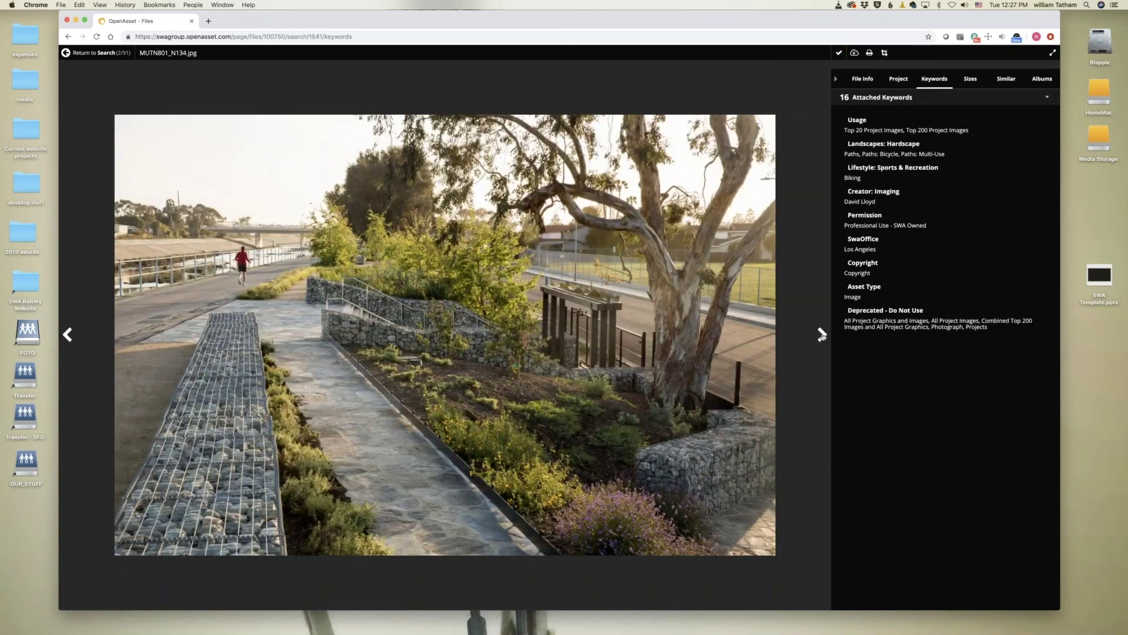
pyautogui.click(66, 53)
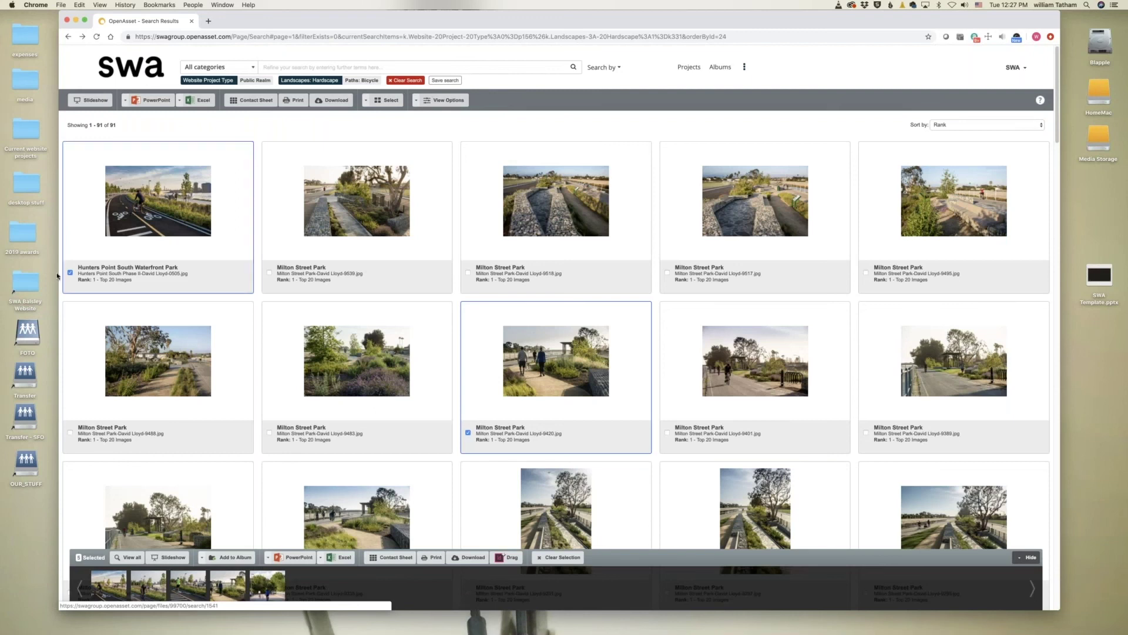
# Step: Select Milton Street Park 9539 and 9483, plus a bike-path image from Hunters Point's similar images
pyautogui.click(269, 274)
pyautogui.click(269, 432)
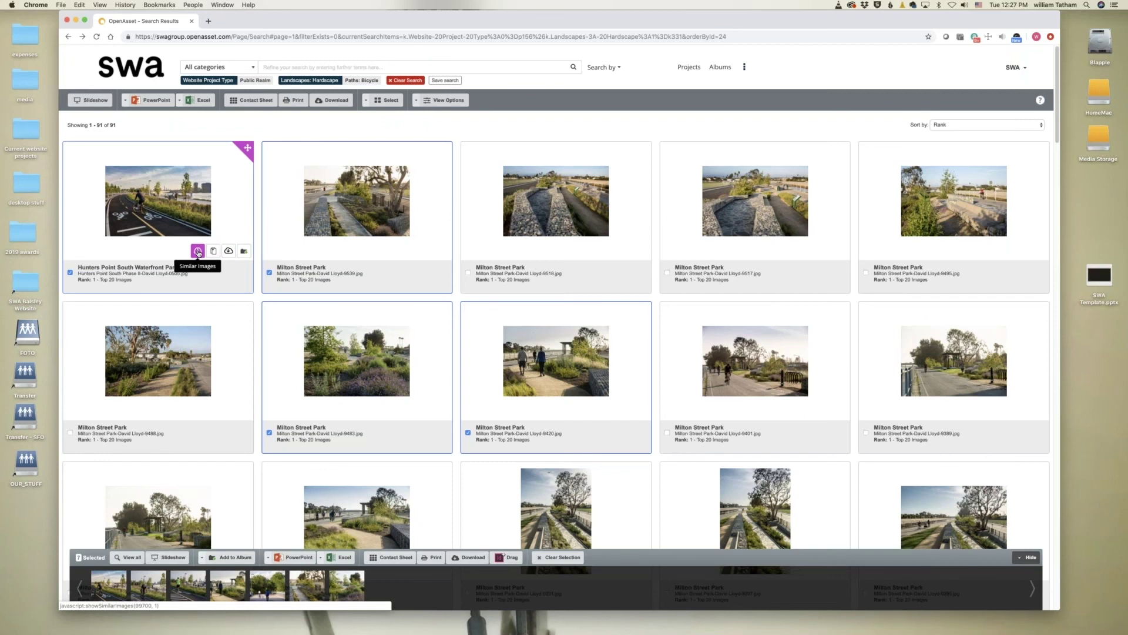
pyautogui.click(198, 252)
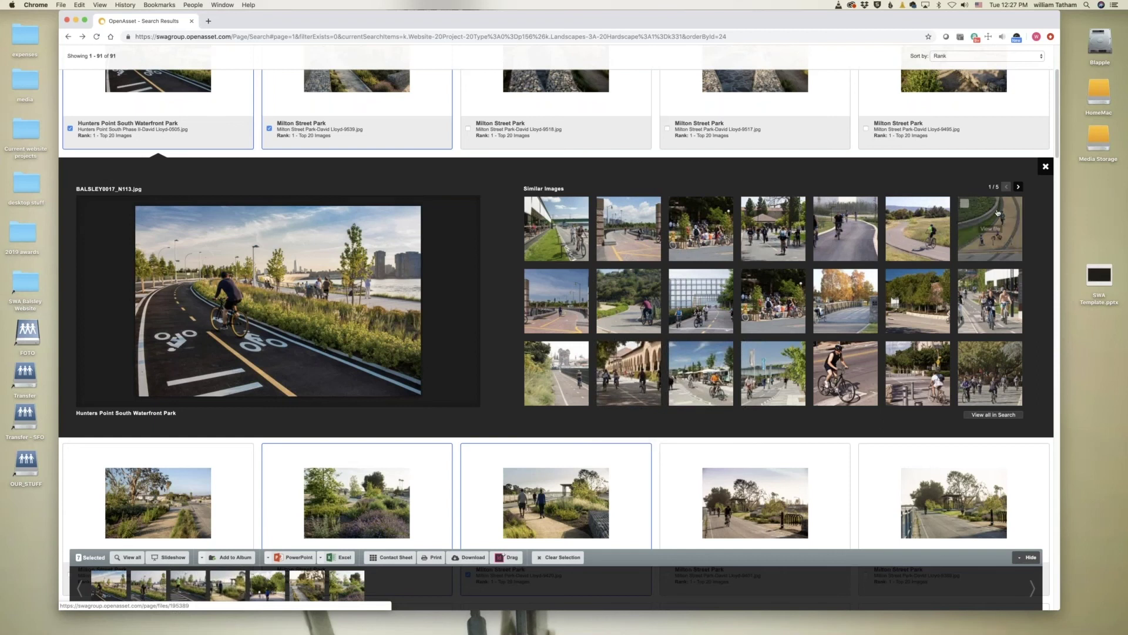
pyautogui.click(1019, 187)
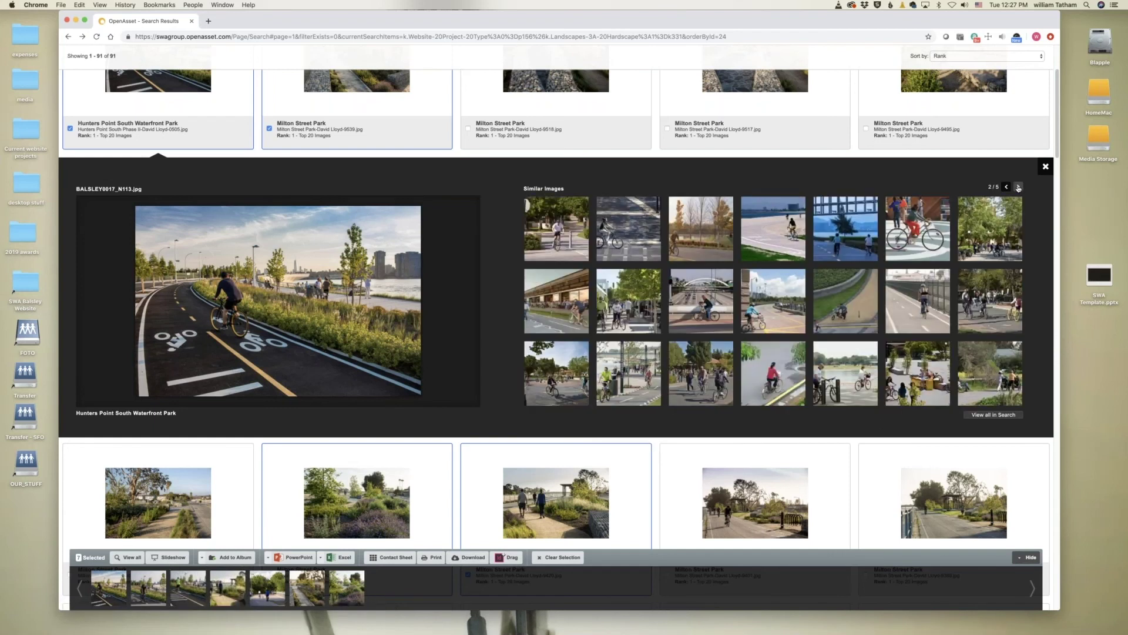
pyautogui.click(1018, 187)
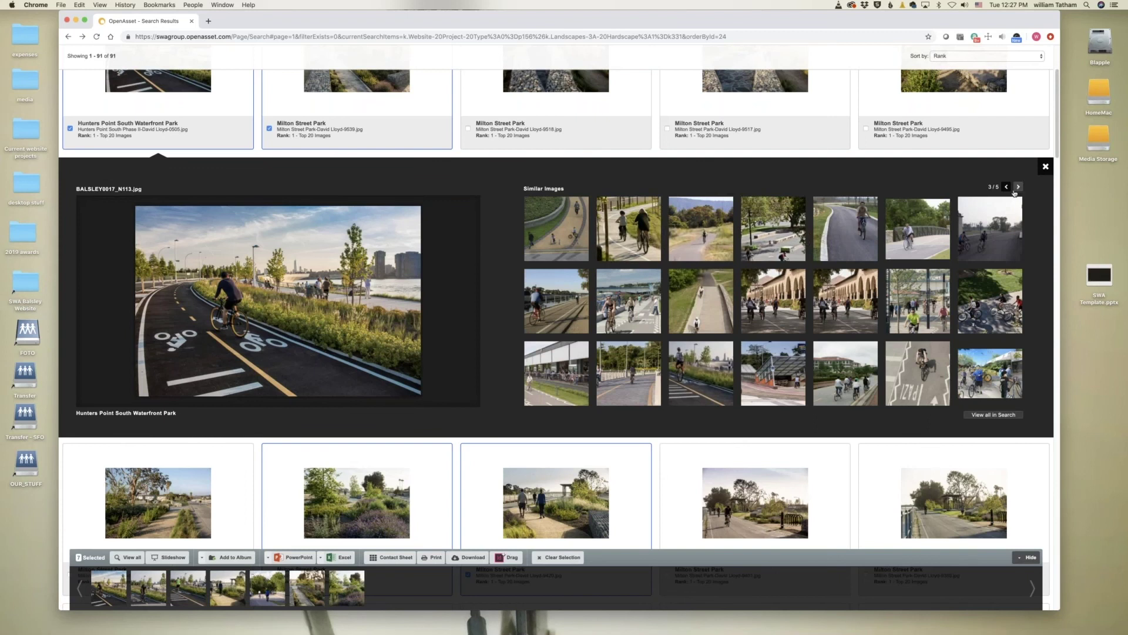
pyautogui.moveTo(604, 277)
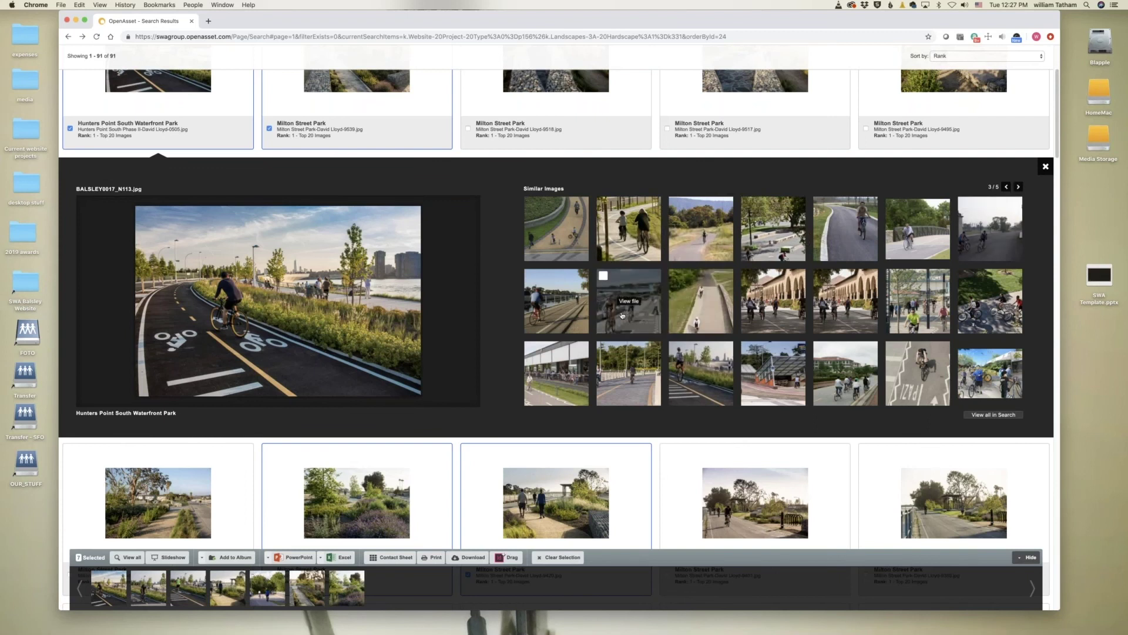
pyautogui.click(604, 277)
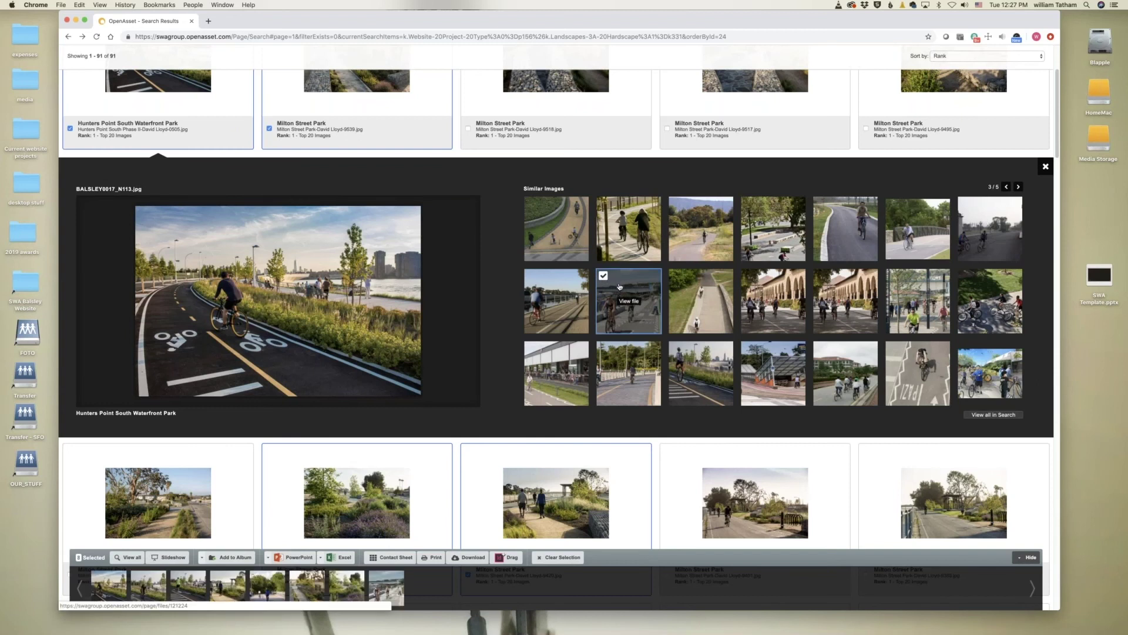
pyautogui.click(1046, 167)
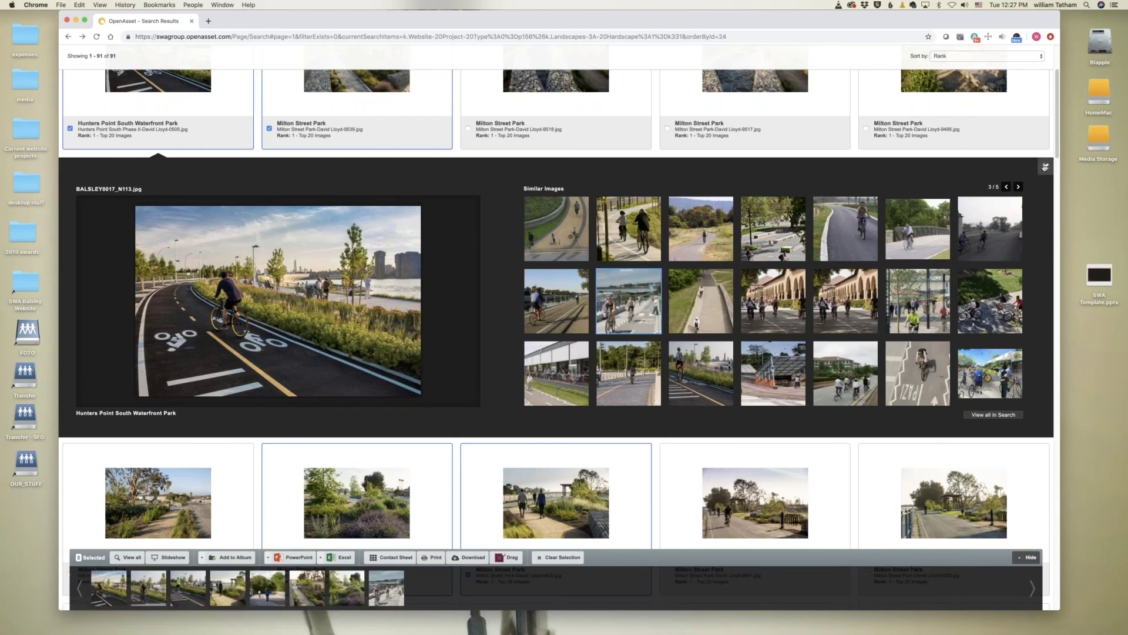
pyautogui.scroll(3, 276, 212)
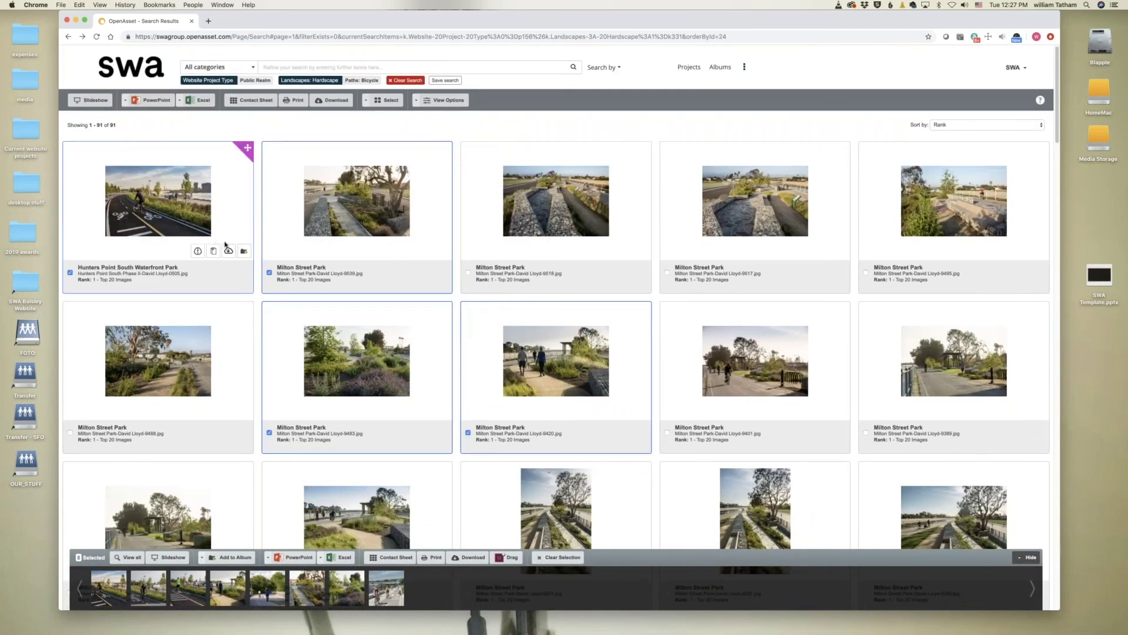
# Step: Reorder a photo within the Selected tray
pyautogui.moveTo(255, 587)
pyautogui.moveTo(255, 588); pyautogui.dragTo(306, 594)
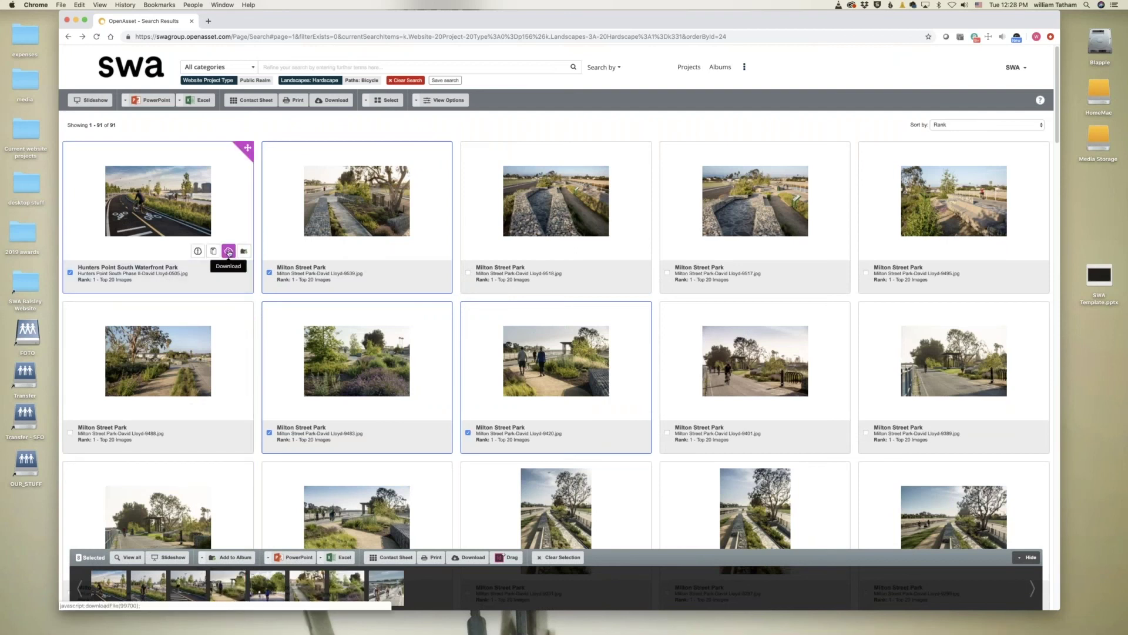
pyautogui.moveTo(244, 252)
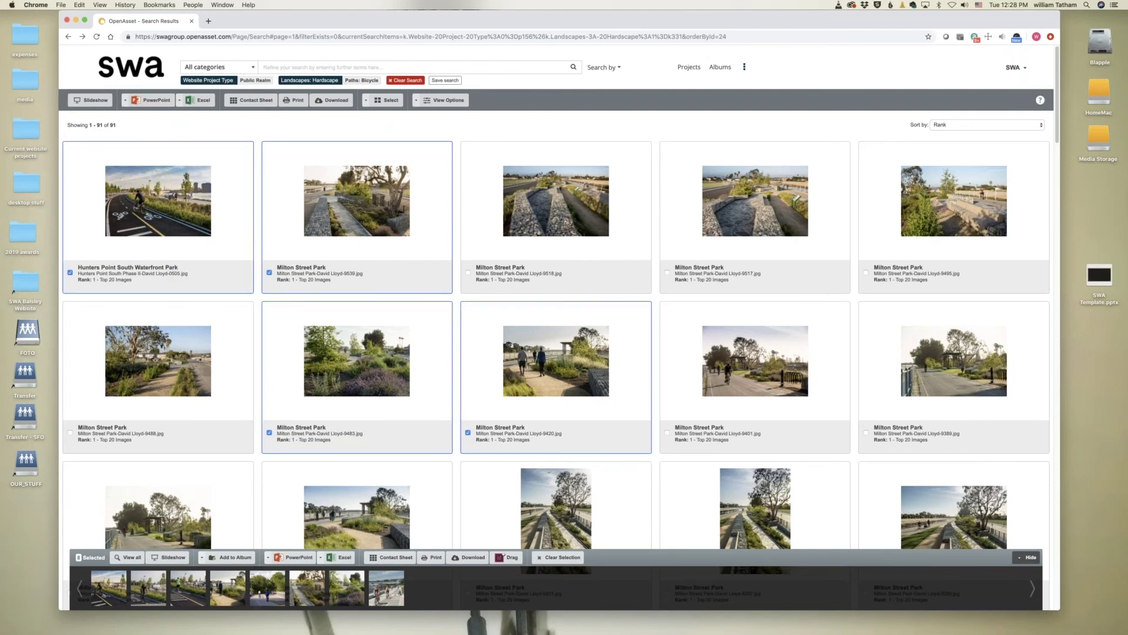
# Step: Move the Chrome window aside so the PowerPoint presentation sits beside it
pyautogui.press('super+Tab')
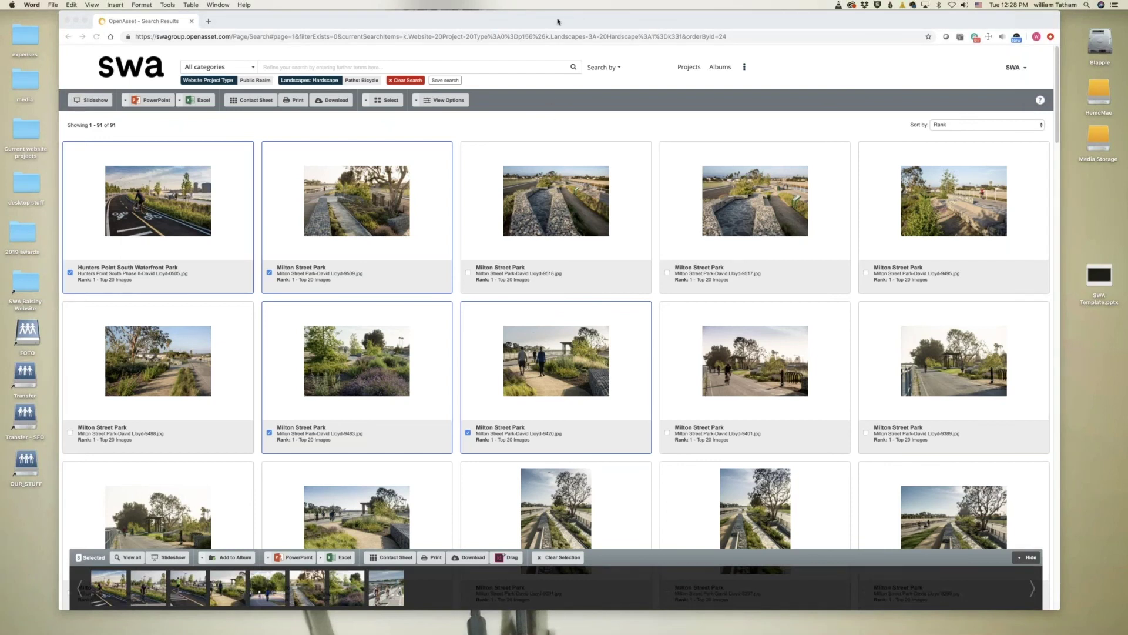
pyautogui.moveTo(558, 22); pyautogui.dragTo(621, 22)
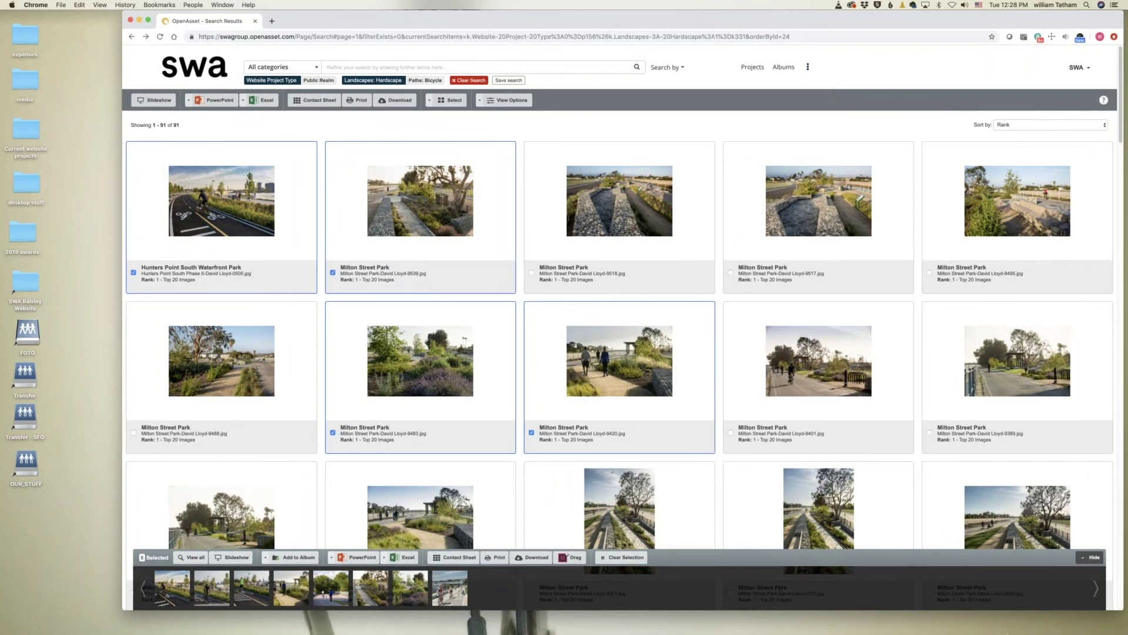
pyautogui.moveTo(814, 623)
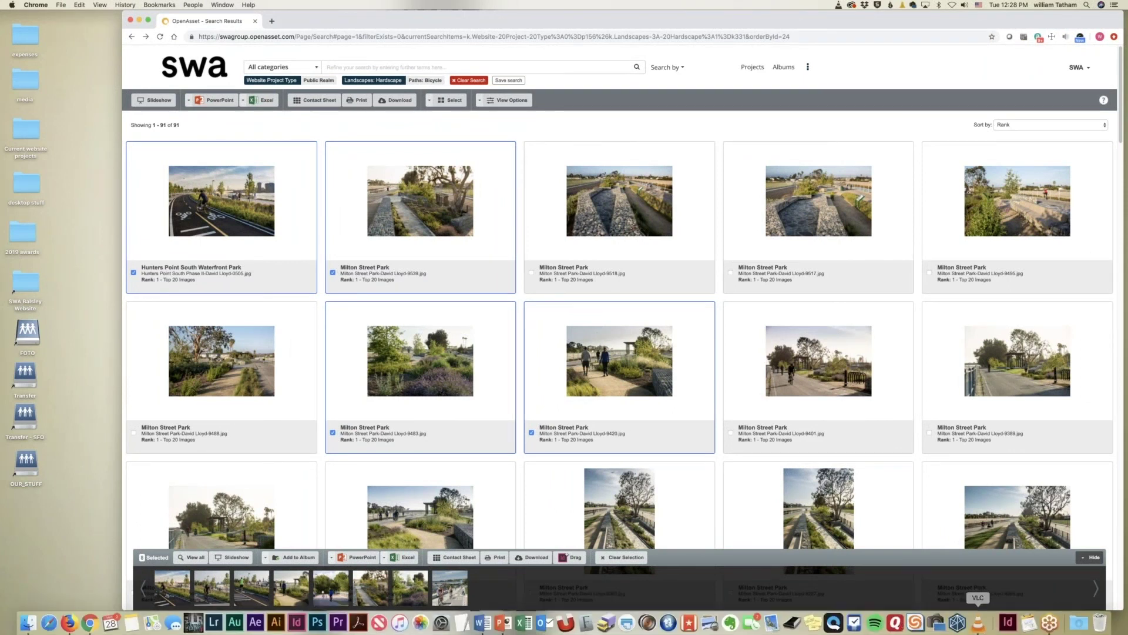
pyautogui.moveTo(499, 24); pyautogui.dragTo(698, 105)
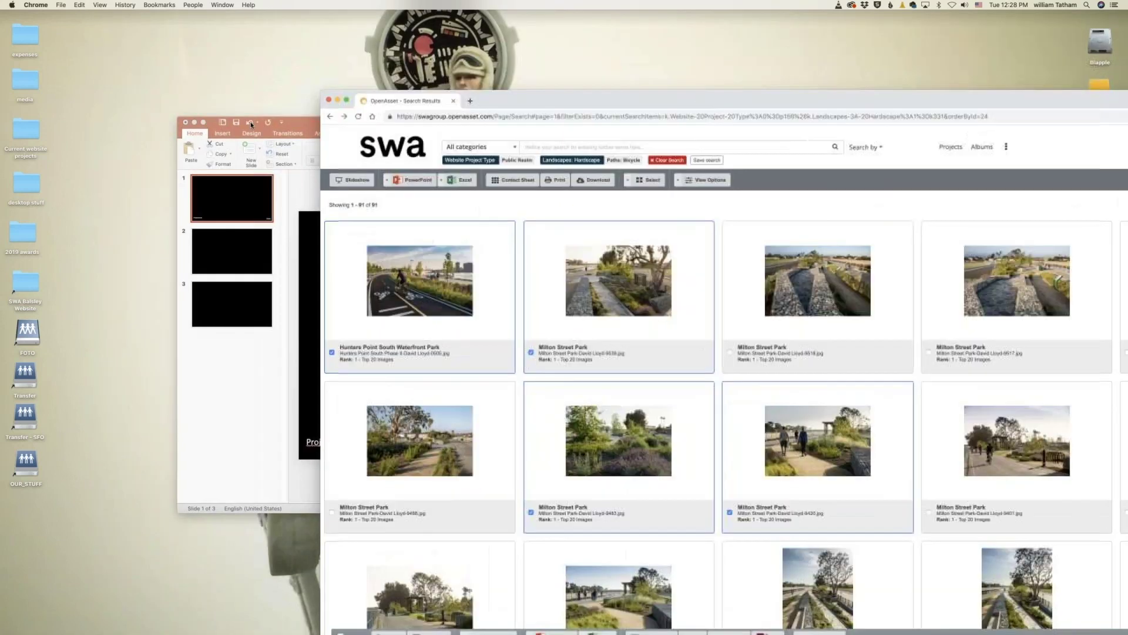
# Step: Arrange both windows and drag the Hunters Point cyclist photo onto slide 1
pyautogui.click(301, 118)
pyautogui.moveTo(576, 124); pyautogui.dragTo(407, 91)
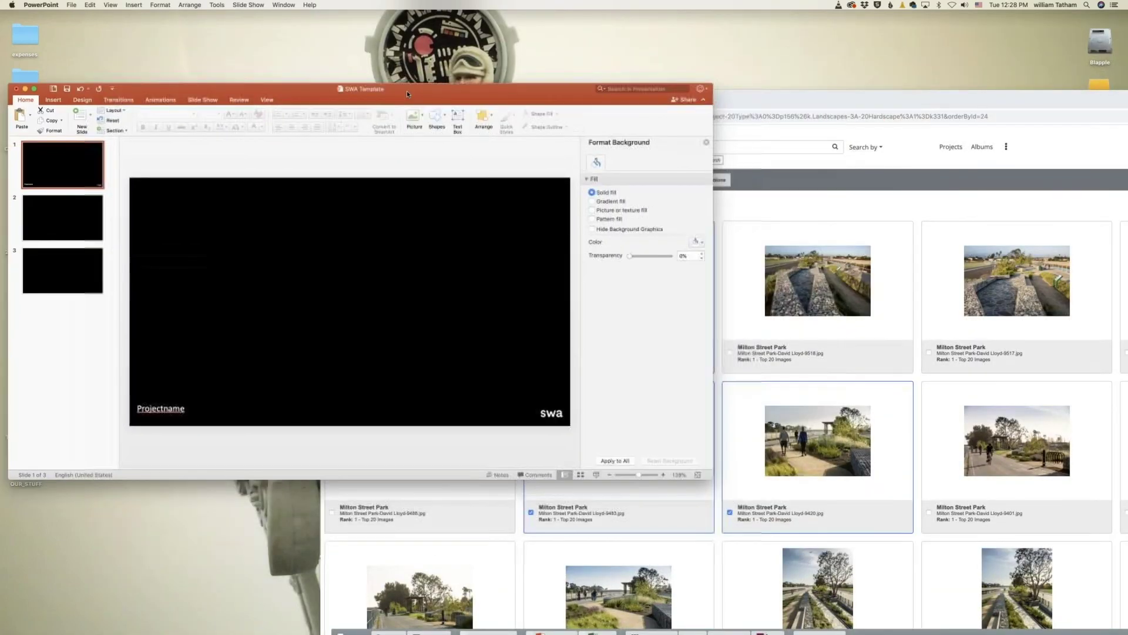
pyautogui.click(744, 99)
pyautogui.moveTo(727, 94); pyautogui.dragTo(728, 44)
pyautogui.moveTo(514, 177); pyautogui.dragTo(250, 236)
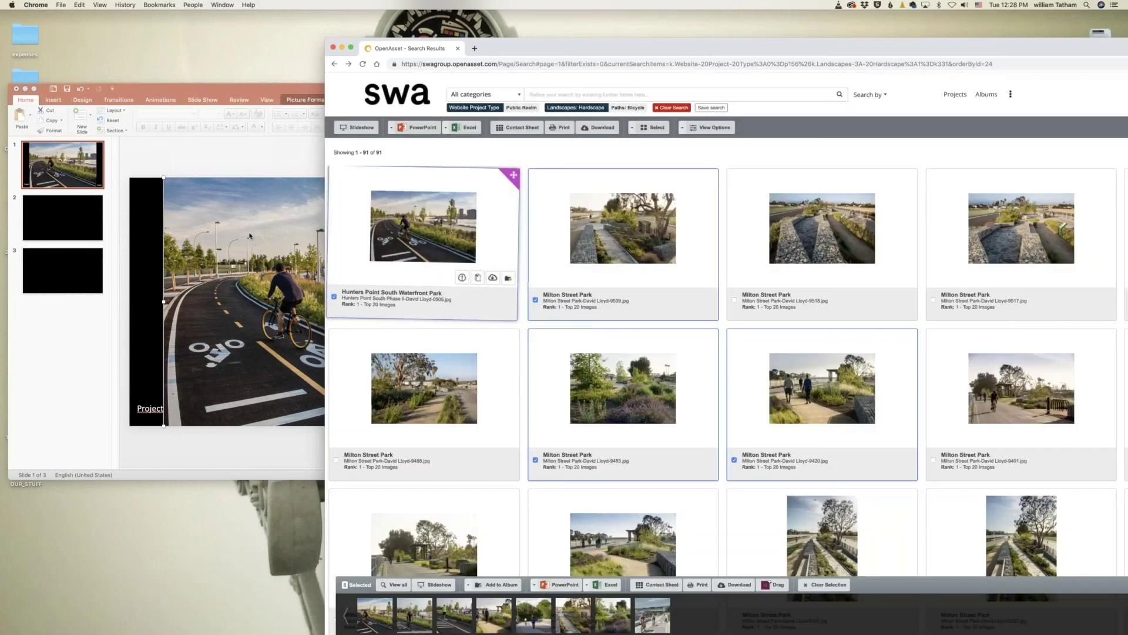
pyautogui.click(250, 236)
# Step: Drag the Milton Street Park walkers photo onto slide 2
pyautogui.click(94, 228)
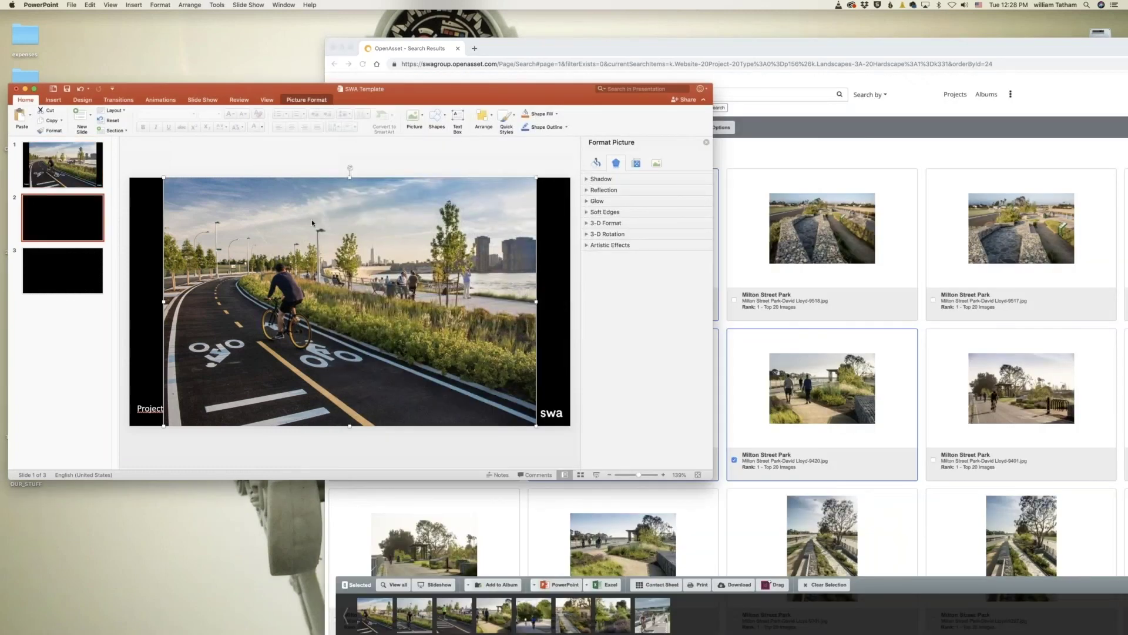
pyautogui.click(905, 344)
pyautogui.moveTo(911, 336); pyautogui.dragTo(147, 275)
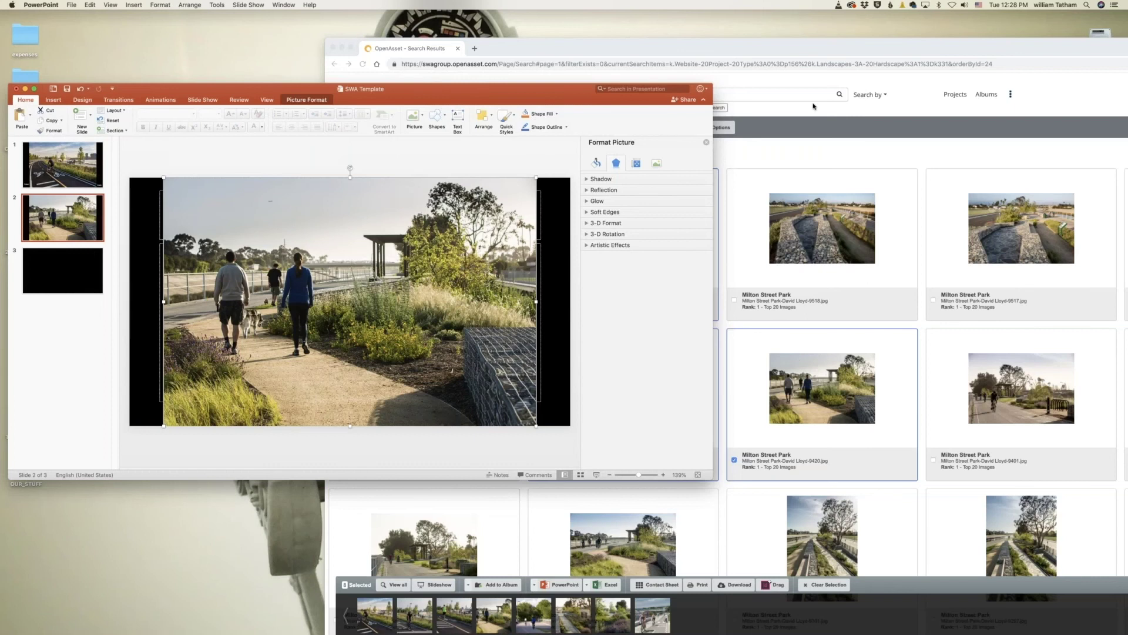
pyautogui.click(821, 146)
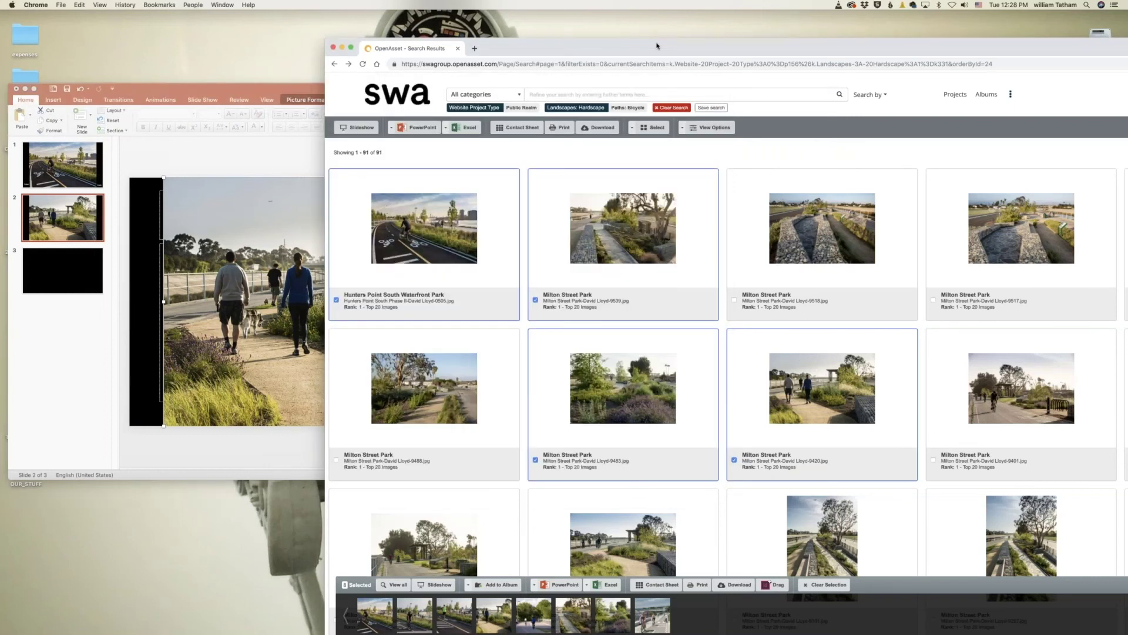
# Step: Bring the browser fully on screen and add Milton Street Park 9517, making nine selected images
pyautogui.moveTo(657, 46); pyautogui.dragTo(388, 18)
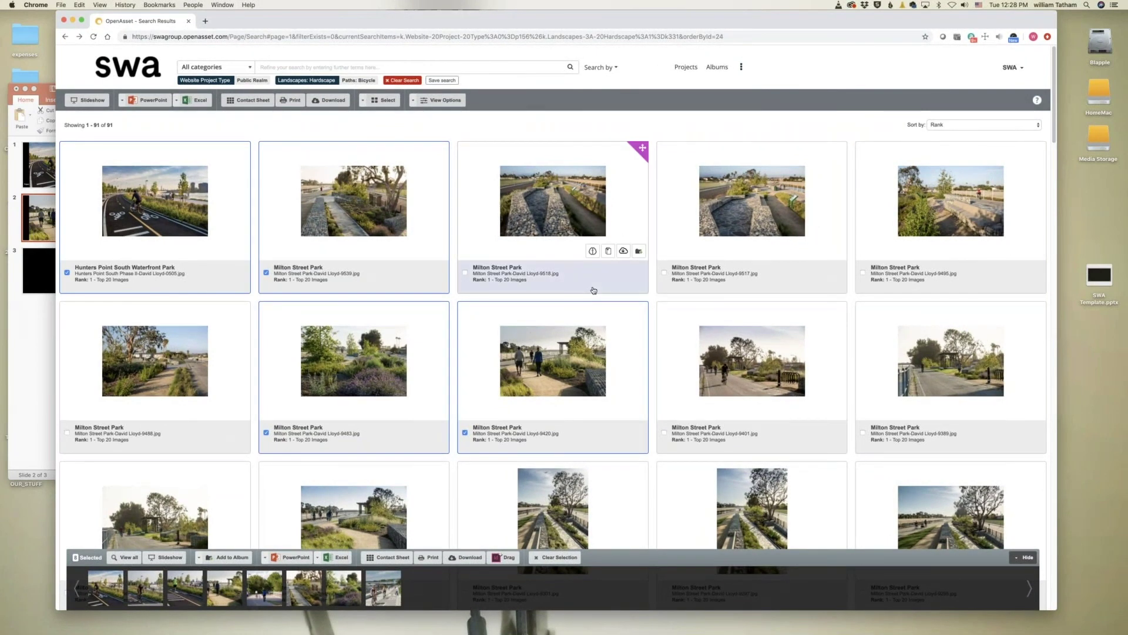
pyautogui.press('super+Tab')
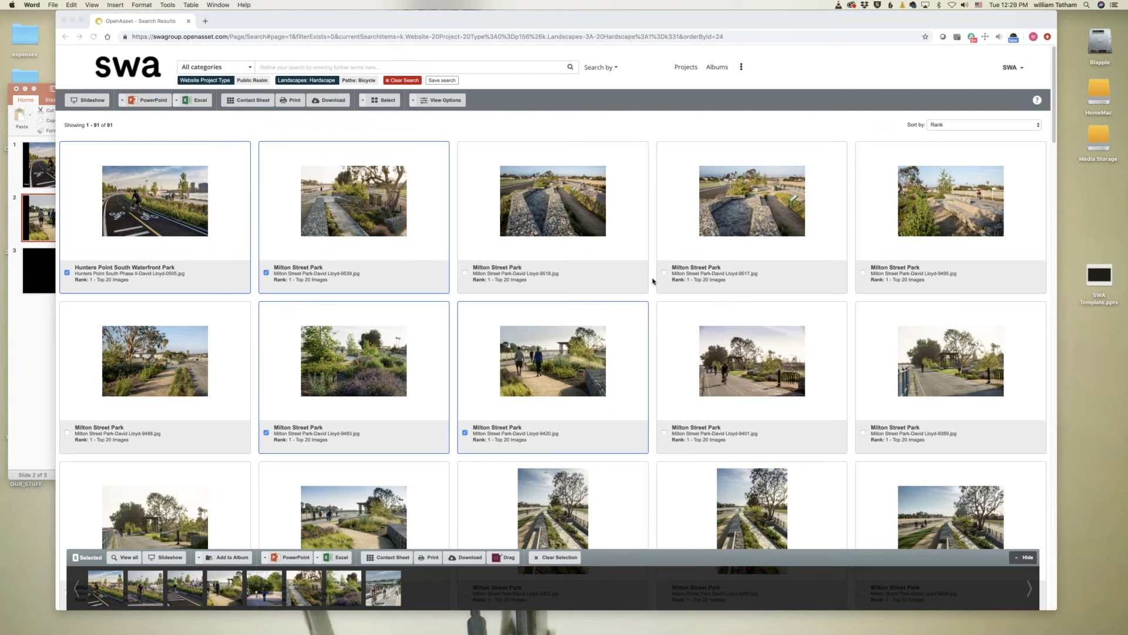
pyautogui.click(664, 276)
pyautogui.click(664, 273)
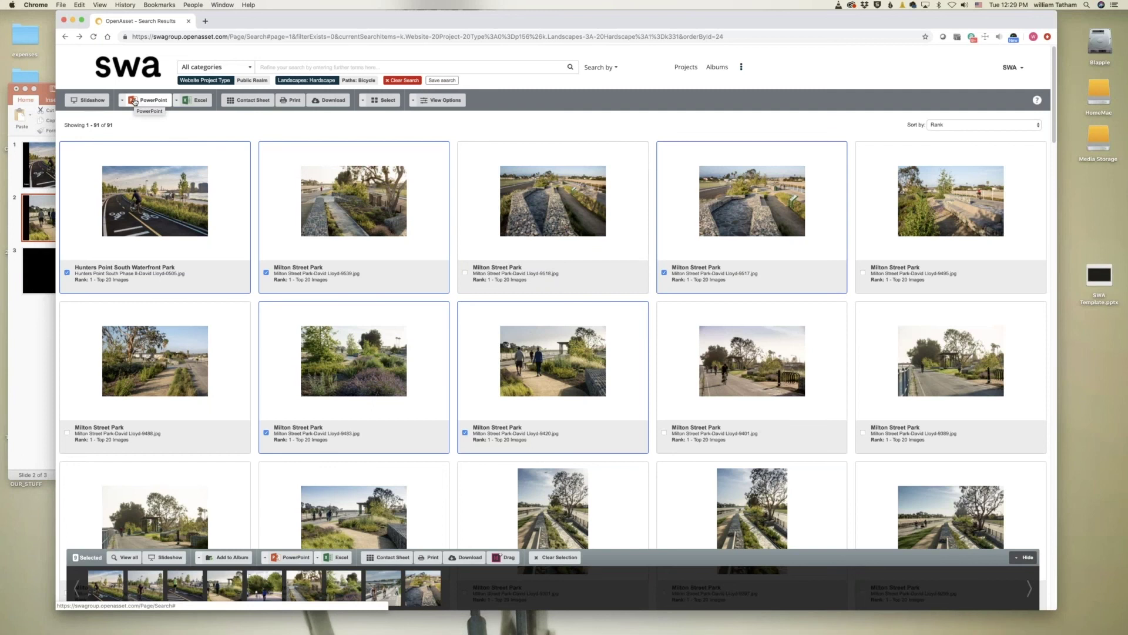
pyautogui.click(134, 101)
# Step: Generate an SWA PowerPoint Slideshow of the 9 selected files as a PowerPoint download
pyautogui.moveTo(136, 116)
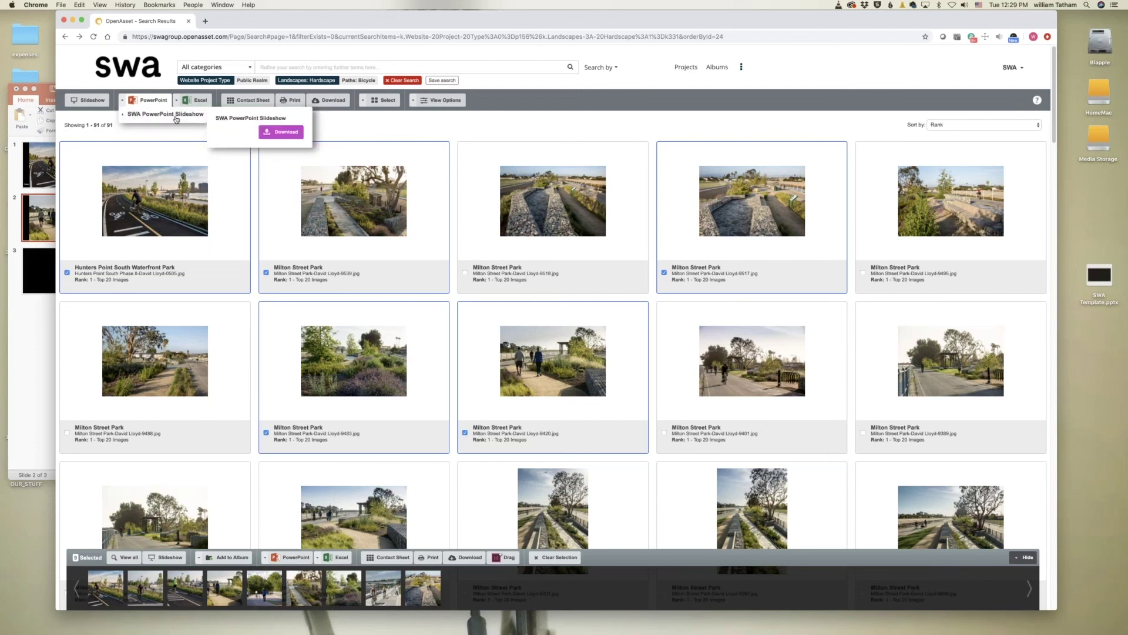
pyautogui.click(175, 115)
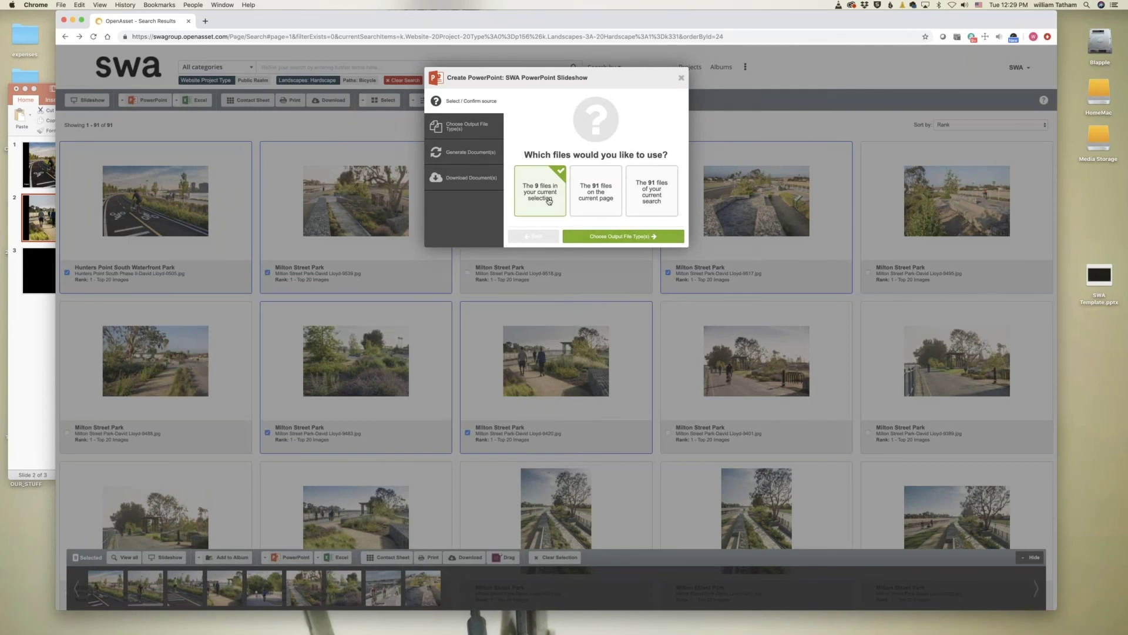
pyautogui.click(623, 236)
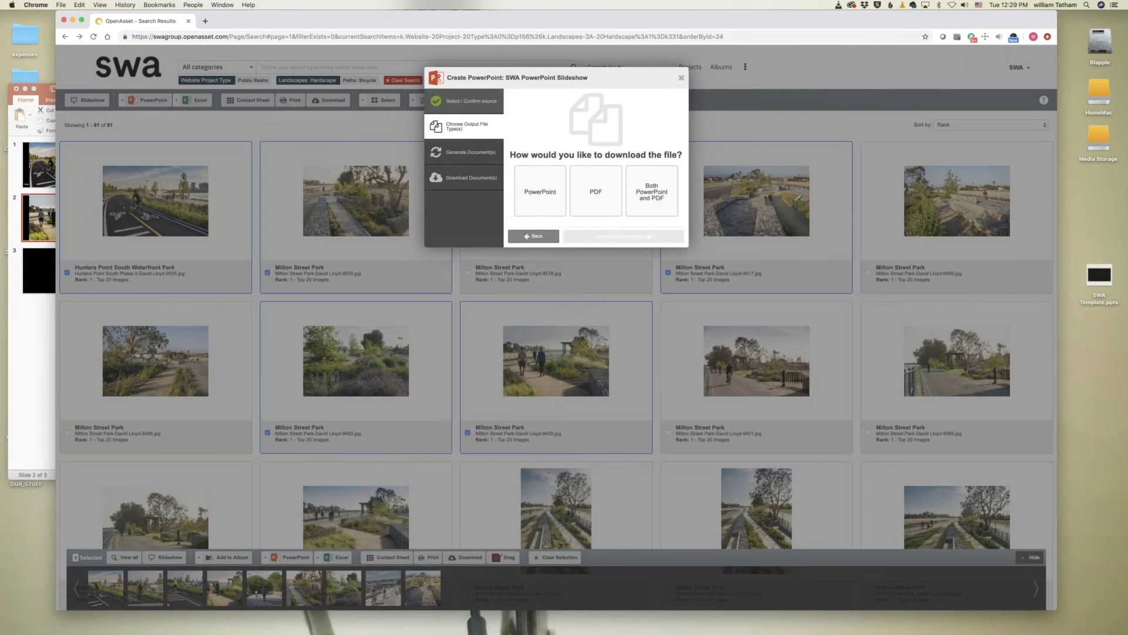
pyautogui.click(543, 194)
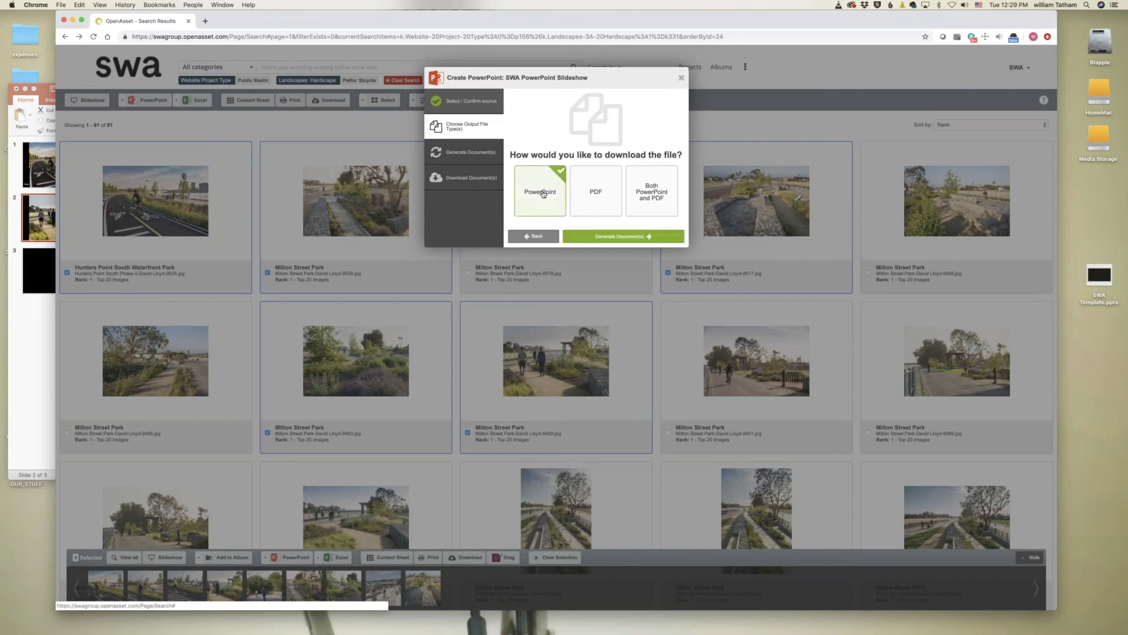
pyautogui.click(605, 237)
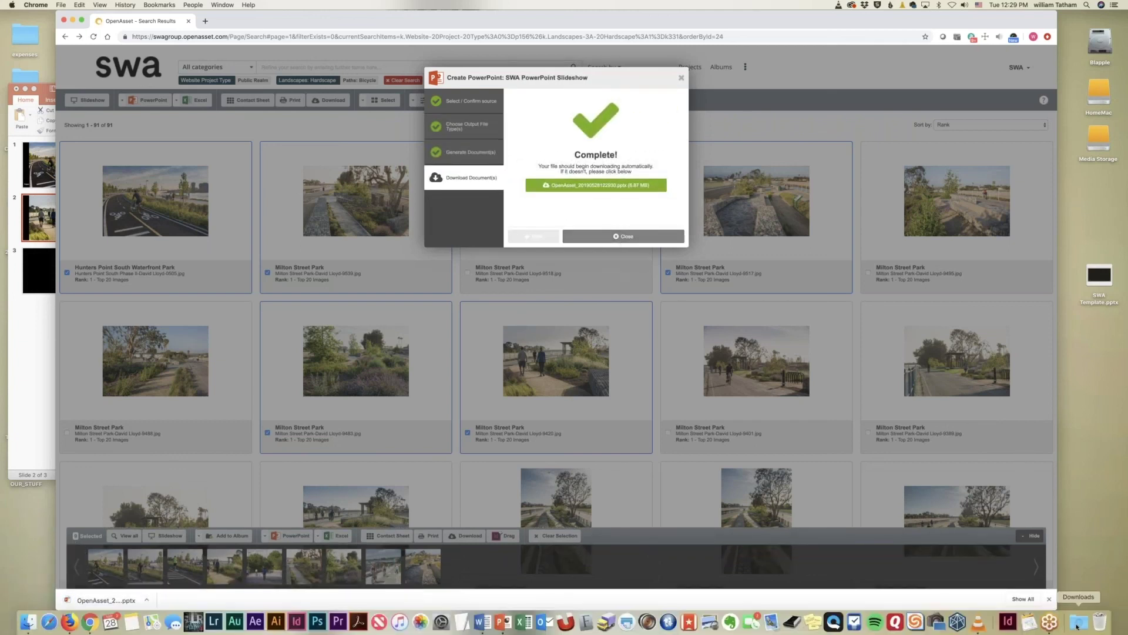
# Step: Open the downloaded .pptx from Downloads and minimise the SWA Template presentation
pyautogui.click(1077, 626)
pyautogui.click(1079, 594)
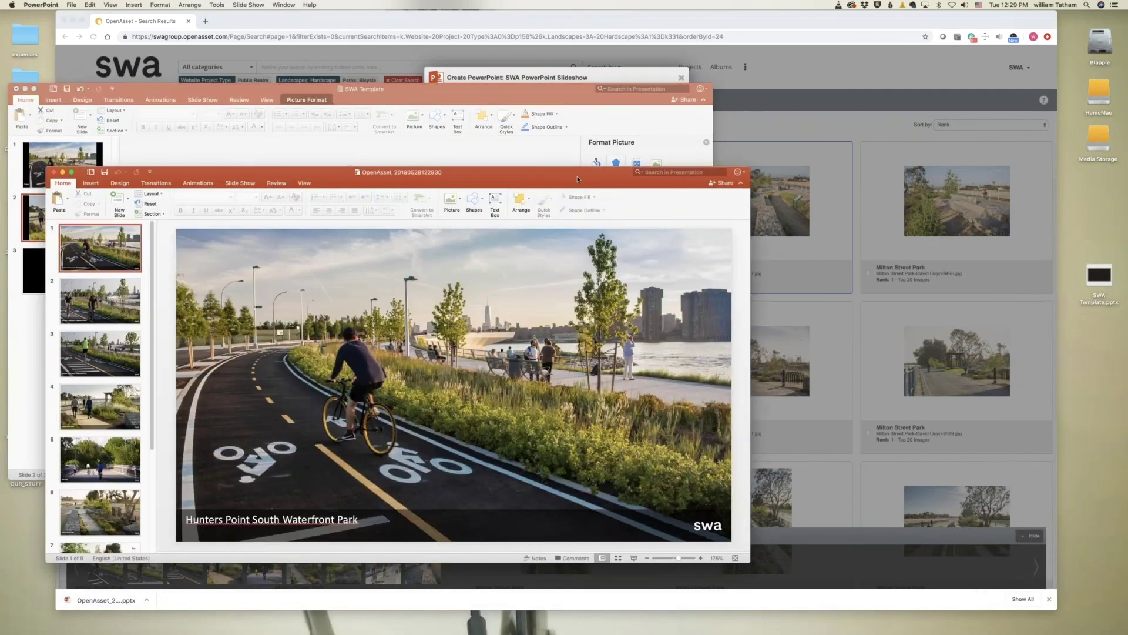
pyautogui.moveTo(574, 175); pyautogui.dragTo(643, 87)
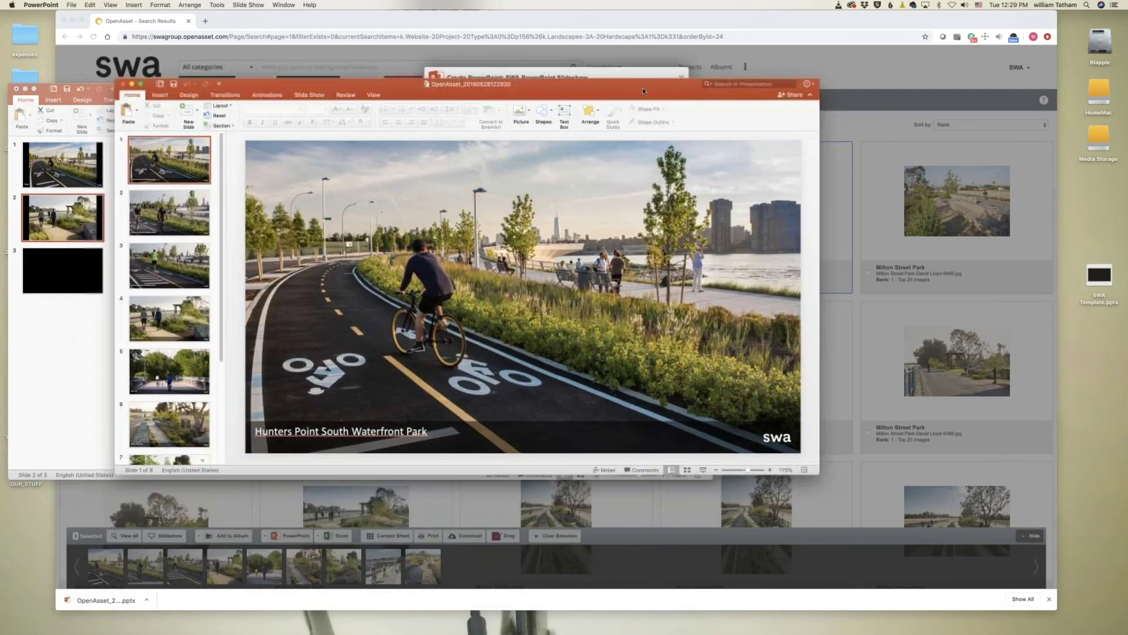
pyautogui.click(25, 89)
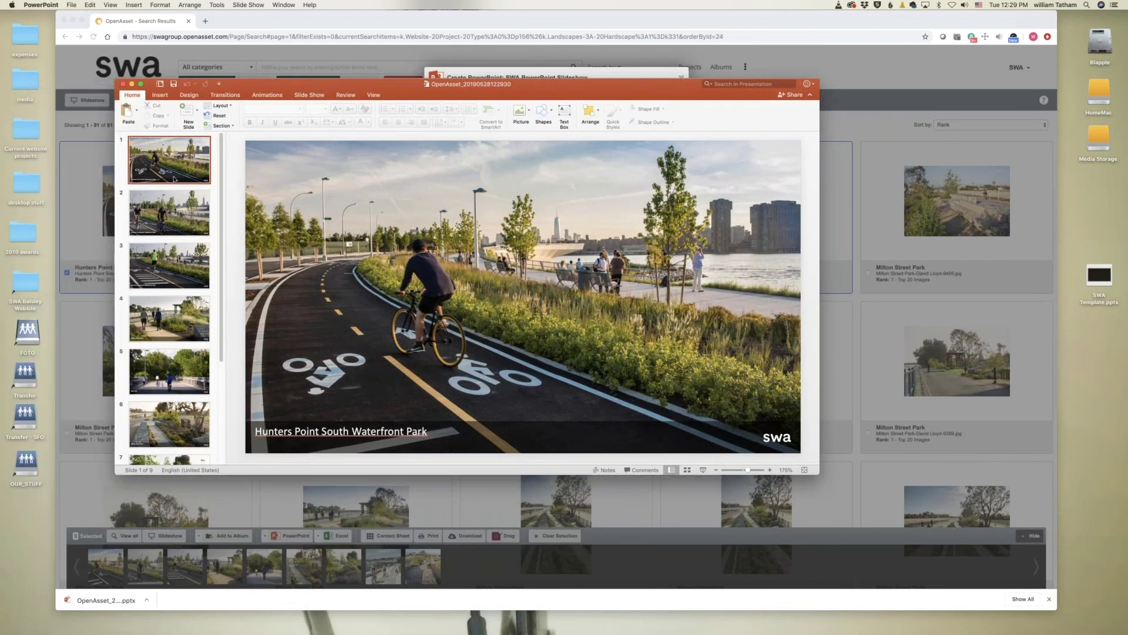
# Step: Step through slides 2, 4, 6 and 8, then minimise the presentation
pyautogui.press('Down')
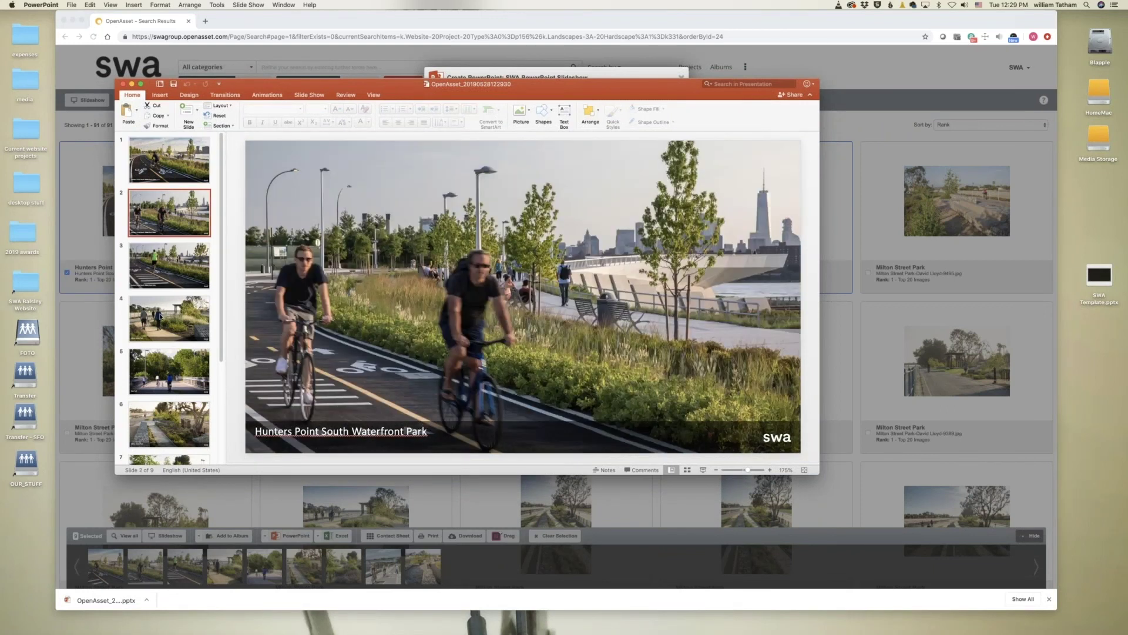
pyautogui.click(169, 329)
pyautogui.click(169, 423)
pyautogui.scroll(-3, 170, 352)
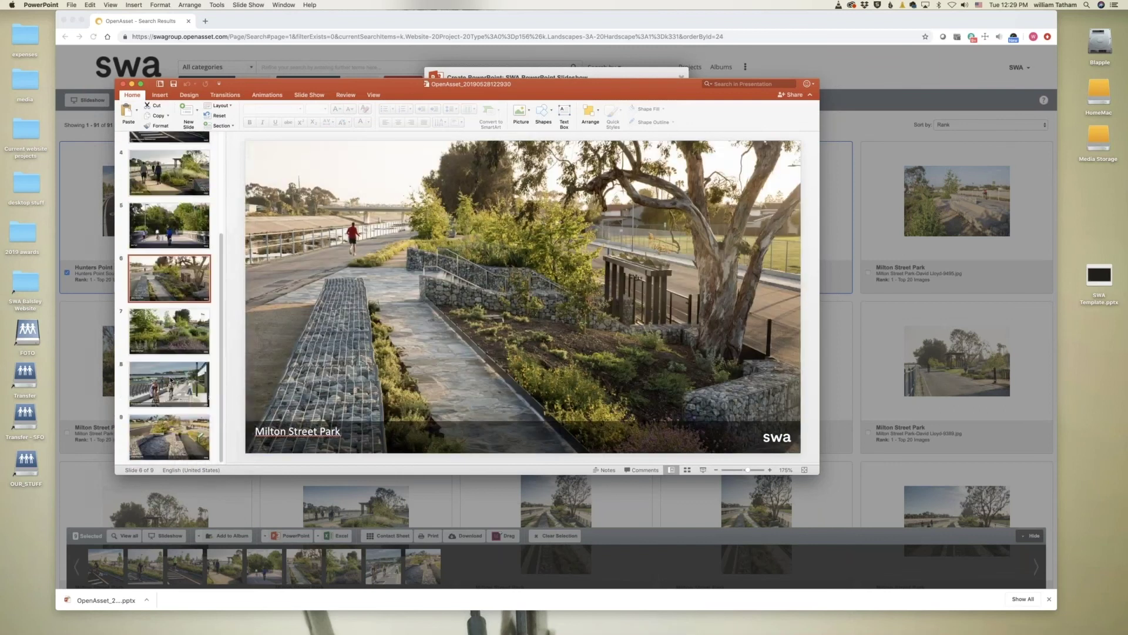
pyautogui.click(171, 379)
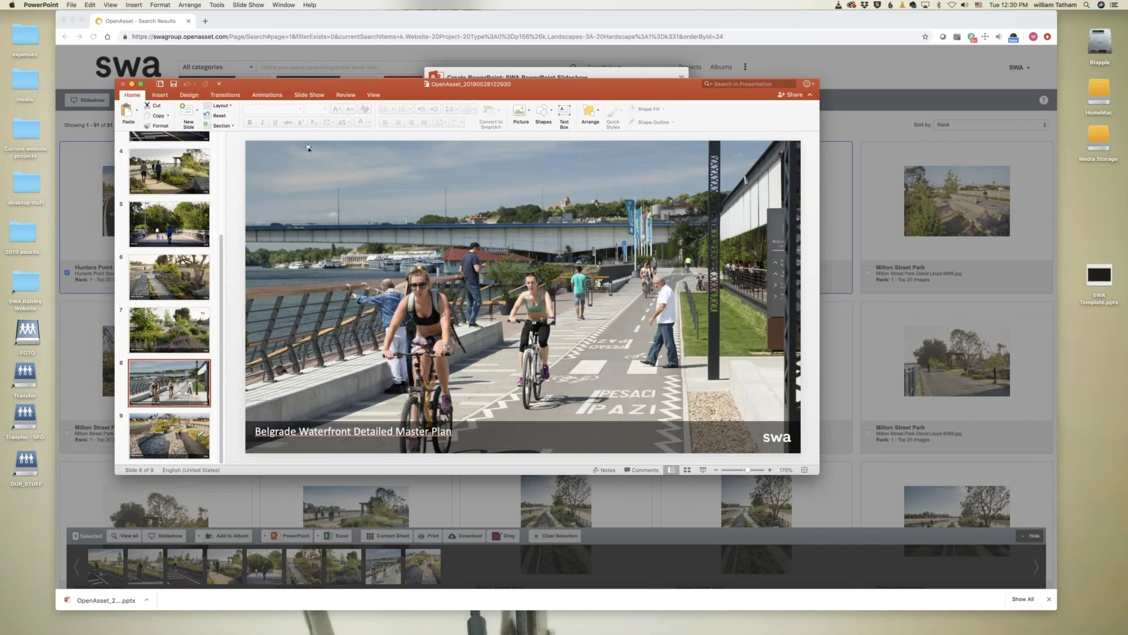
pyautogui.click(132, 85)
# Step: Download a 4×4 contact sheet PDF with filename and project name captions only
pyautogui.click(680, 77)
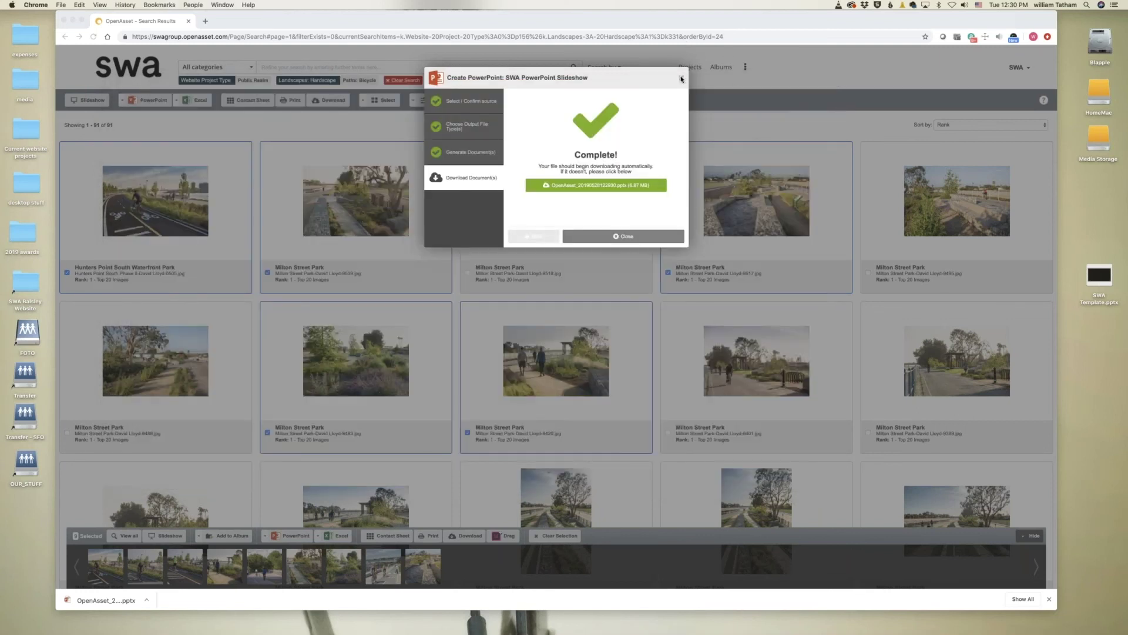
pyautogui.click(680, 77)
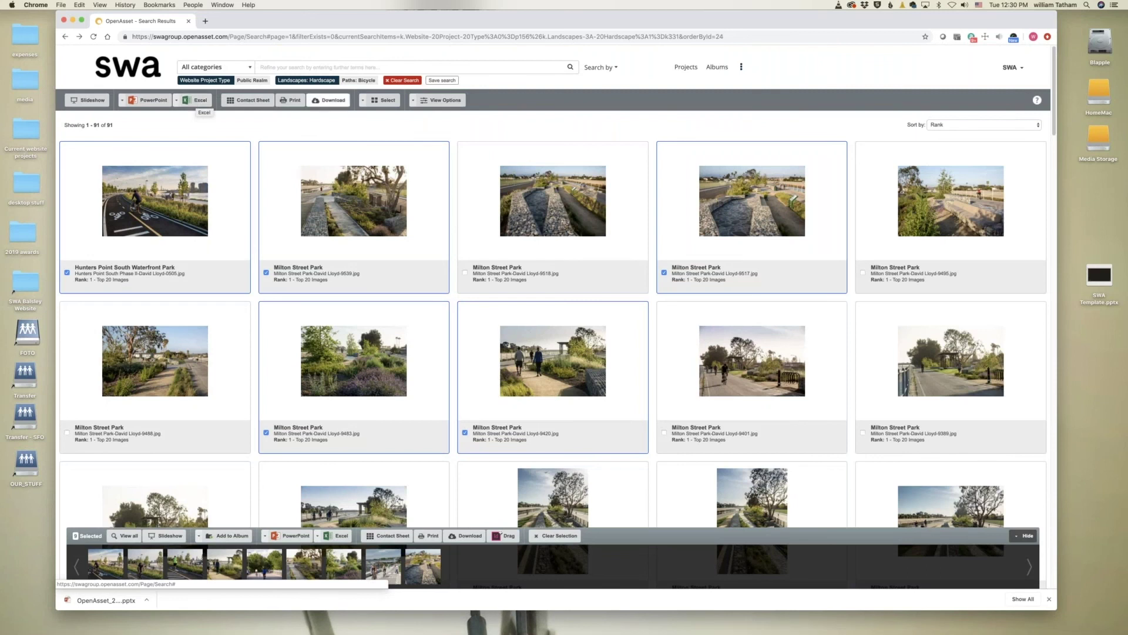
pyautogui.click(252, 101)
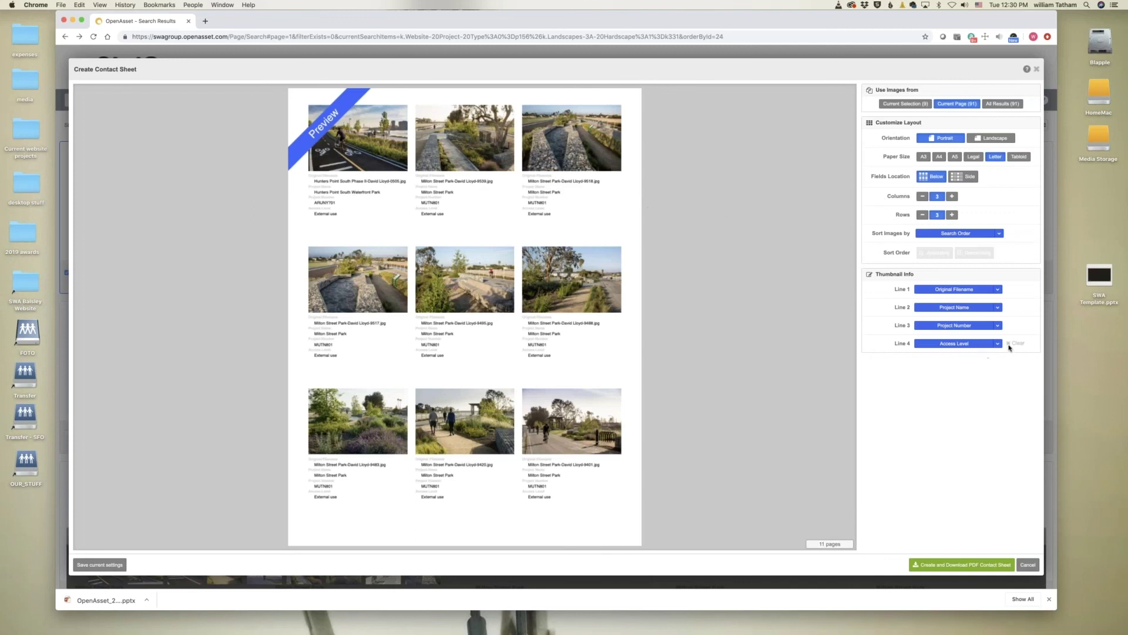
pyautogui.click(1012, 344)
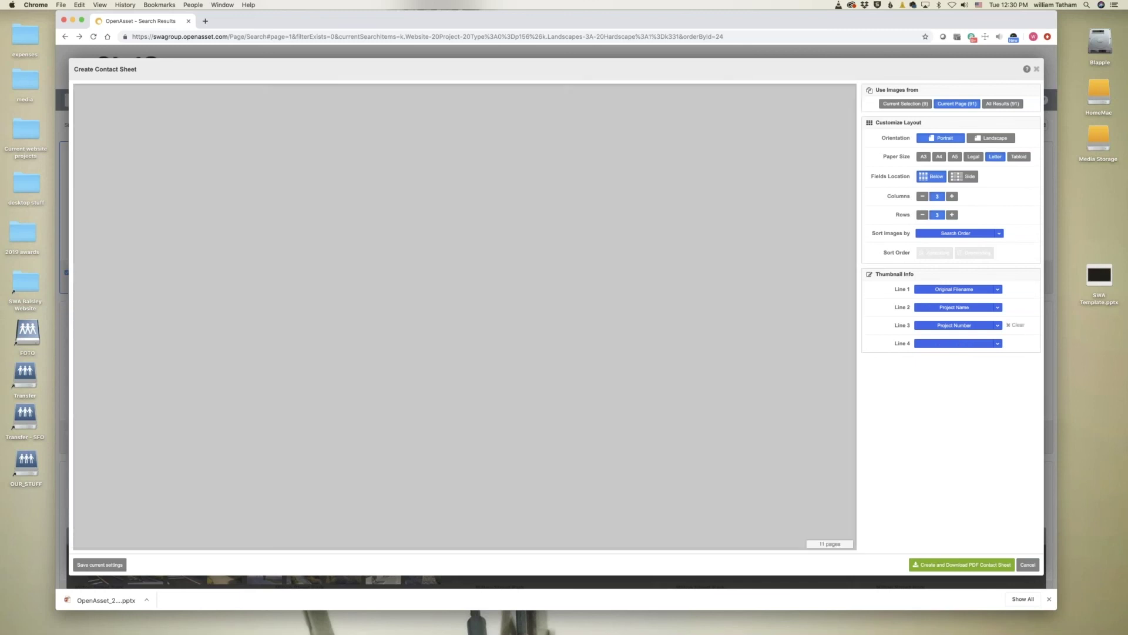
pyautogui.click(1012, 325)
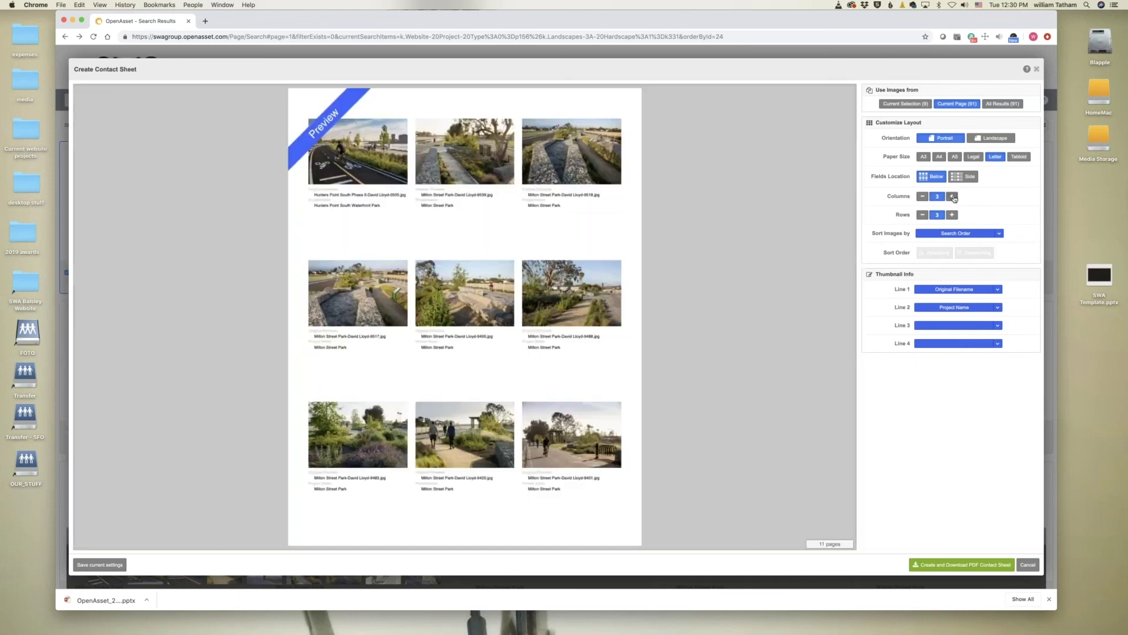
pyautogui.click(952, 215)
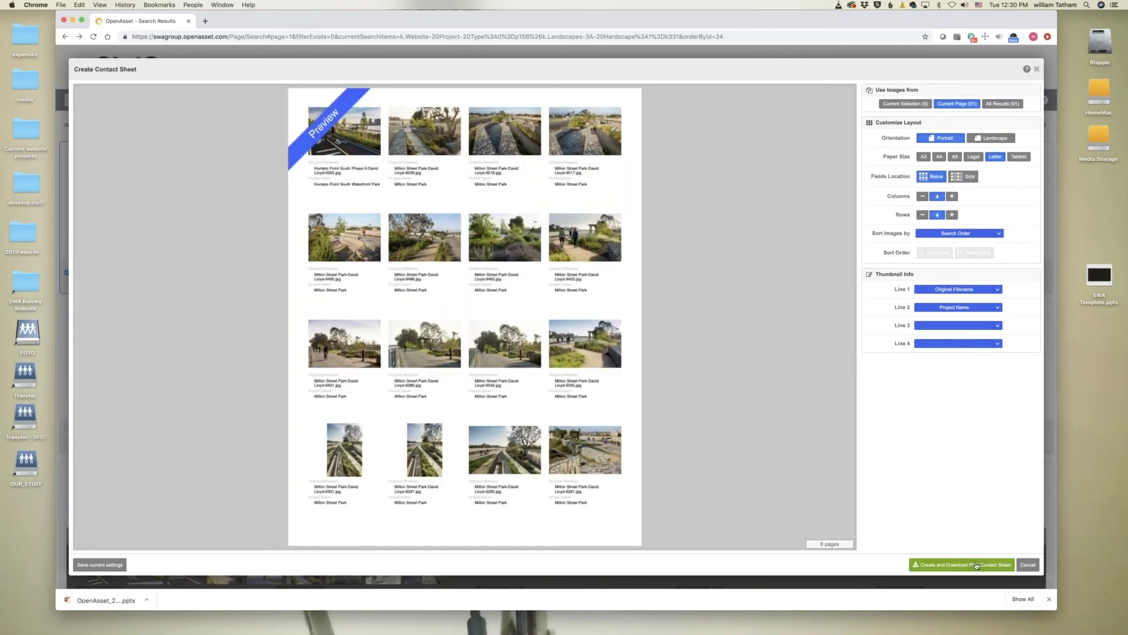
pyautogui.click(977, 566)
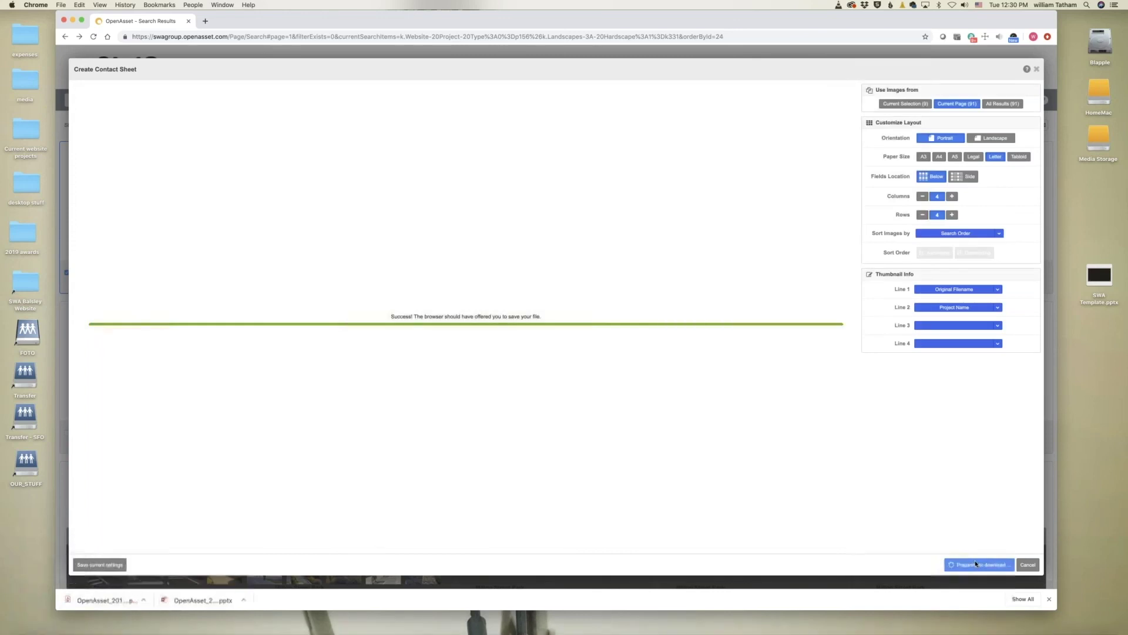
pyautogui.moveTo(1042, 624)
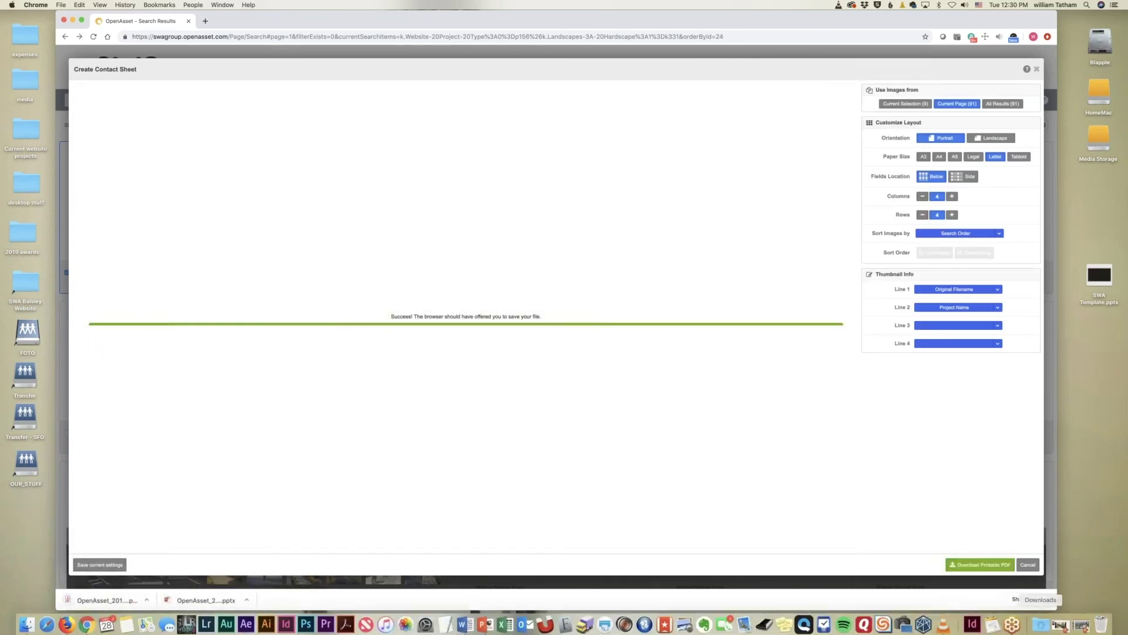
# Step: Open the contact sheet PDF from Downloads, review it in Acrobat, then close it
pyautogui.click(1043, 624)
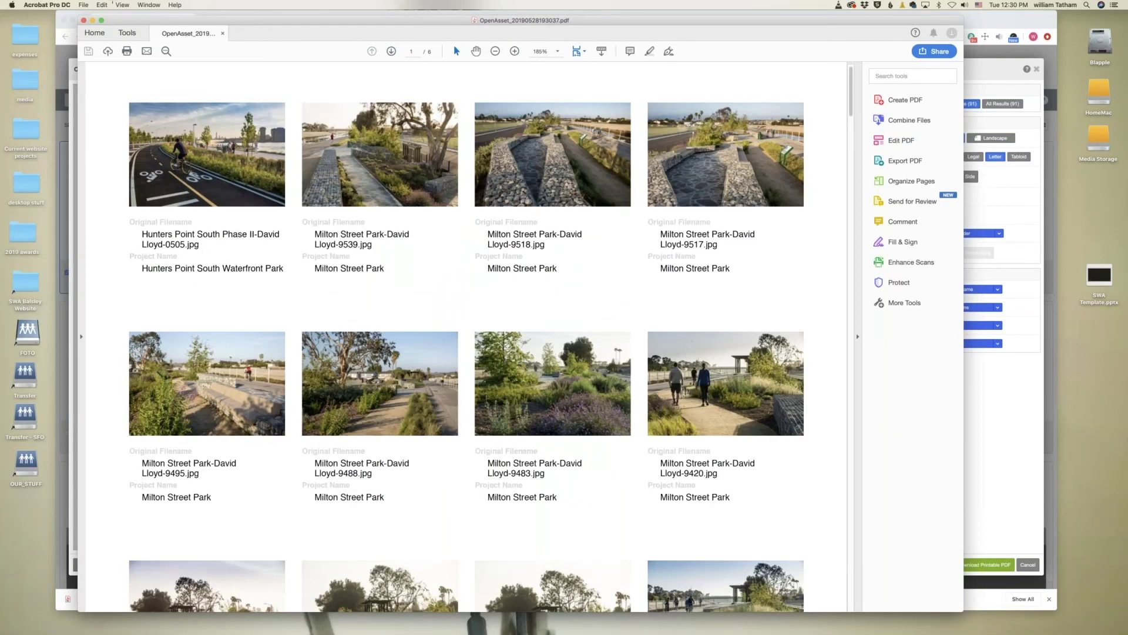
pyautogui.click(84, 21)
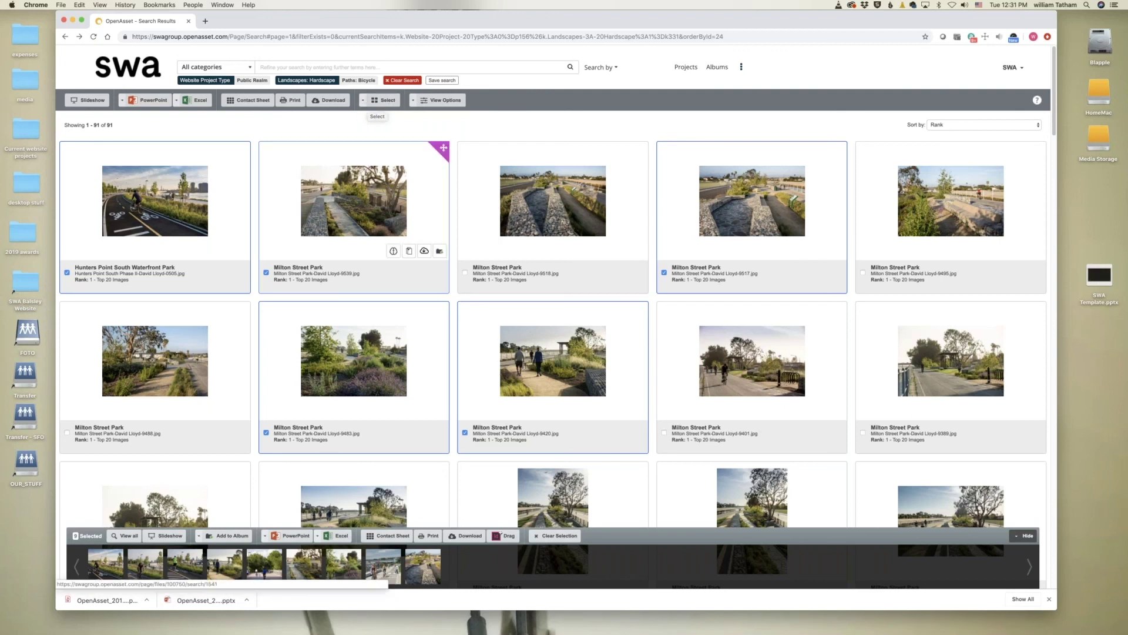
# Step: Reset the selection to only Milton Street Park 9518 and 9517, then clear the search
pyautogui.scroll(-15, 361, 319)
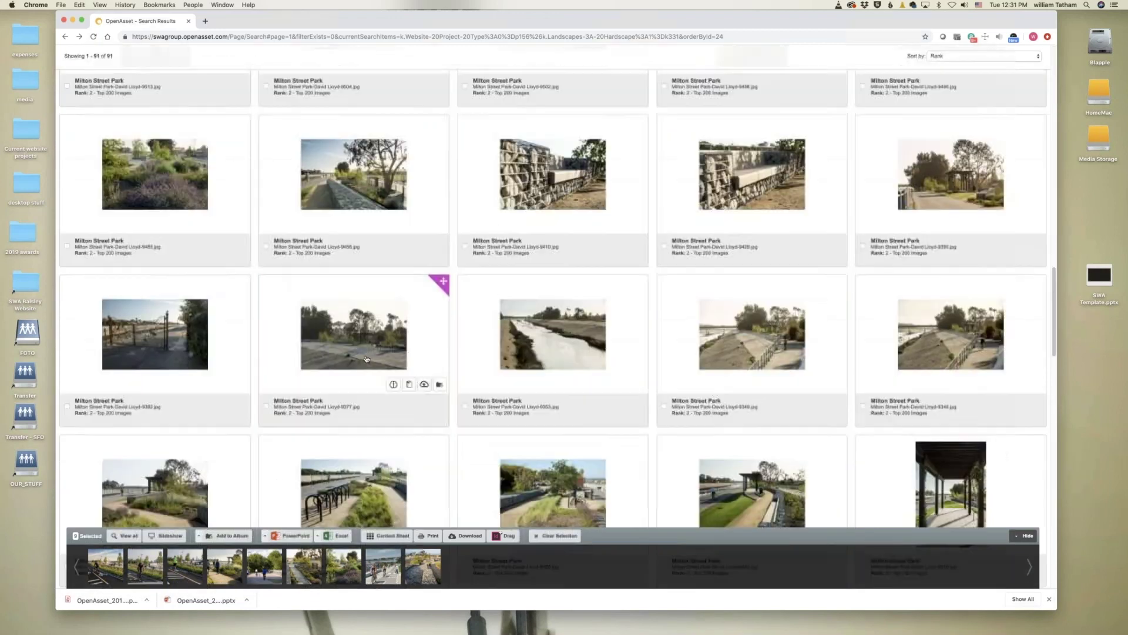
pyautogui.scroll(15, 362, 339)
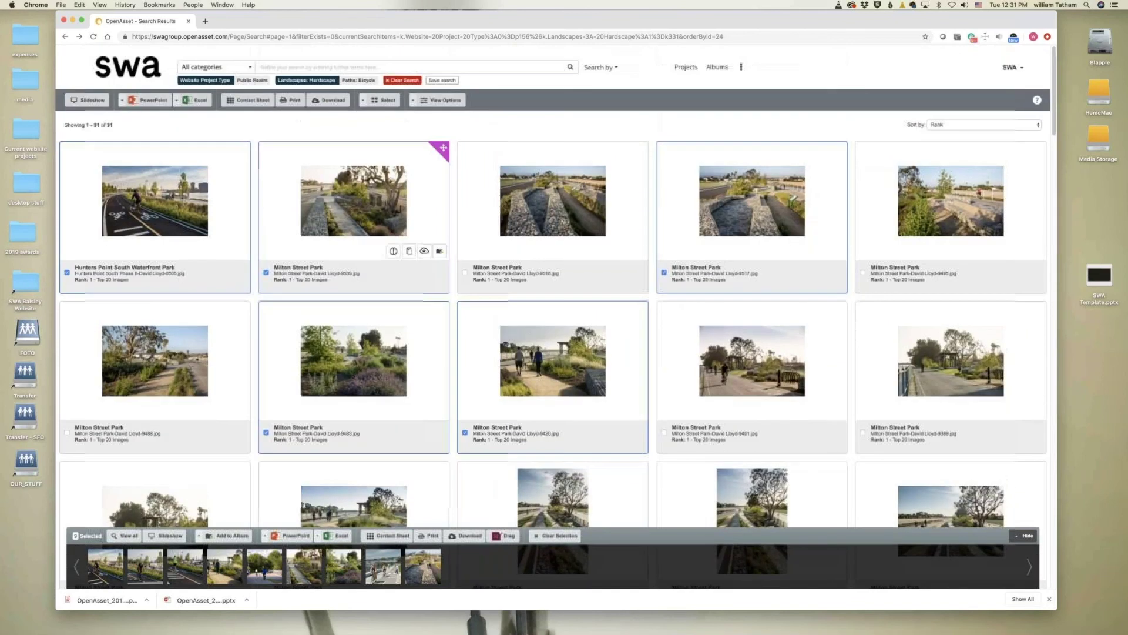
pyautogui.click(365, 103)
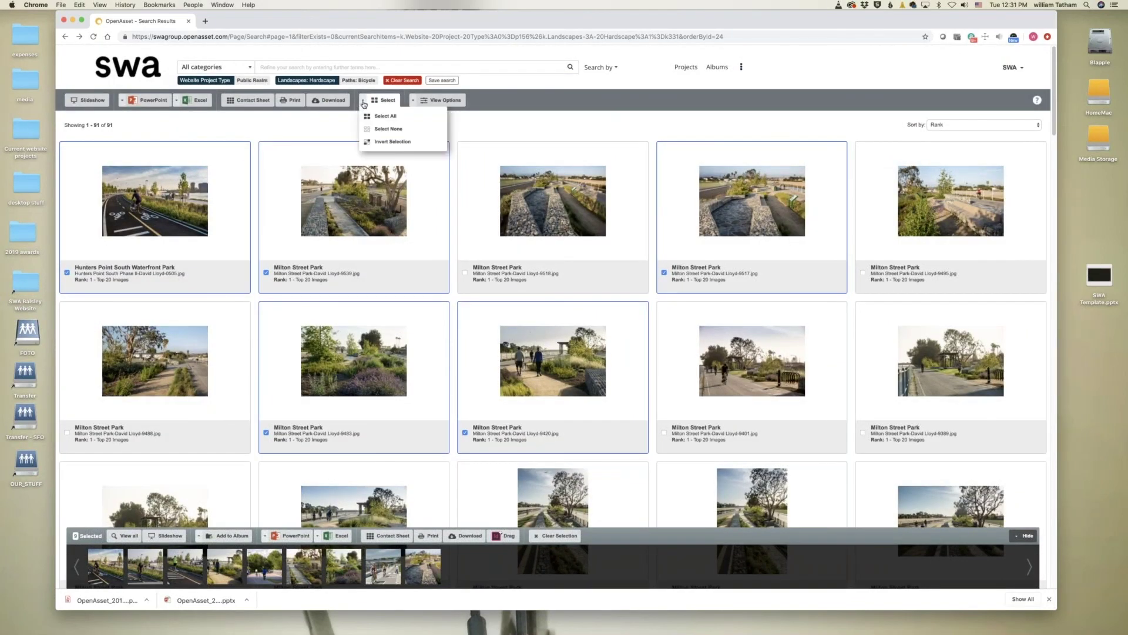
pyautogui.click(381, 141)
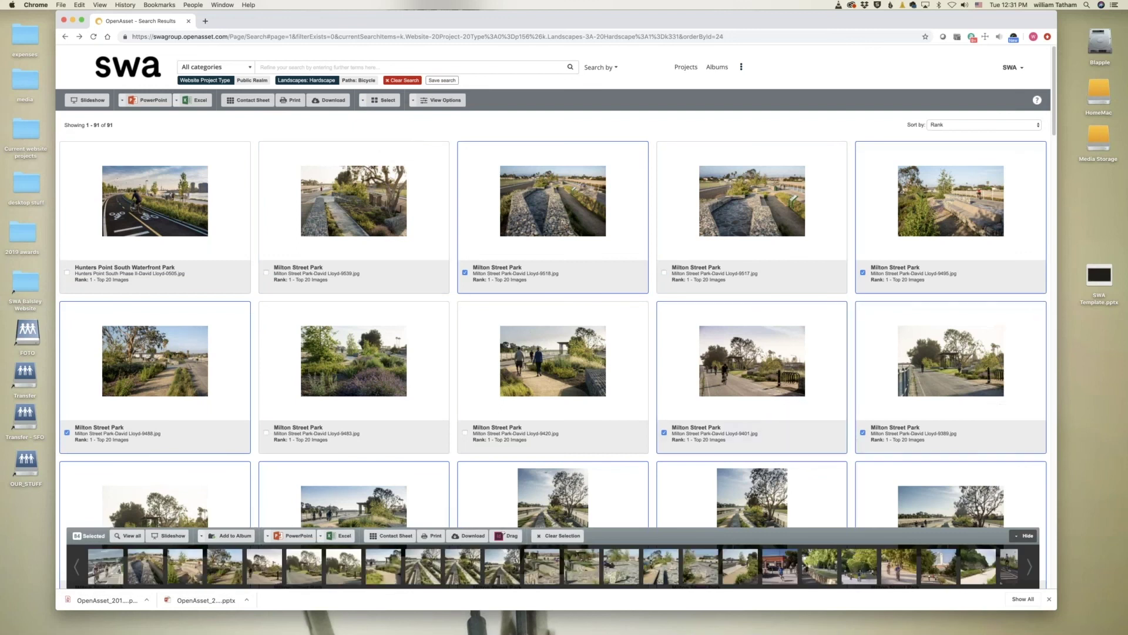
pyautogui.click(558, 536)
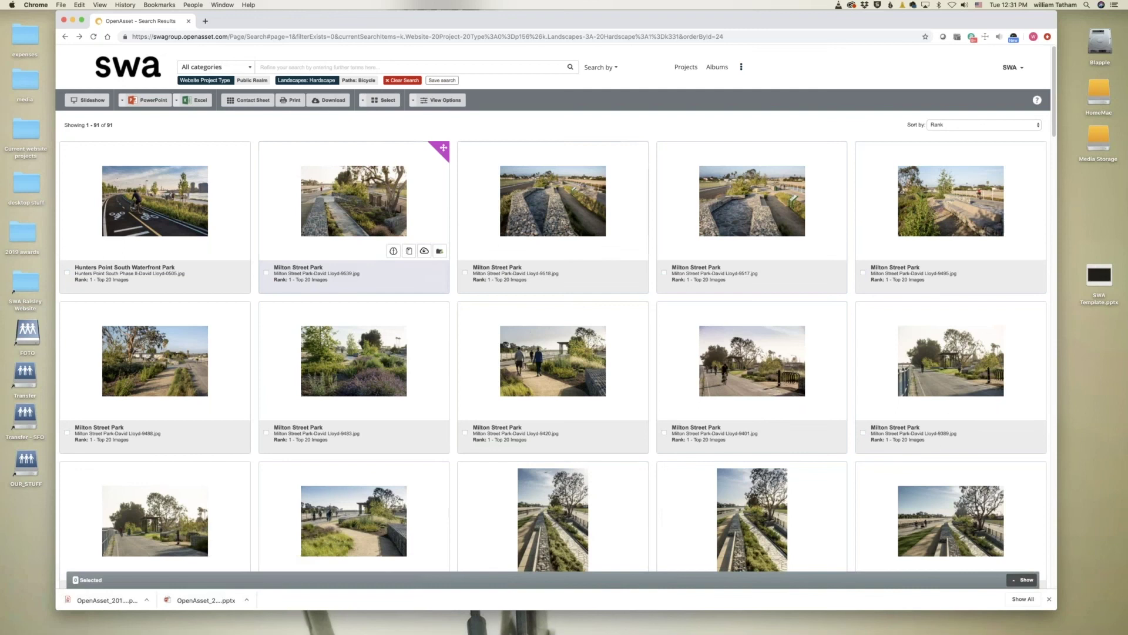
pyautogui.click(465, 273)
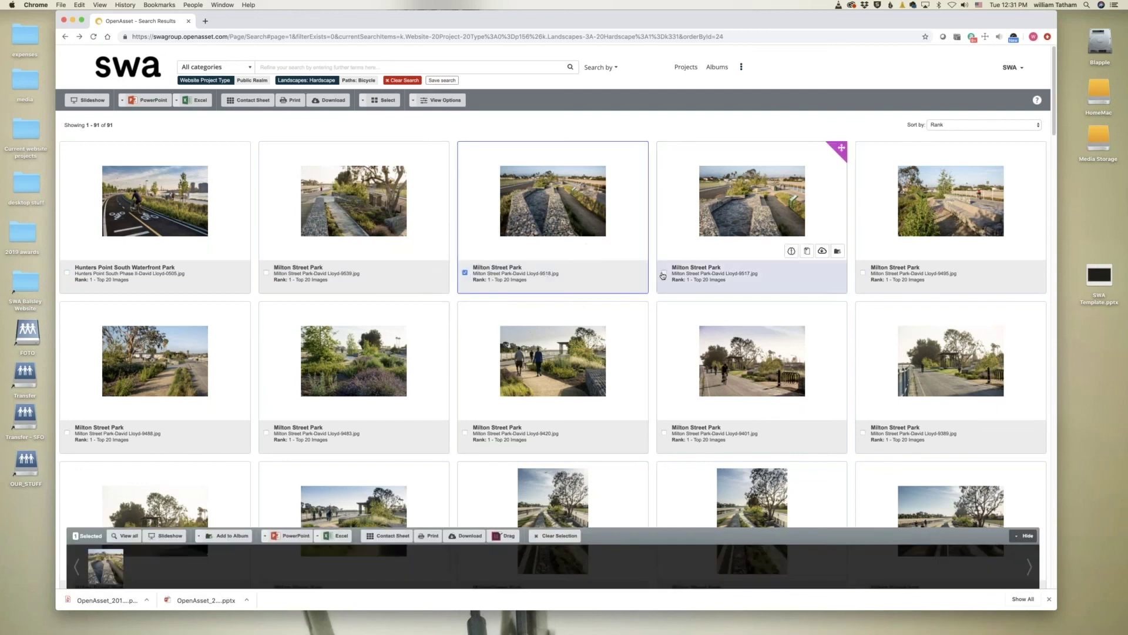
pyautogui.click(665, 273)
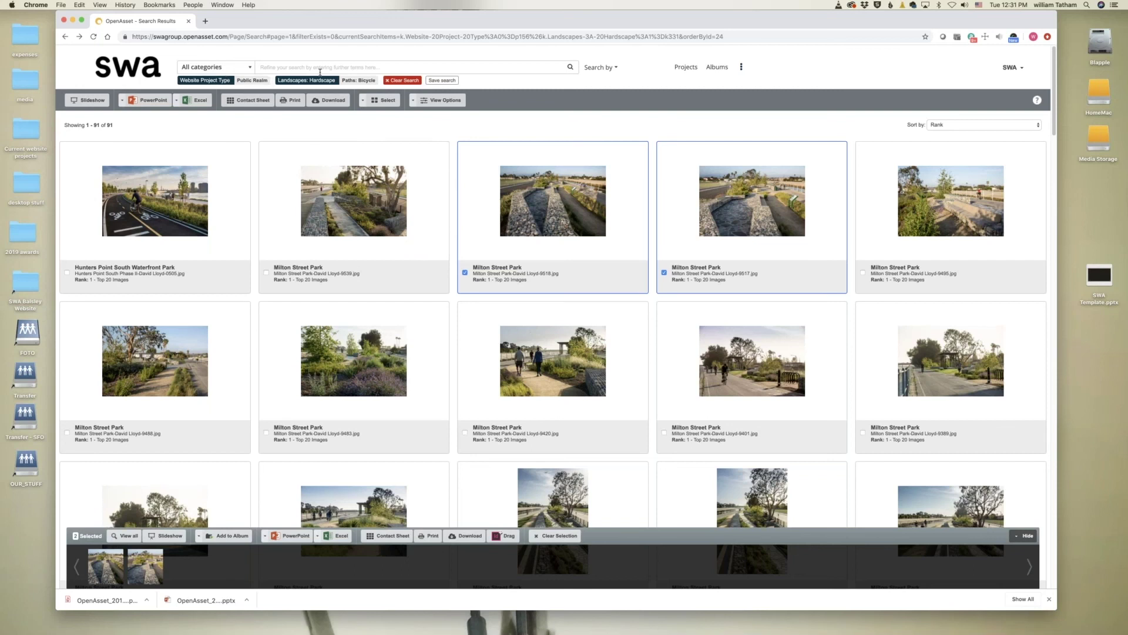
pyautogui.click(379, 68)
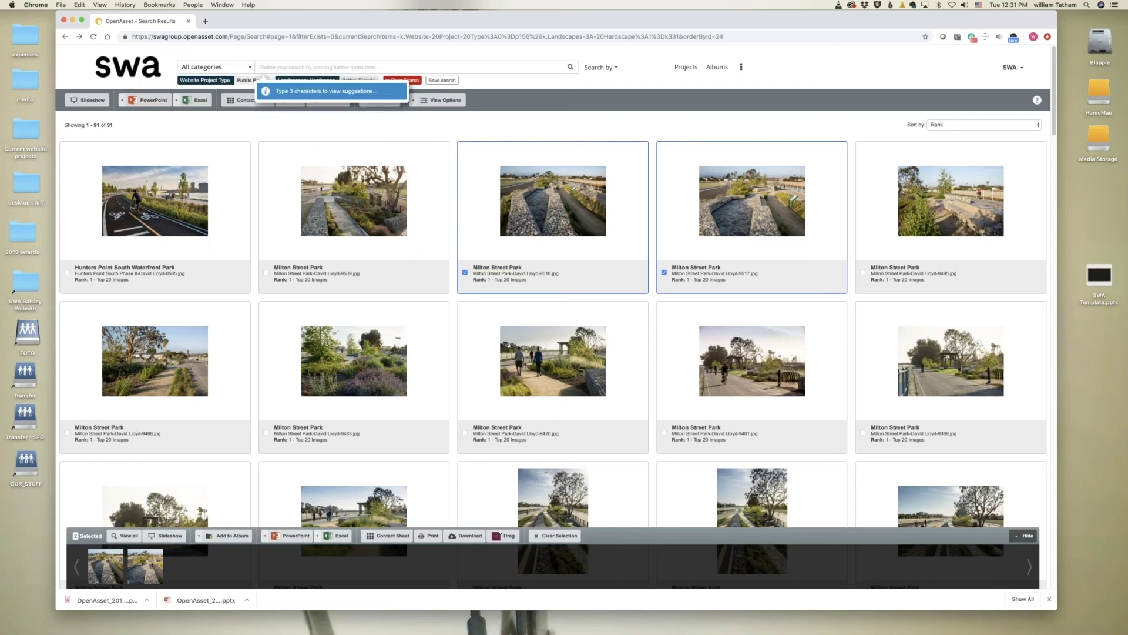
pyautogui.click(411, 81)
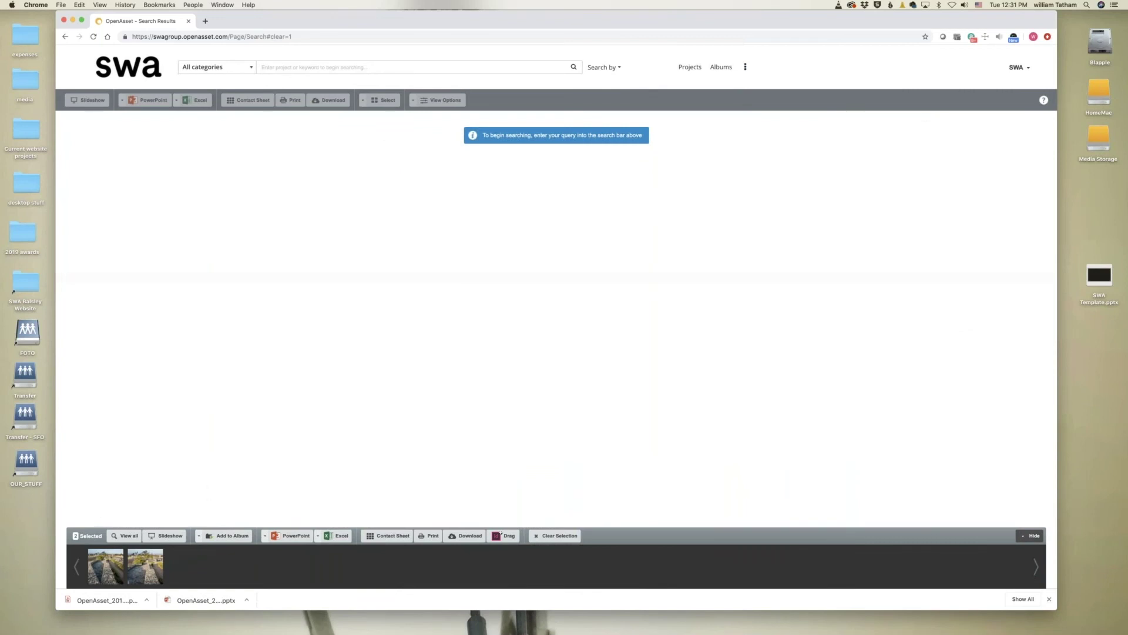
# Step: Search 'public realm' and select the first three Hunters Point result photos
pyautogui.click(294, 68)
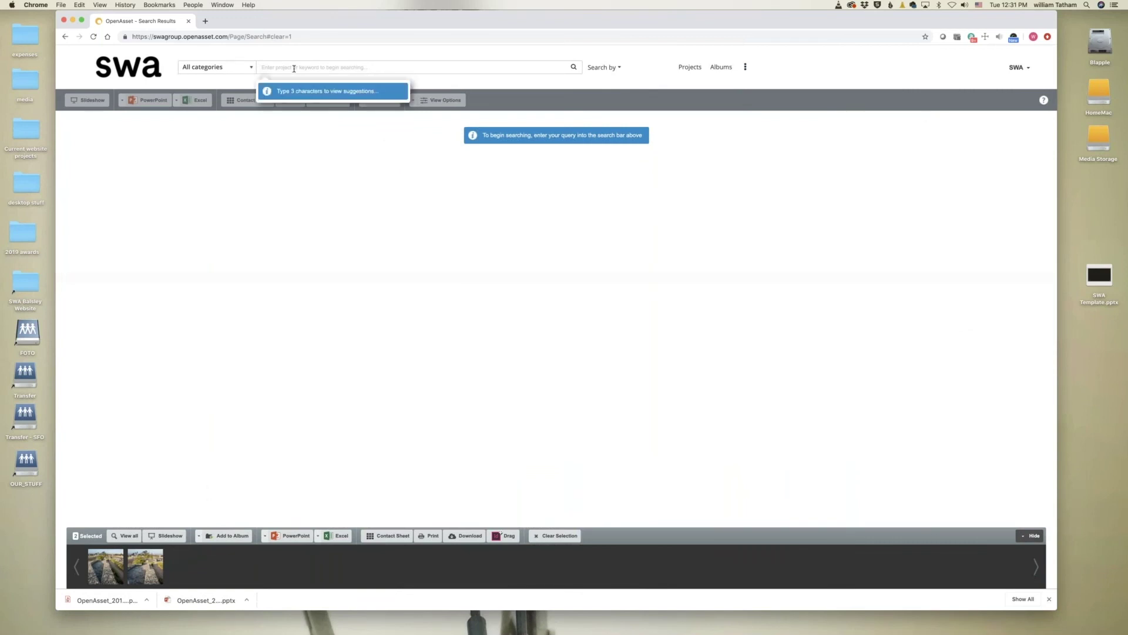
pyautogui.write('public')
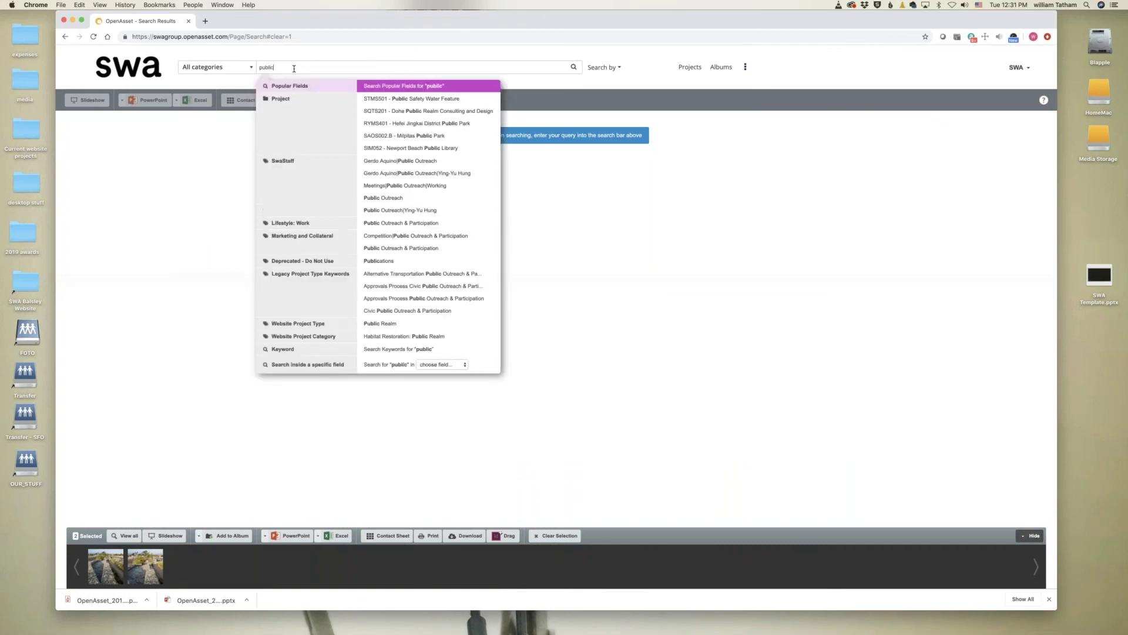
pyautogui.write(' realm')
pyautogui.press('Return')
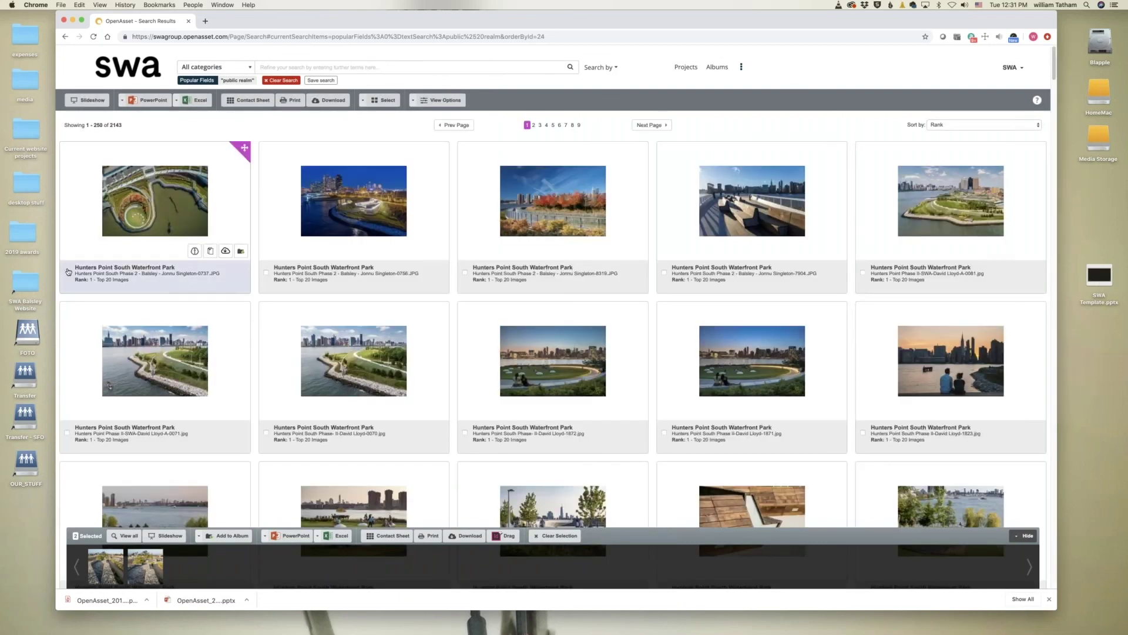
pyautogui.click(245, 148)
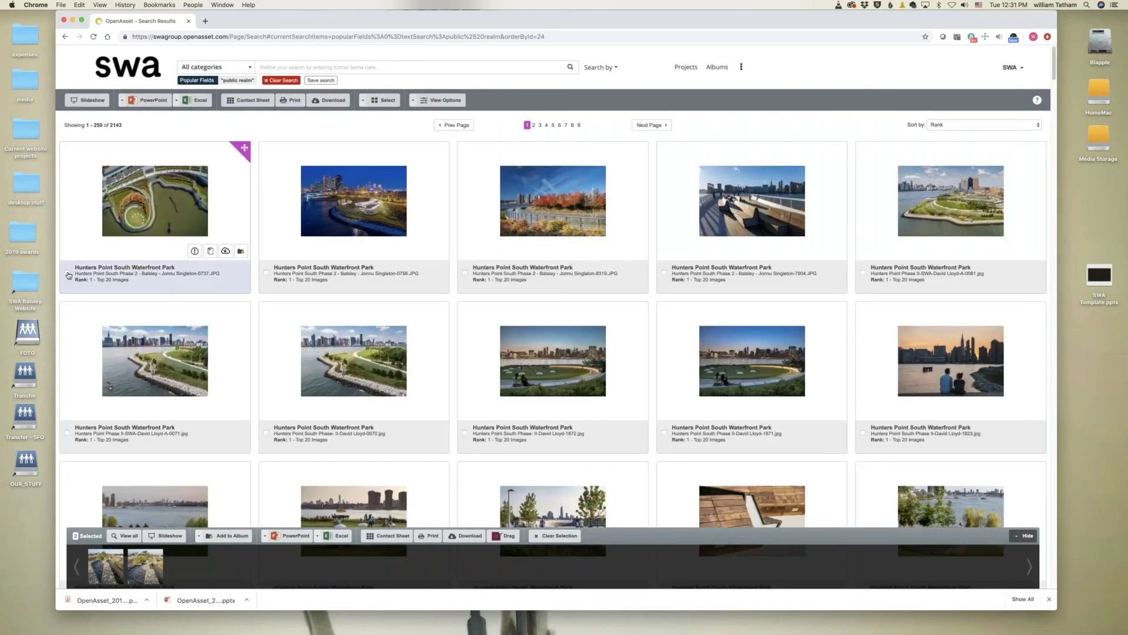
pyautogui.click(266, 273)
pyautogui.click(465, 273)
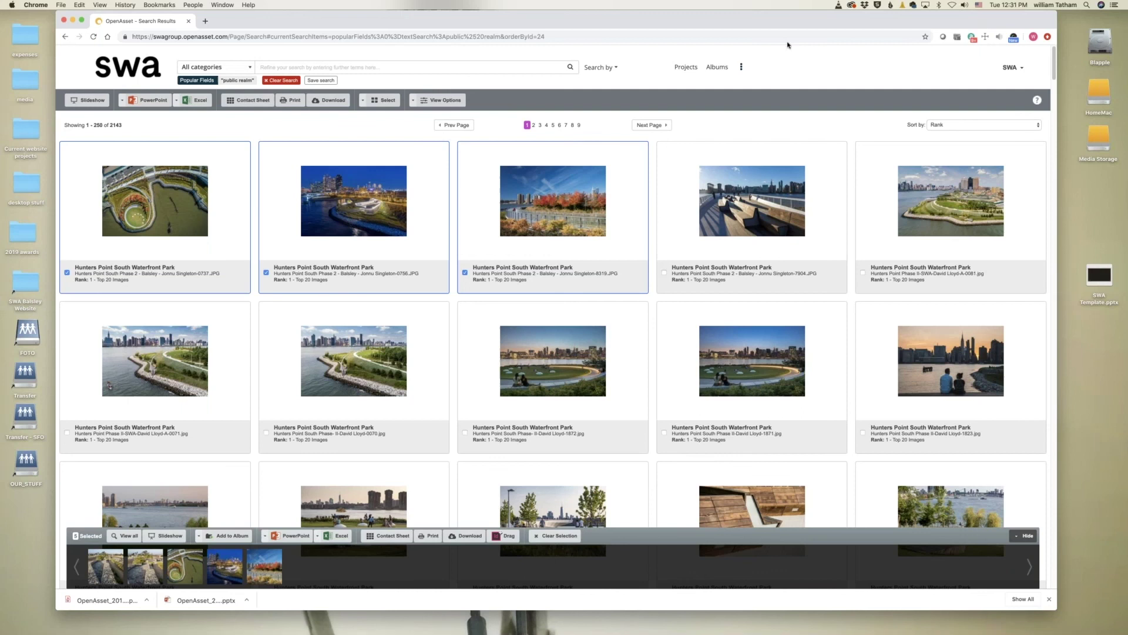
# Step: Go to the projects list and remove the google project filter
pyautogui.click(686, 68)
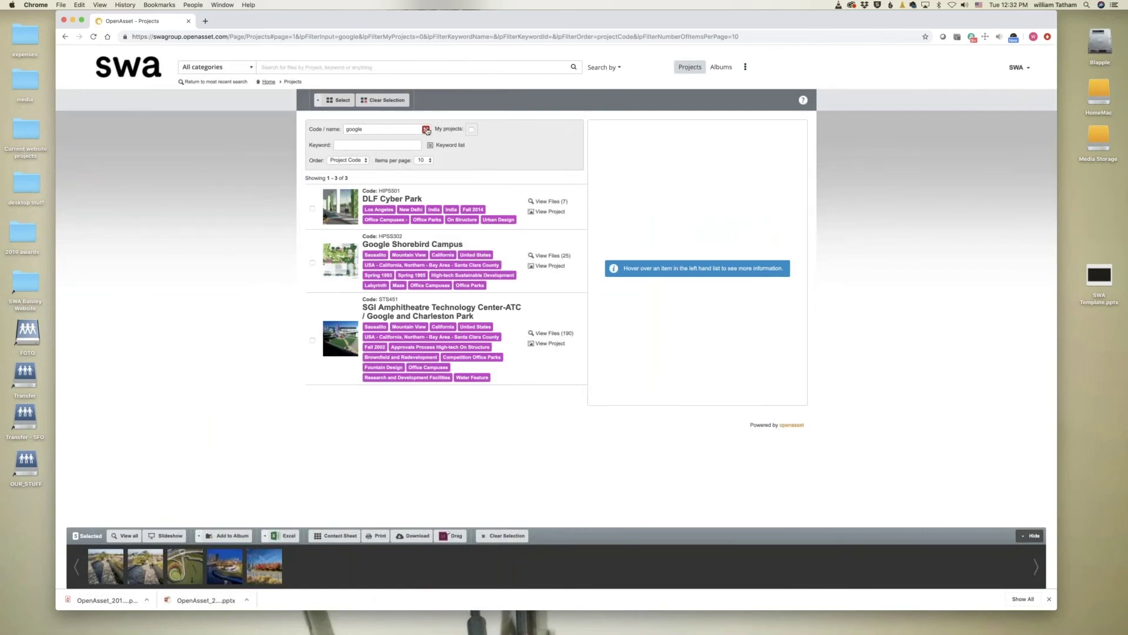
pyautogui.click(426, 129)
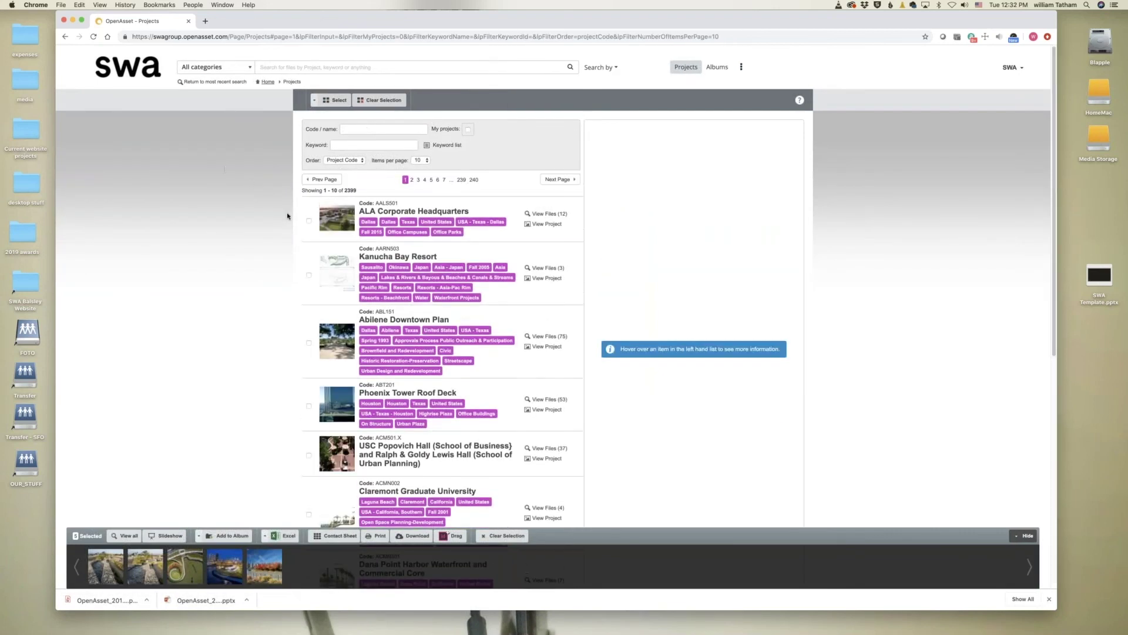
pyautogui.scroll(-7, 382, 224)
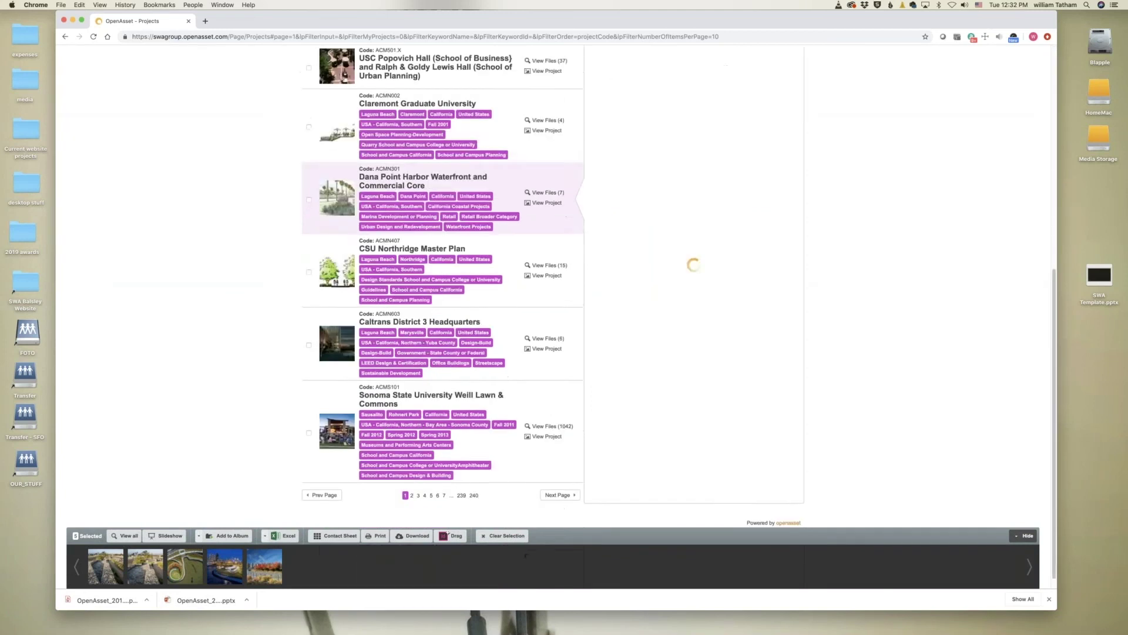
pyautogui.scroll(7, 382, 223)
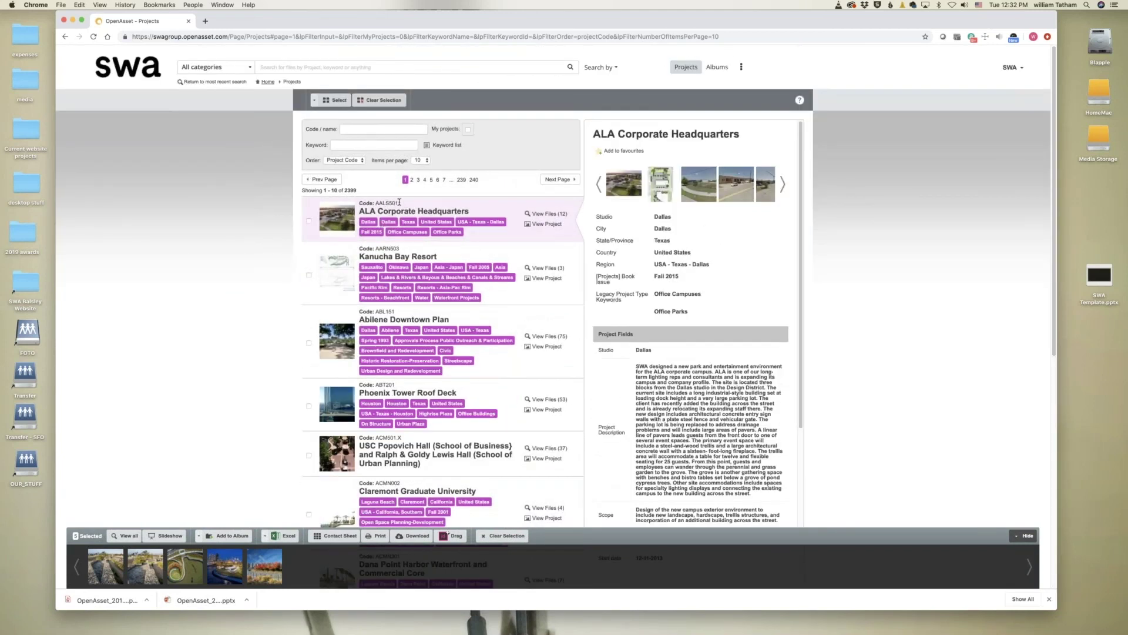
# Step: Filter projects by 'hunters' and open Hunters Point South Waterfront Park (ARUNY701)
pyautogui.click(360, 128)
pyautogui.write('hunters')
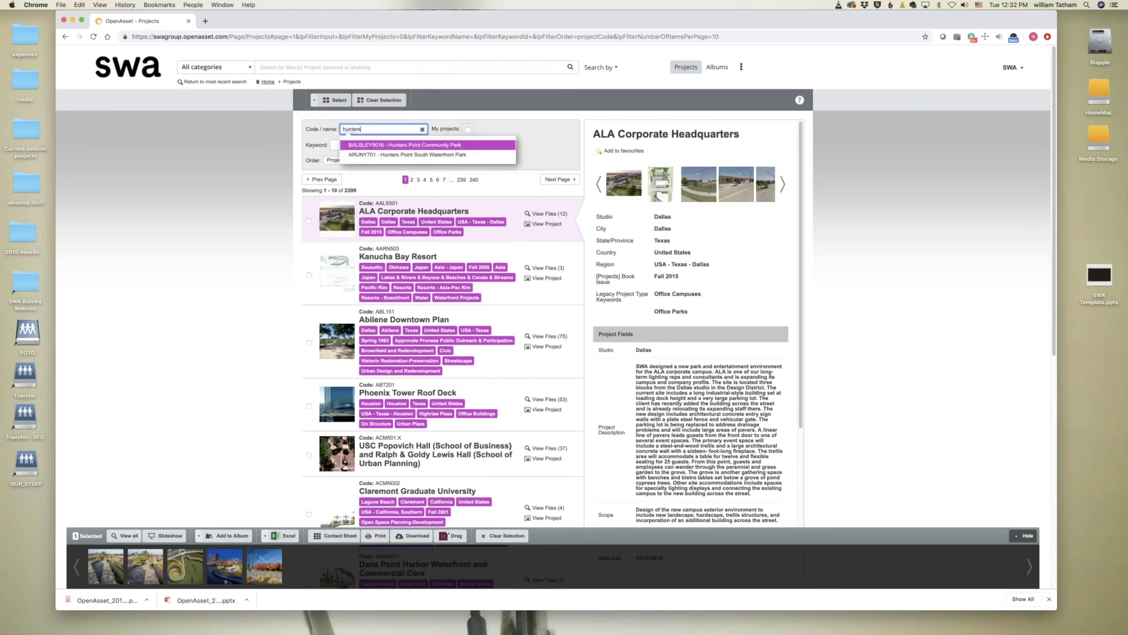
pyautogui.click(393, 155)
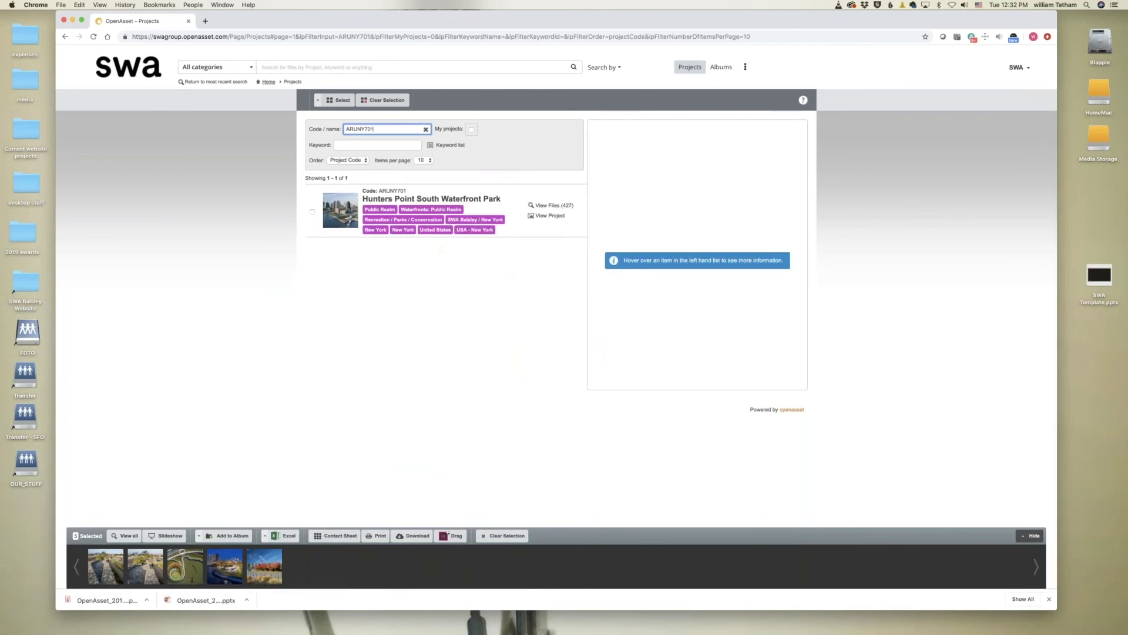
pyautogui.moveTo(403, 200)
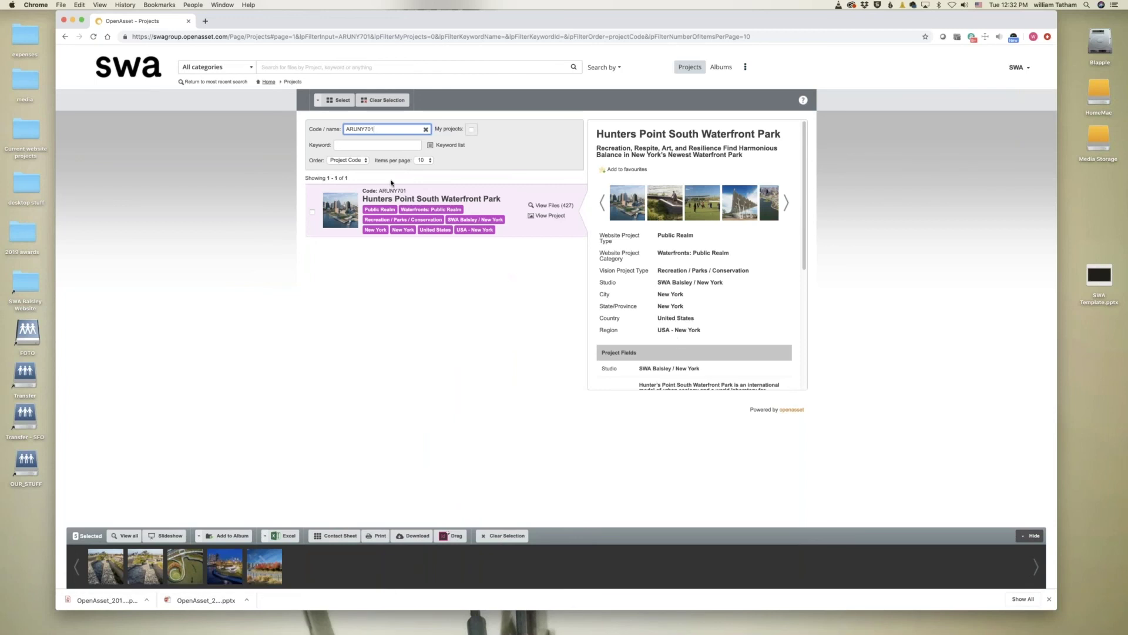
pyautogui.click(396, 201)
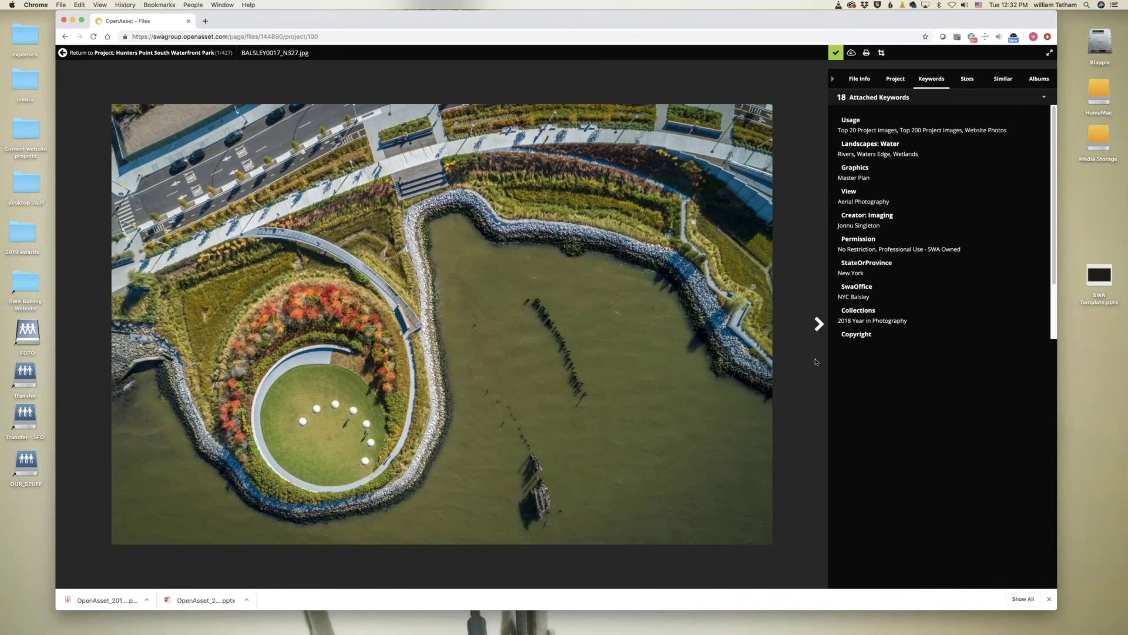
# Step: View the next Hunters Point photo, then return to the project overview
pyautogui.click(818, 324)
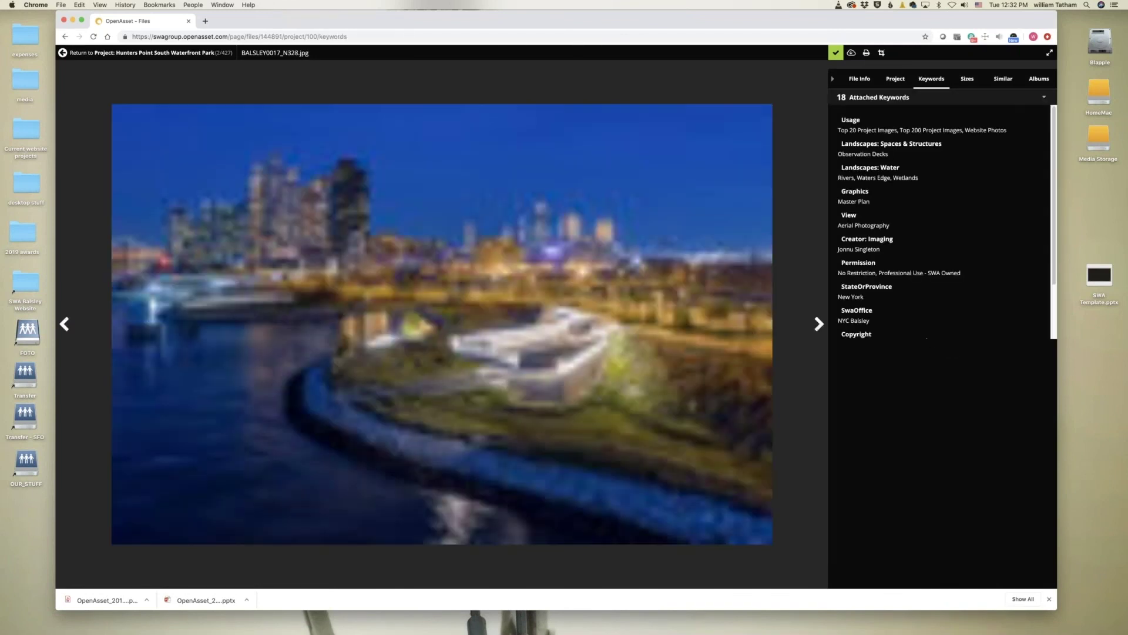
pyautogui.click(77, 53)
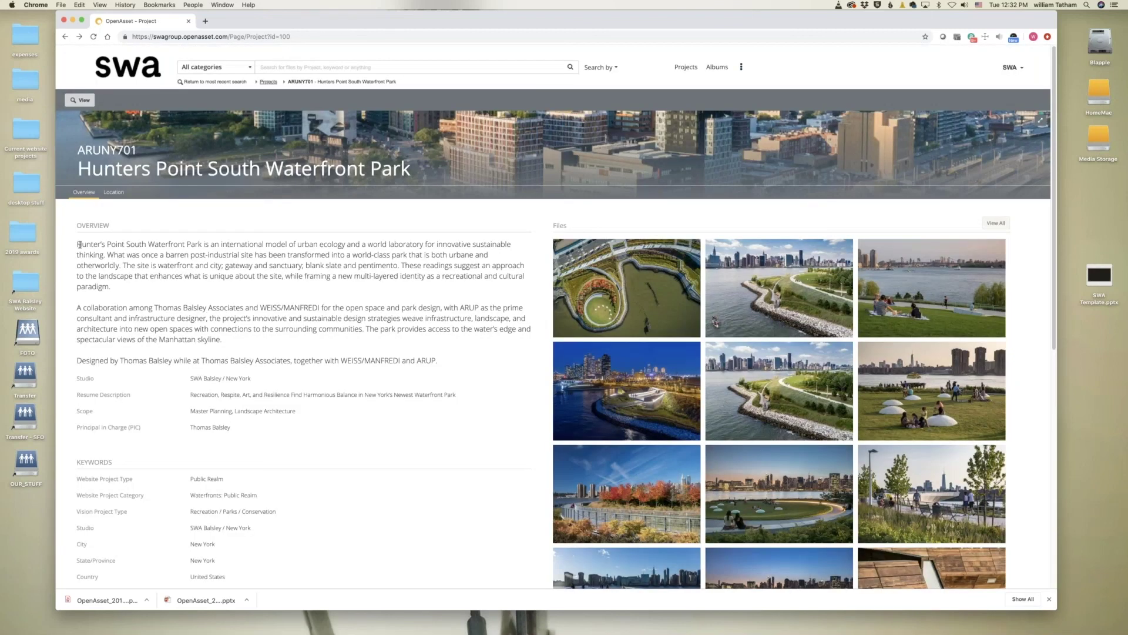
pyautogui.moveTo(77, 242); pyautogui.dragTo(248, 244)
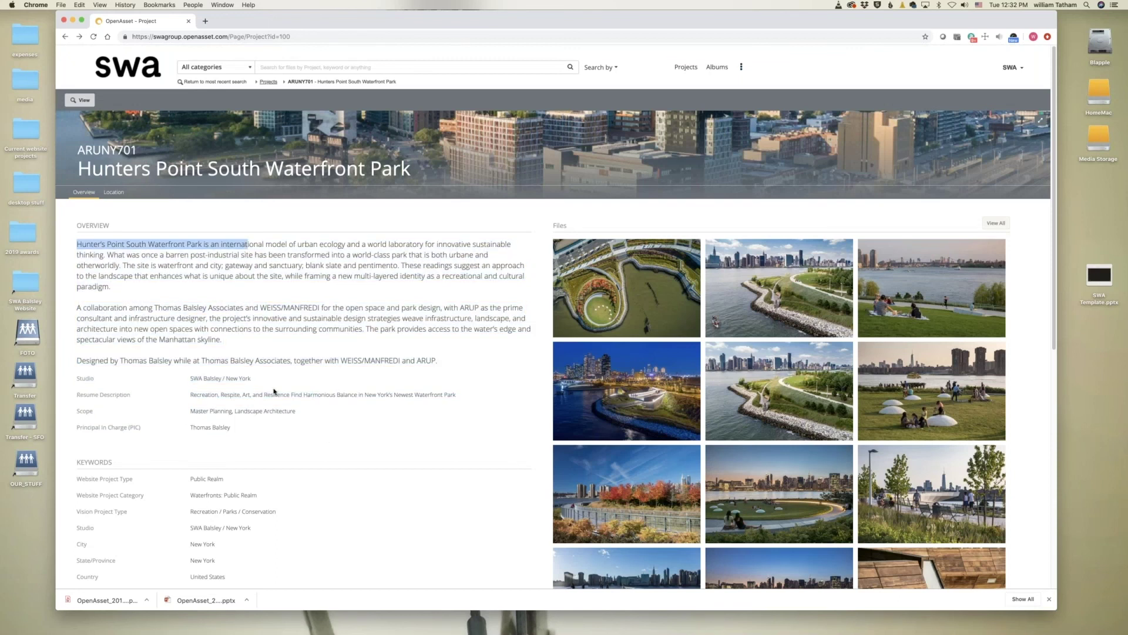
pyautogui.scroll(-5, 274, 392)
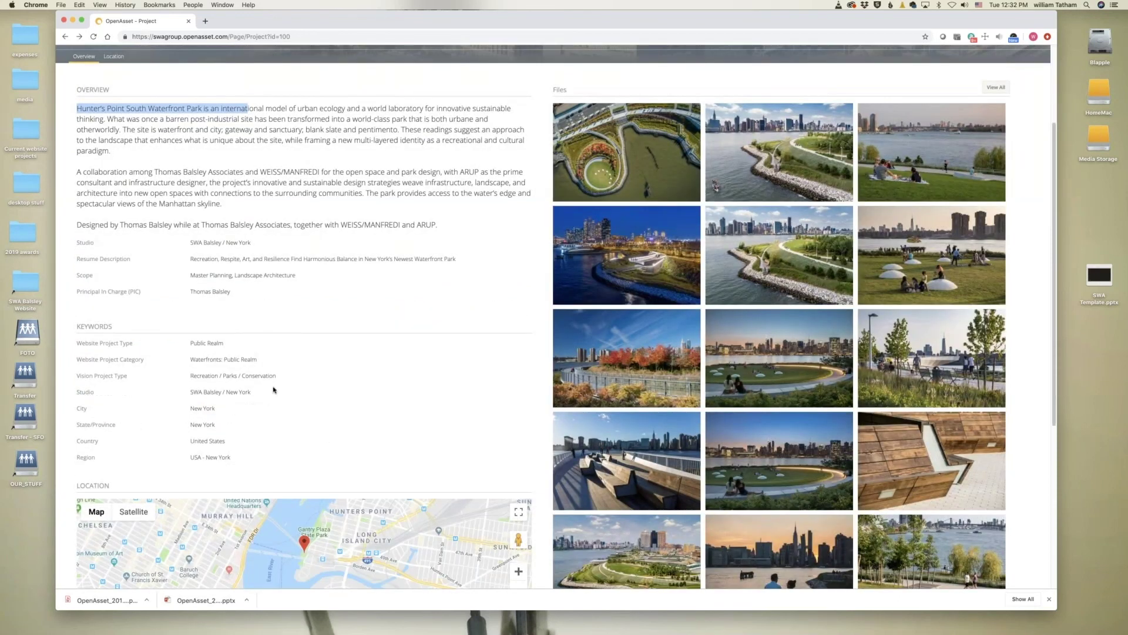
pyautogui.scroll(-4, 274, 385)
pyautogui.scroll(9, 274, 376)
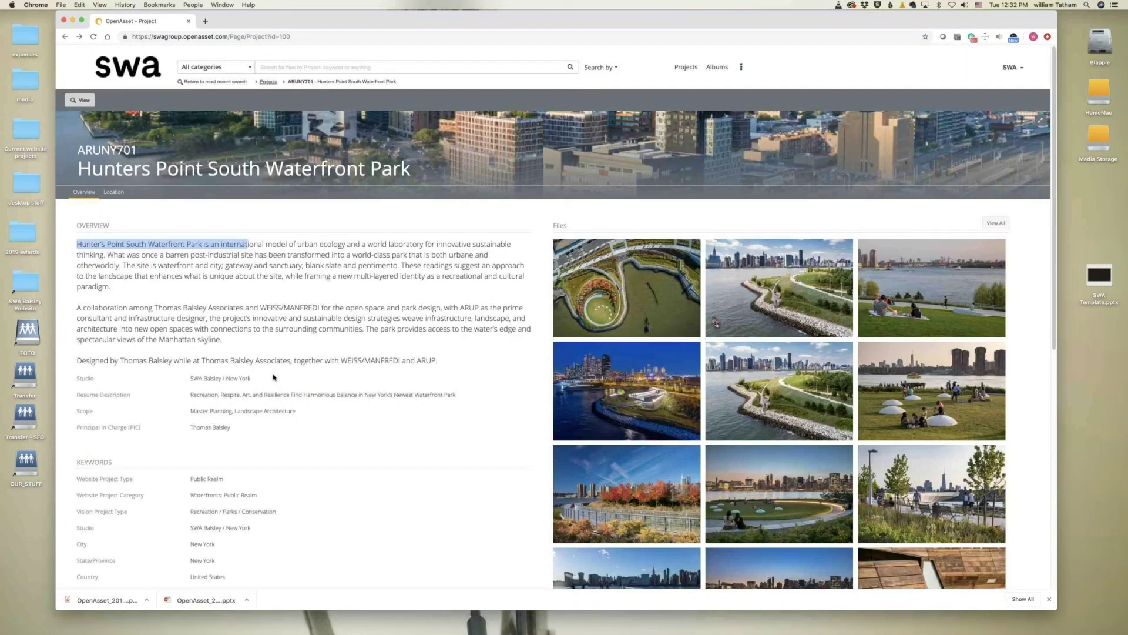
pyautogui.click(114, 196)
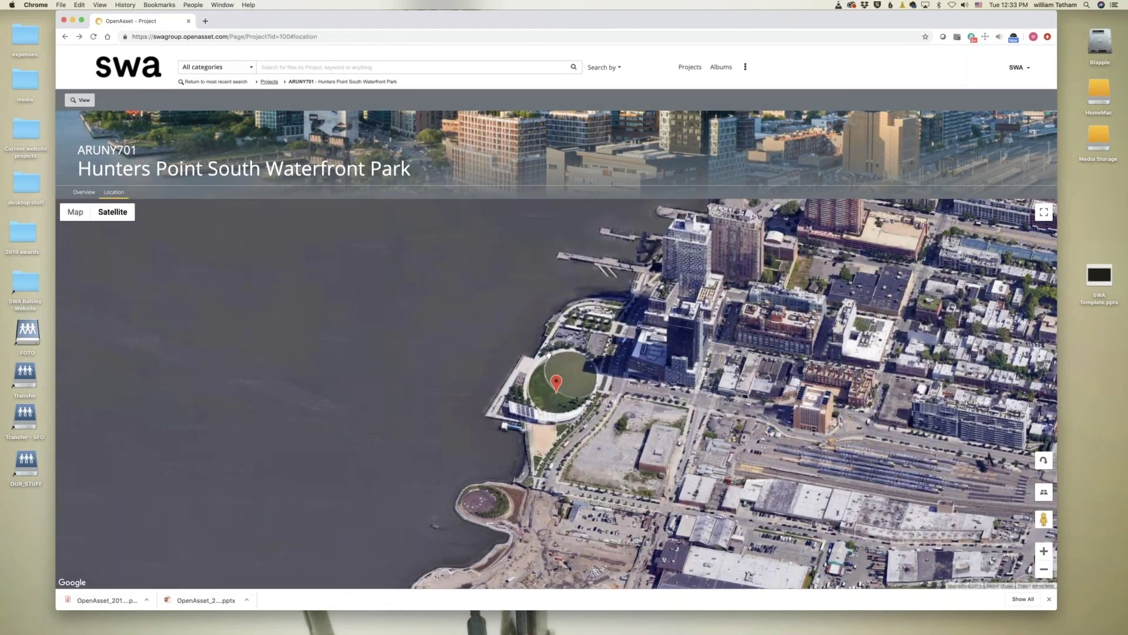
pyautogui.click(83, 193)
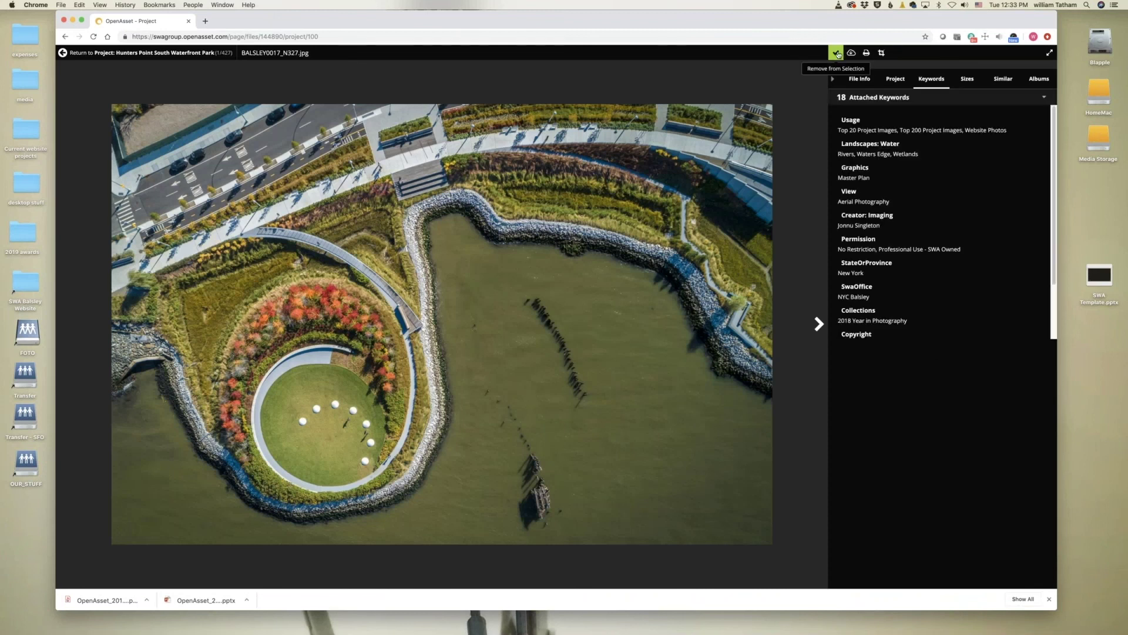
pyautogui.click(79, 52)
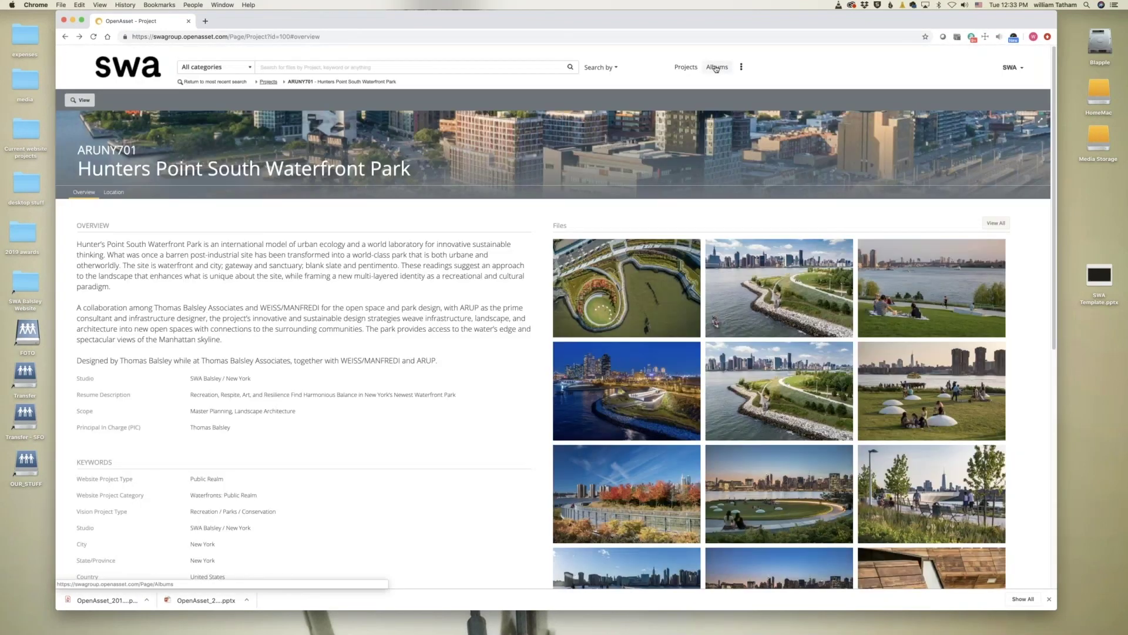
# Step: Create a 'public realm' album from the selected photos and view it in Albums
pyautogui.click(215, 82)
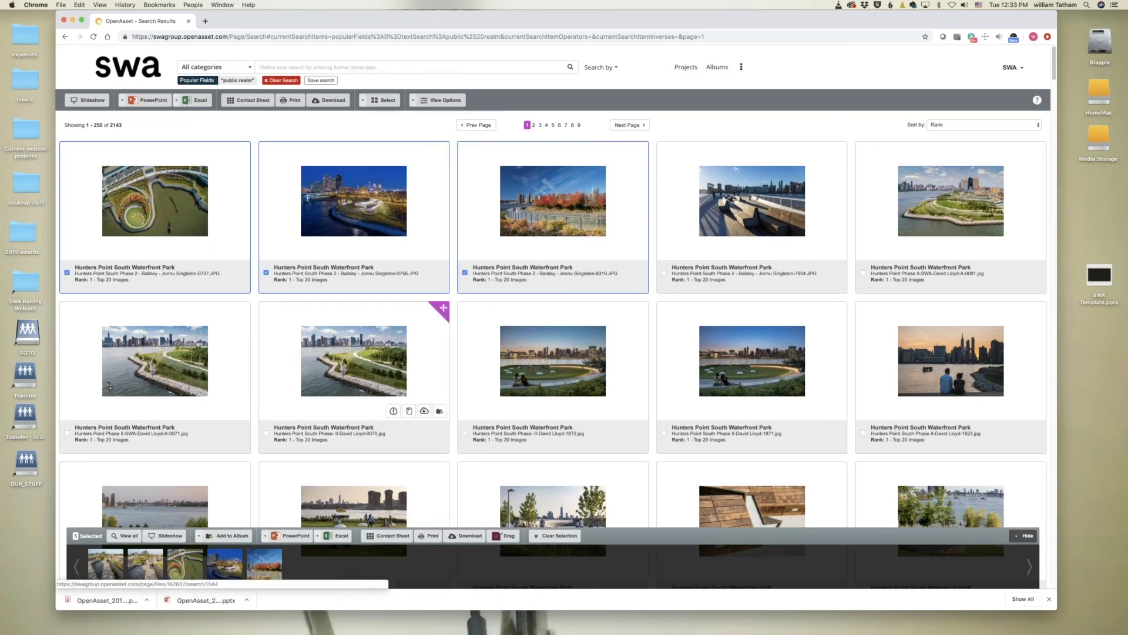
pyautogui.click(209, 536)
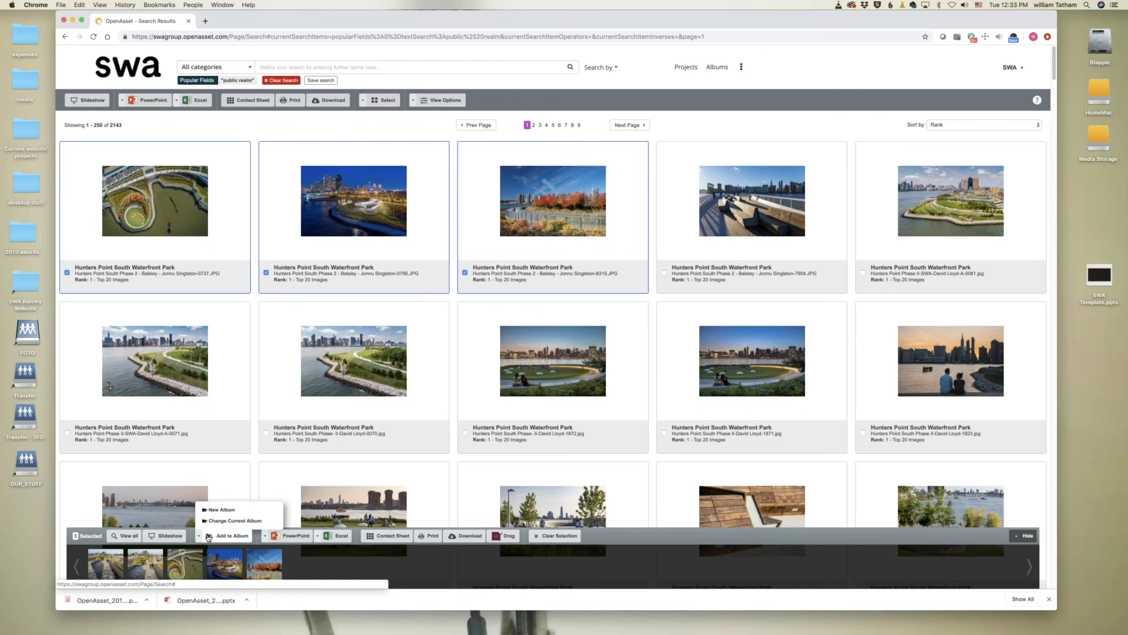
pyautogui.click(218, 510)
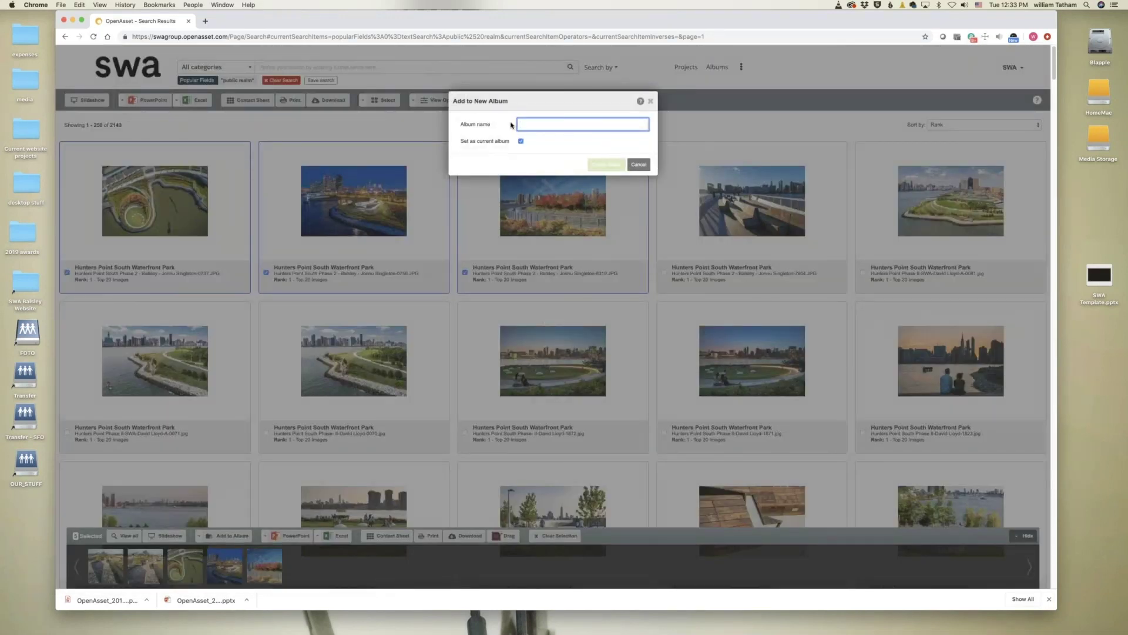
pyautogui.write('public realm')
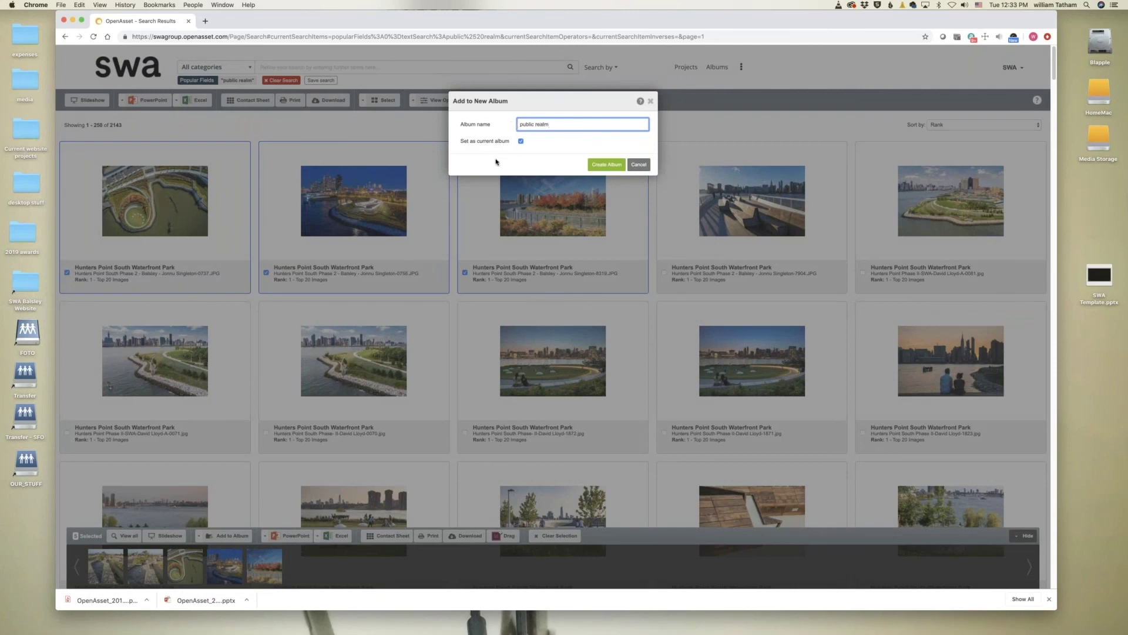
pyautogui.click(597, 164)
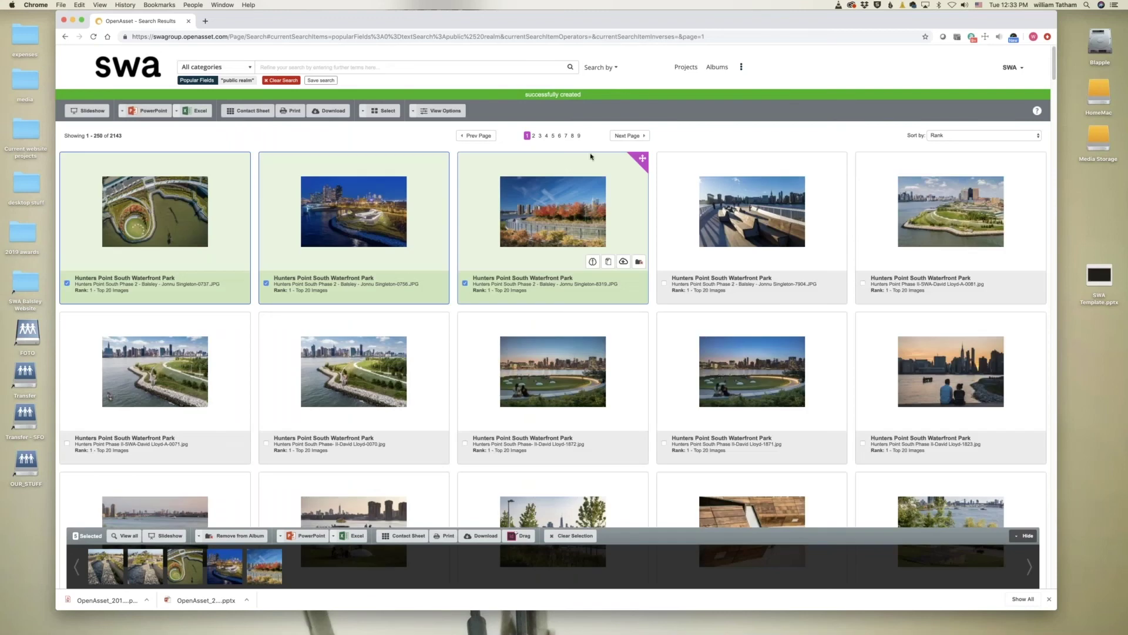
pyautogui.click(712, 68)
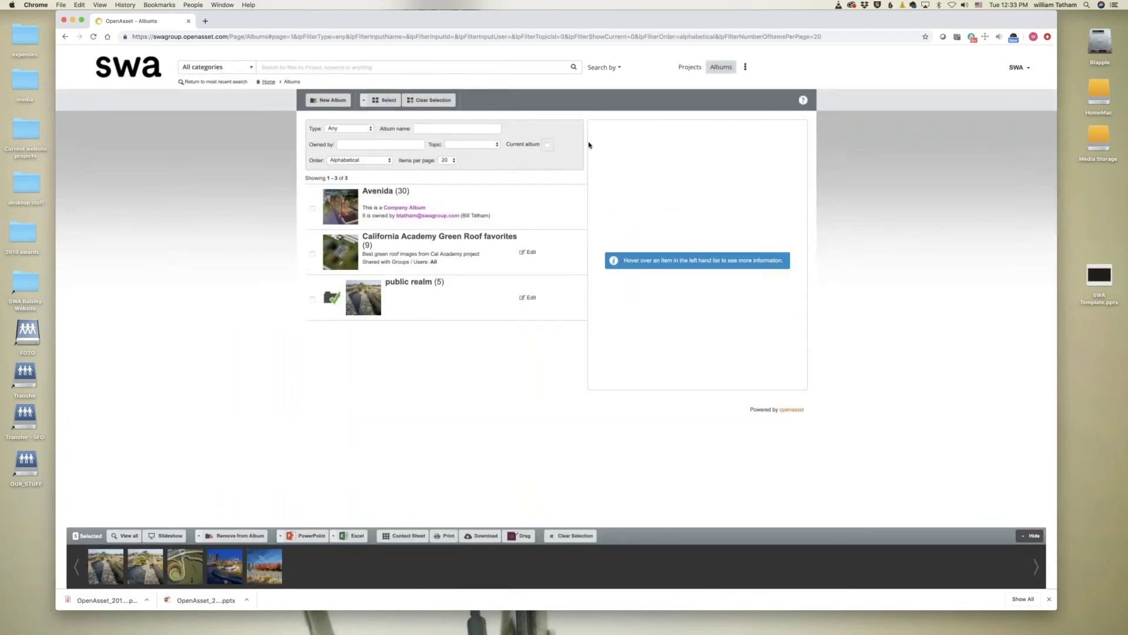
# Step: Compare the details of the Avenida, California Academy Green Roof favorites and public realm albums
pyautogui.moveTo(393, 298)
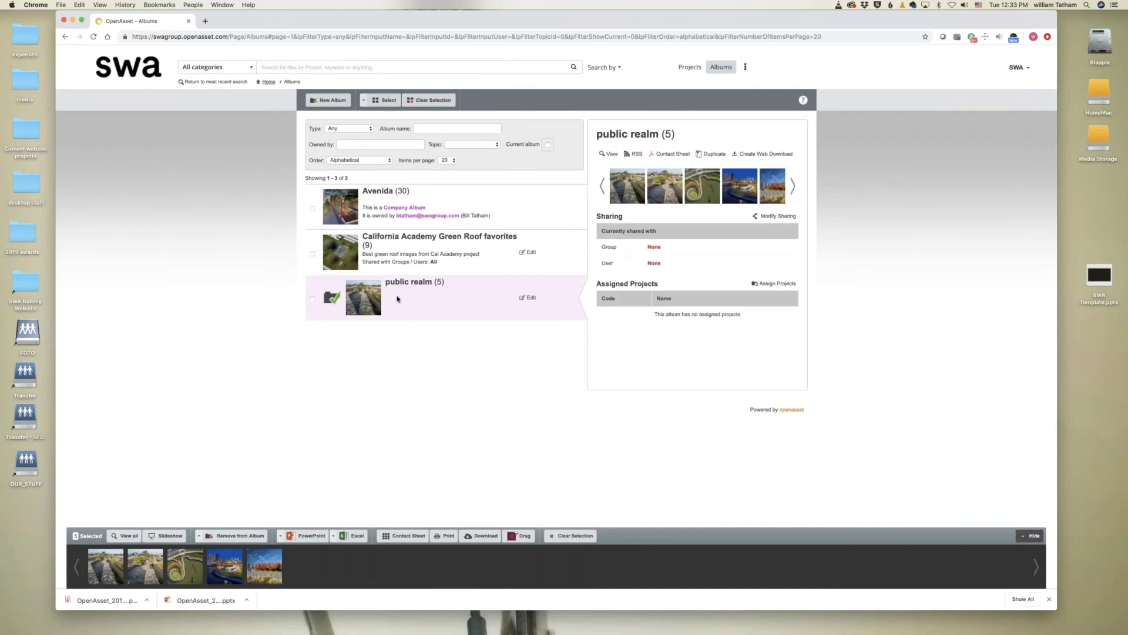
pyautogui.moveTo(390, 250)
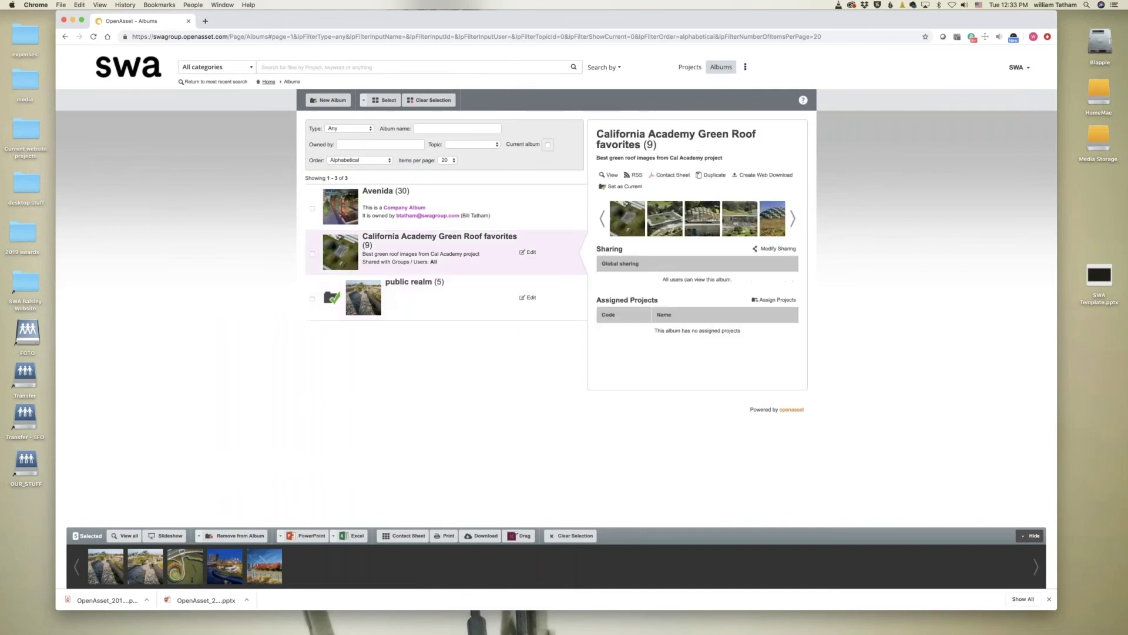
pyautogui.click(447, 203)
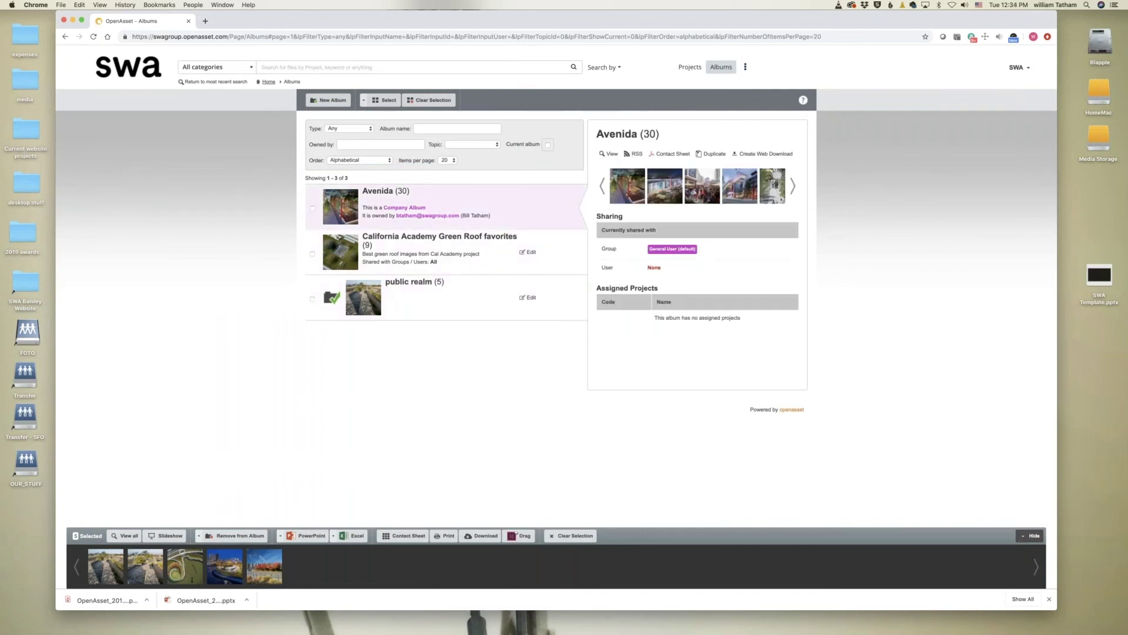
pyautogui.click(398, 245)
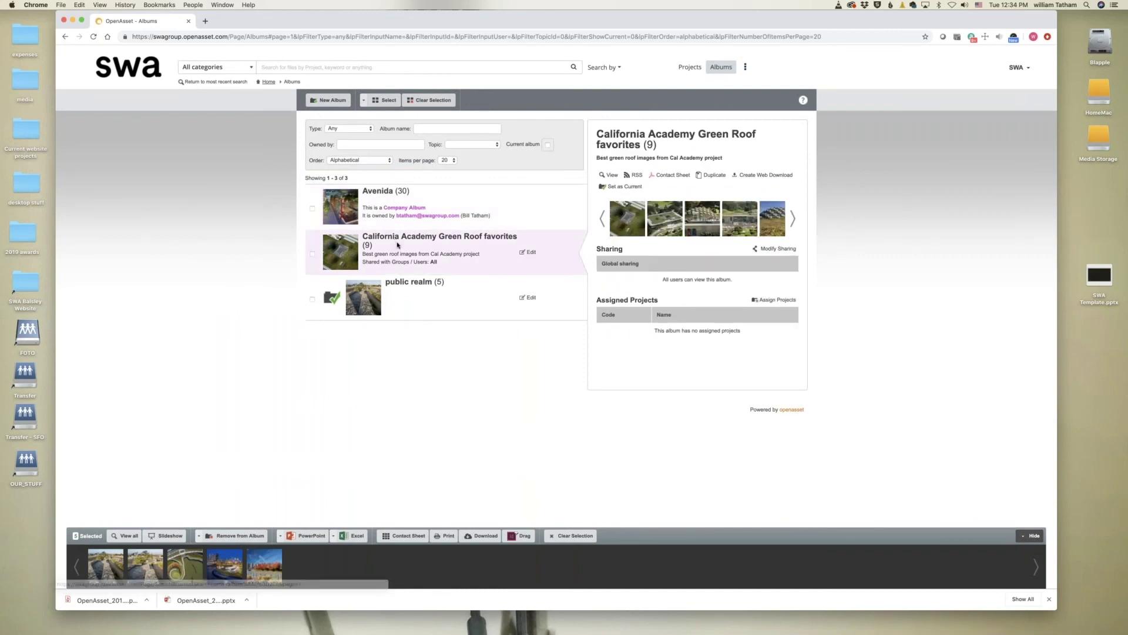
pyautogui.click(417, 292)
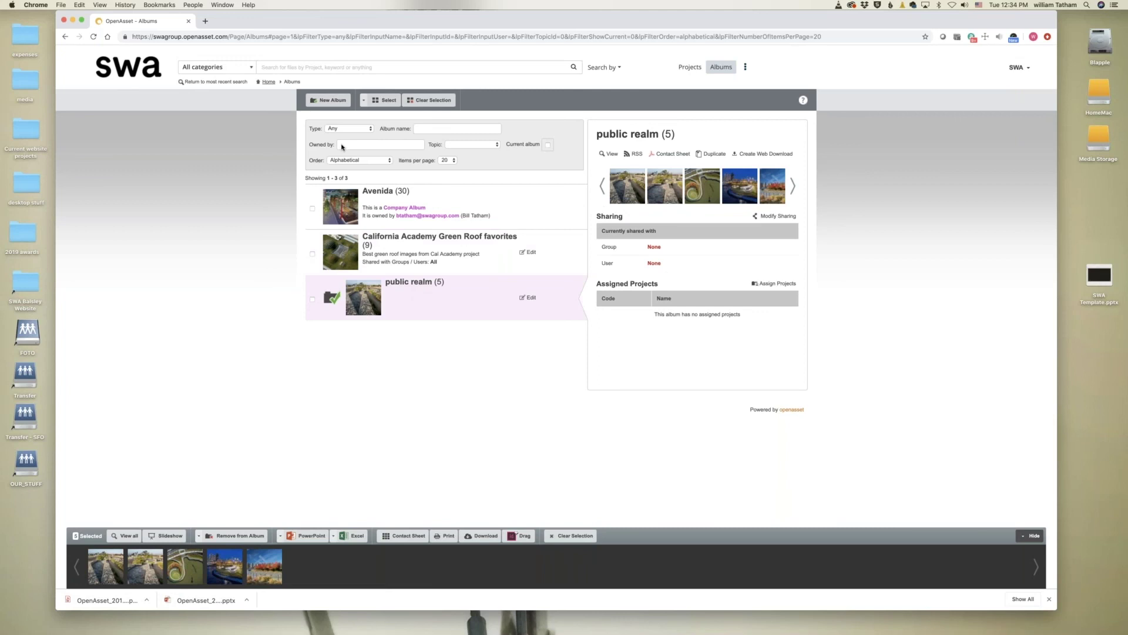
pyautogui.press('Up')
pyautogui.press('Up')
pyautogui.press('Down')
pyautogui.press('Up')
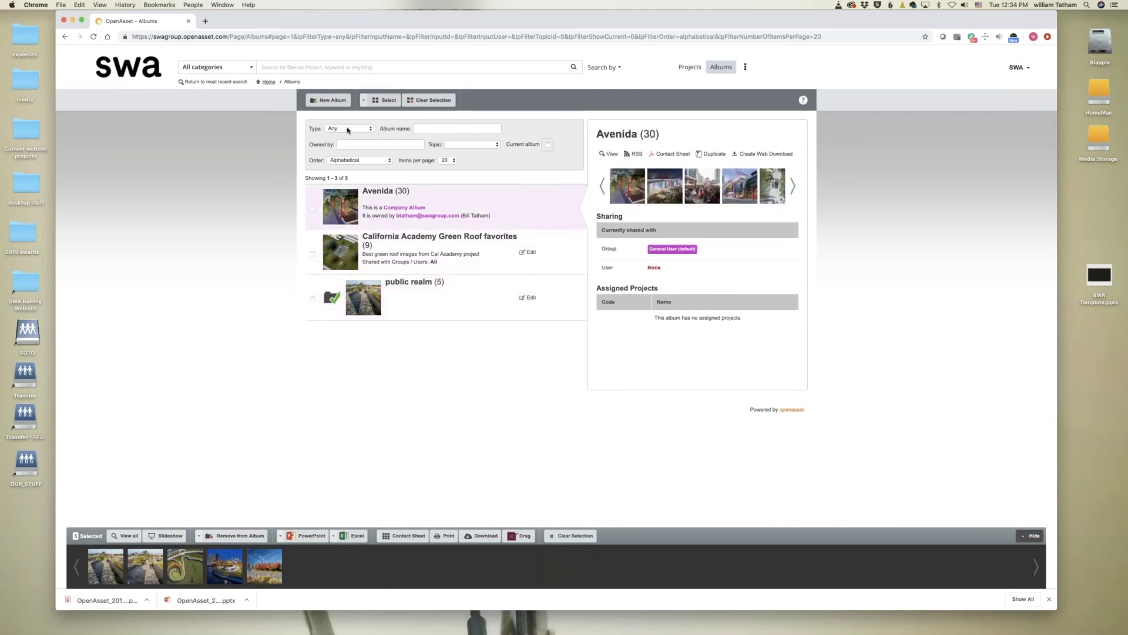
# Step: Filter the albums list to show only albums owned by me
pyautogui.click(347, 129)
pyautogui.click(347, 136)
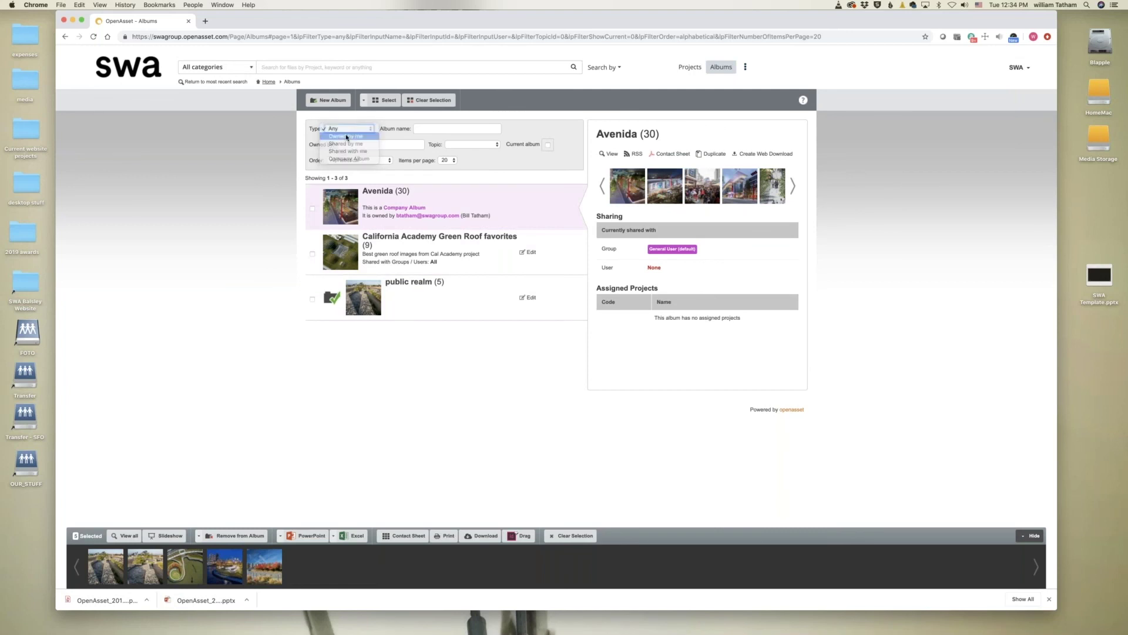
pyautogui.moveTo(427, 235)
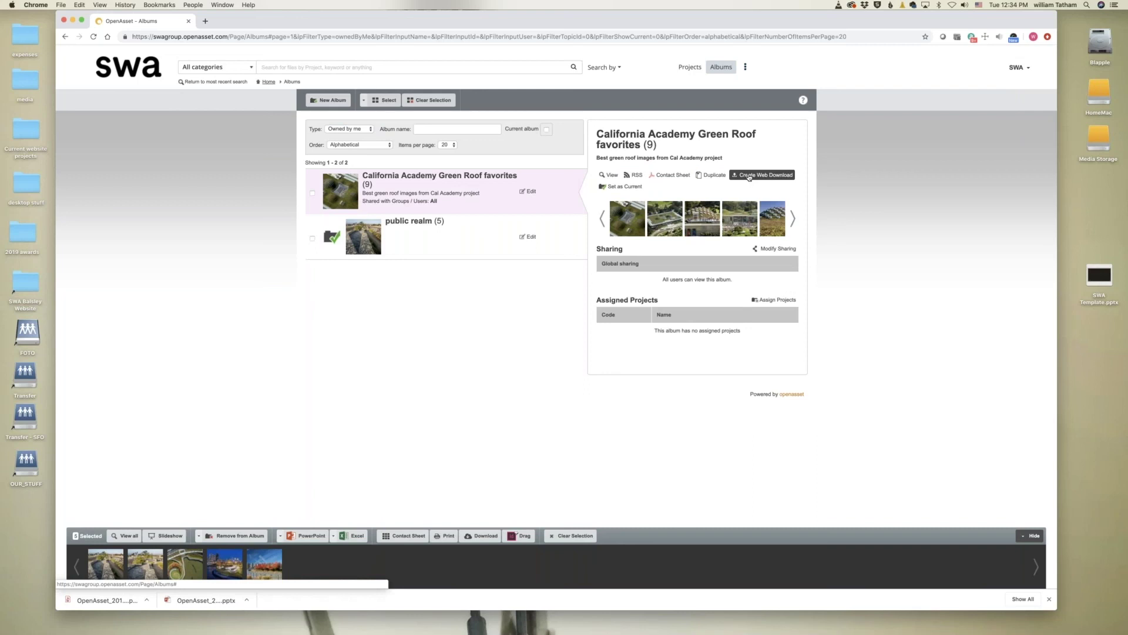
# Step: Create an Email-size web download of the 9 California Academy Green Roof favorites photos
pyautogui.click(762, 175)
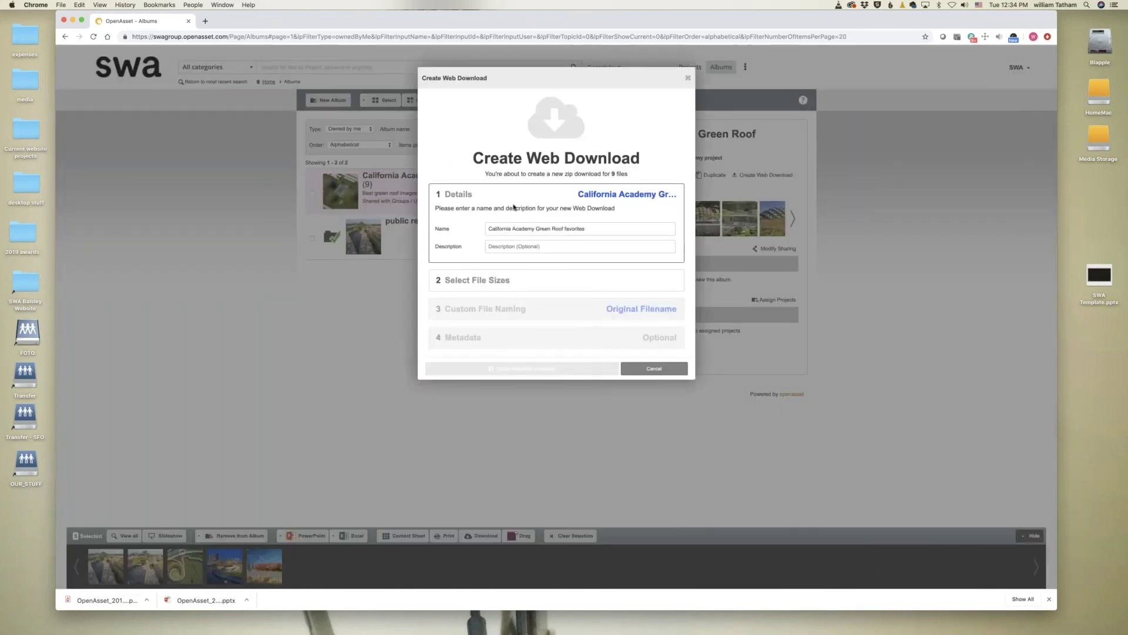
pyautogui.moveTo(599, 228); pyautogui.dragTo(463, 230)
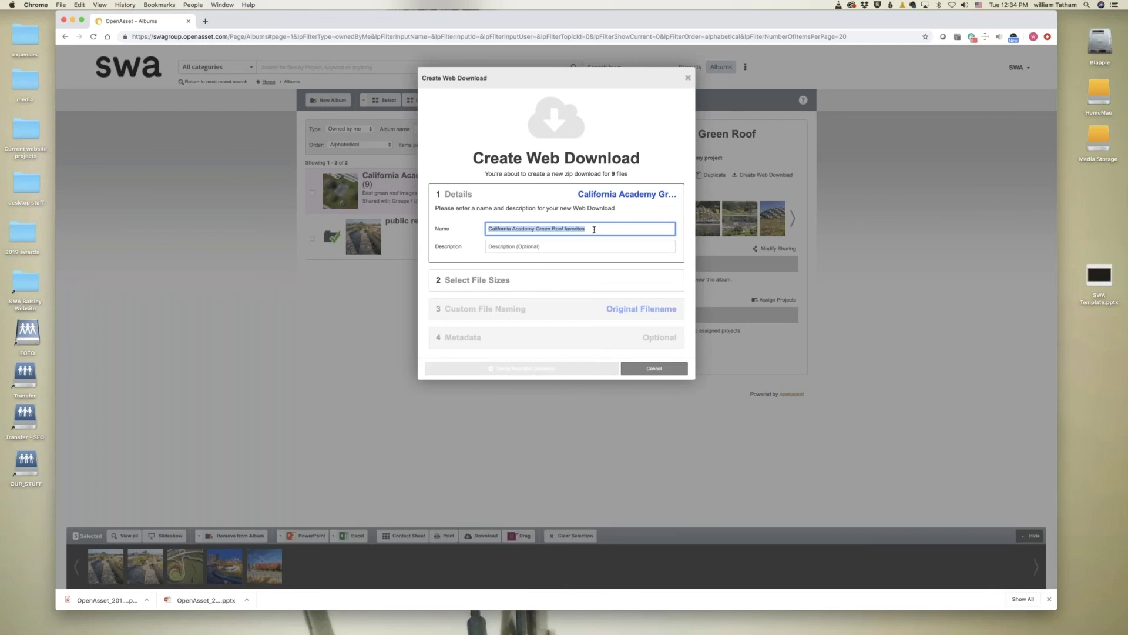
pyautogui.click(456, 284)
pyautogui.click(441, 270)
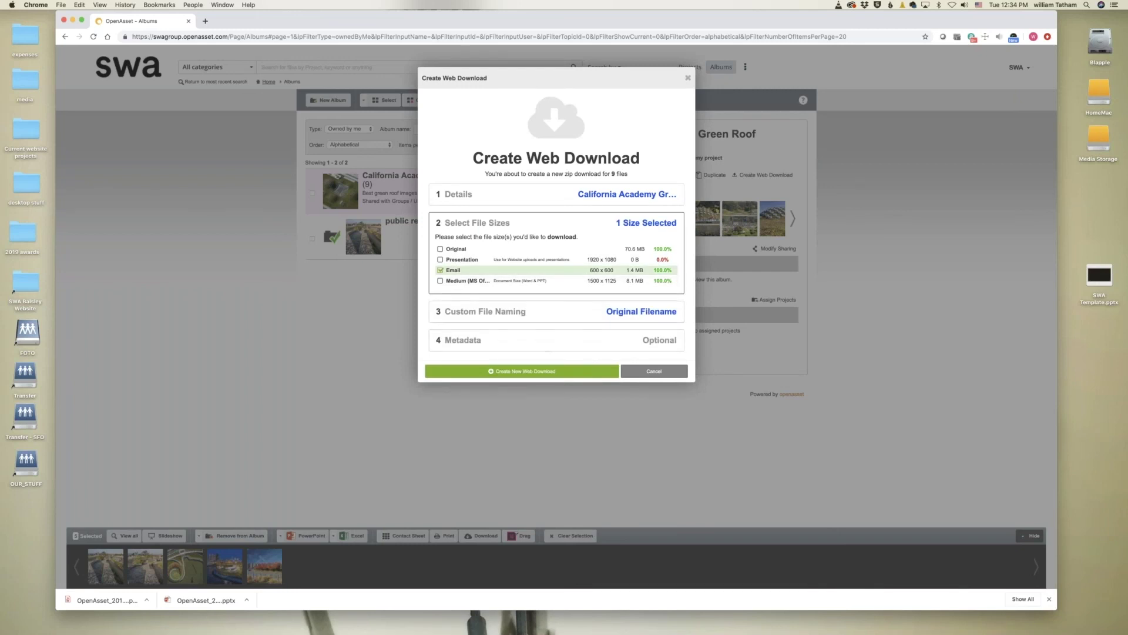
pyautogui.click(540, 375)
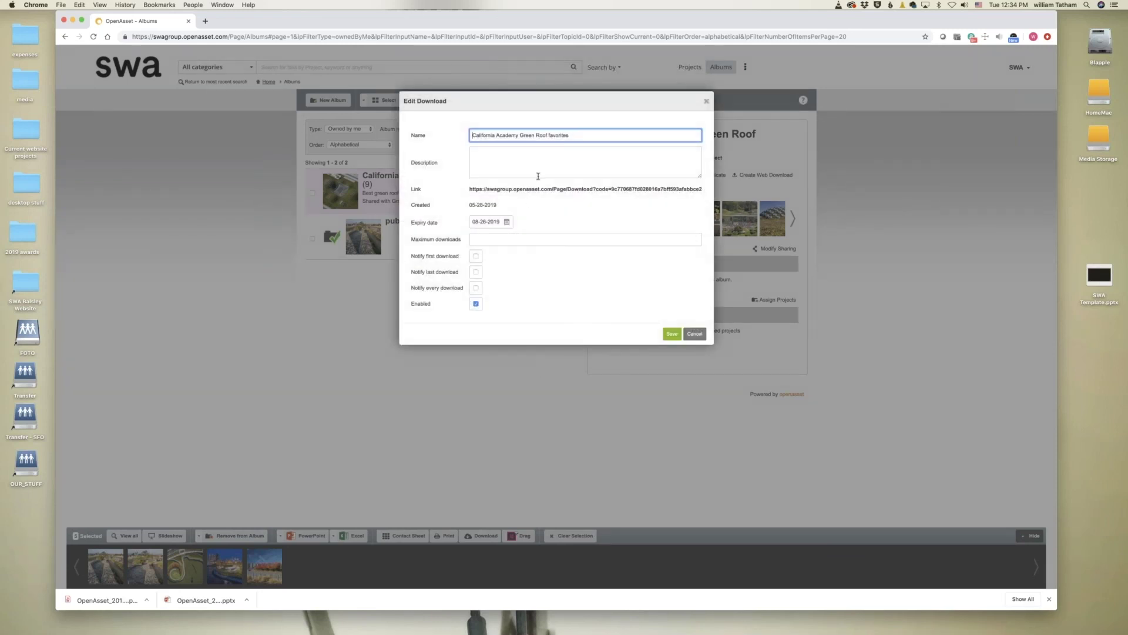
# Step: Copy the California Academy web download's link address and save the download settings
pyautogui.click(512, 161)
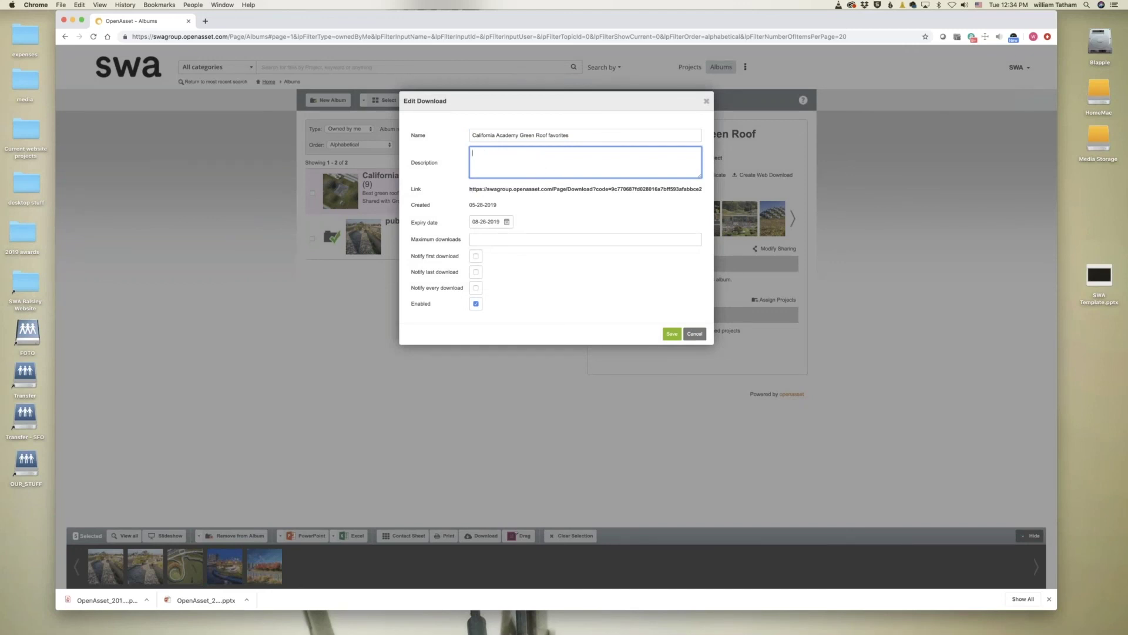
pyautogui.rightClick(472, 188)
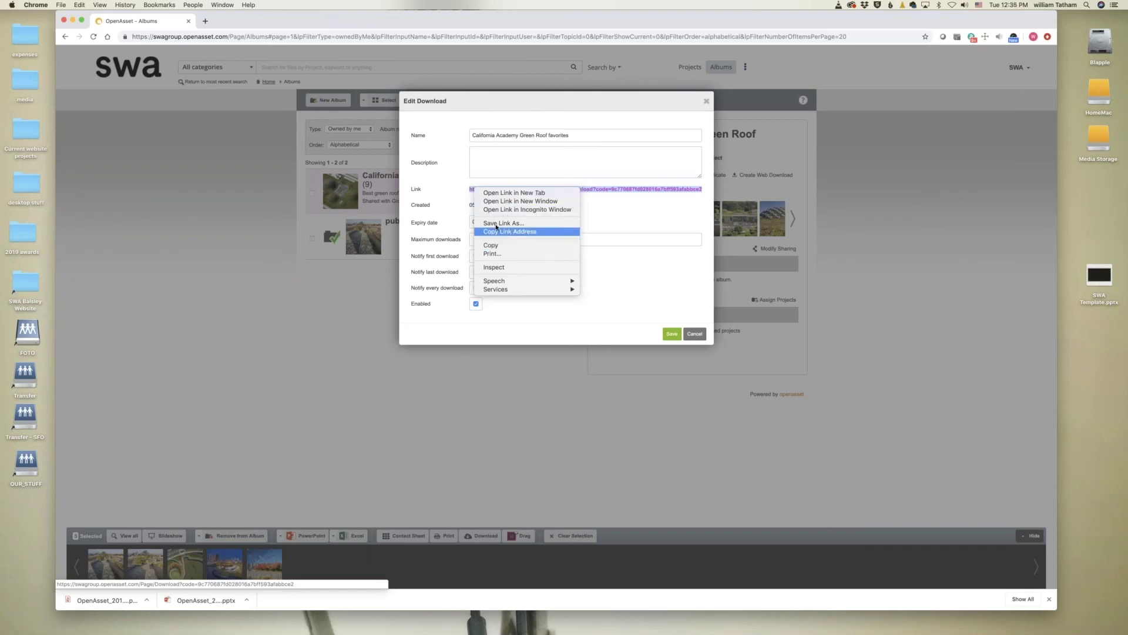
pyautogui.click(493, 246)
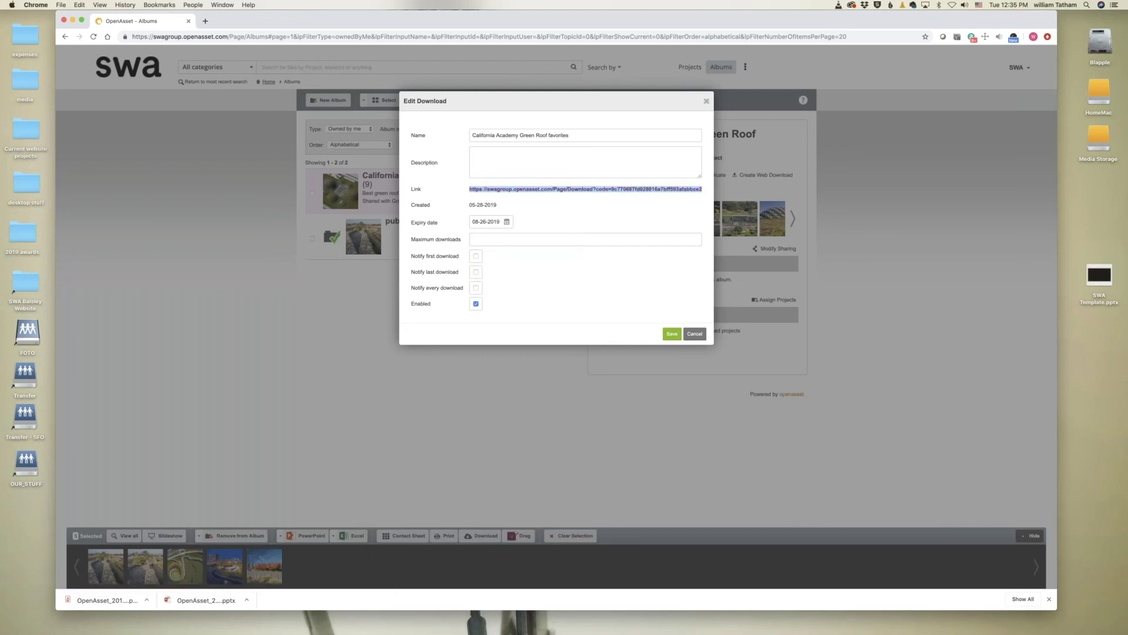
pyautogui.click(671, 336)
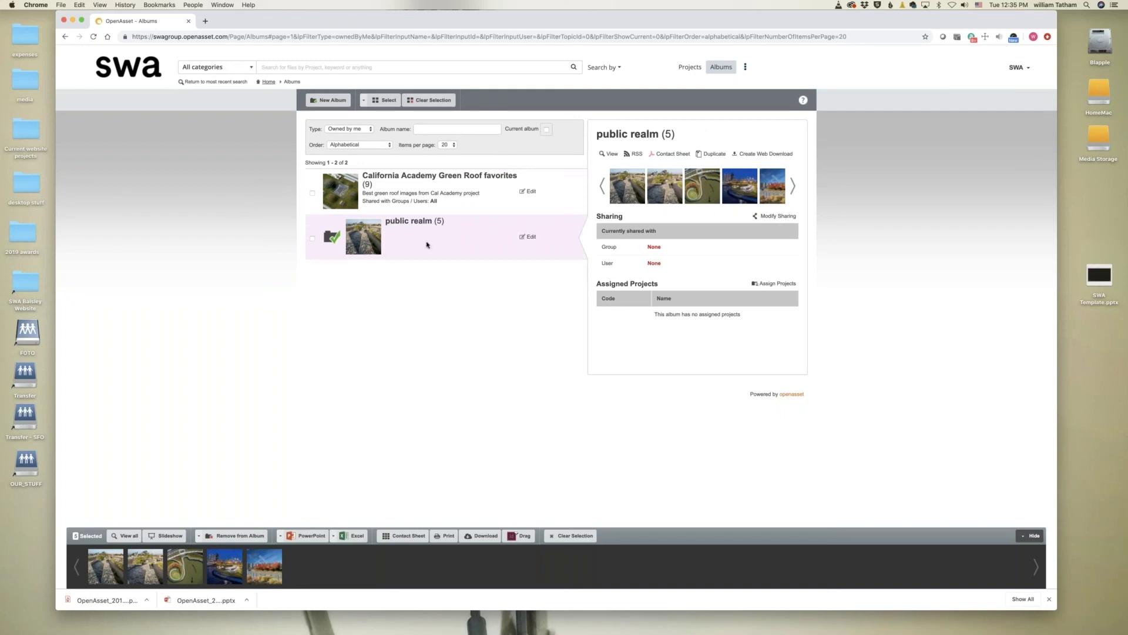
pyautogui.click(562, 205)
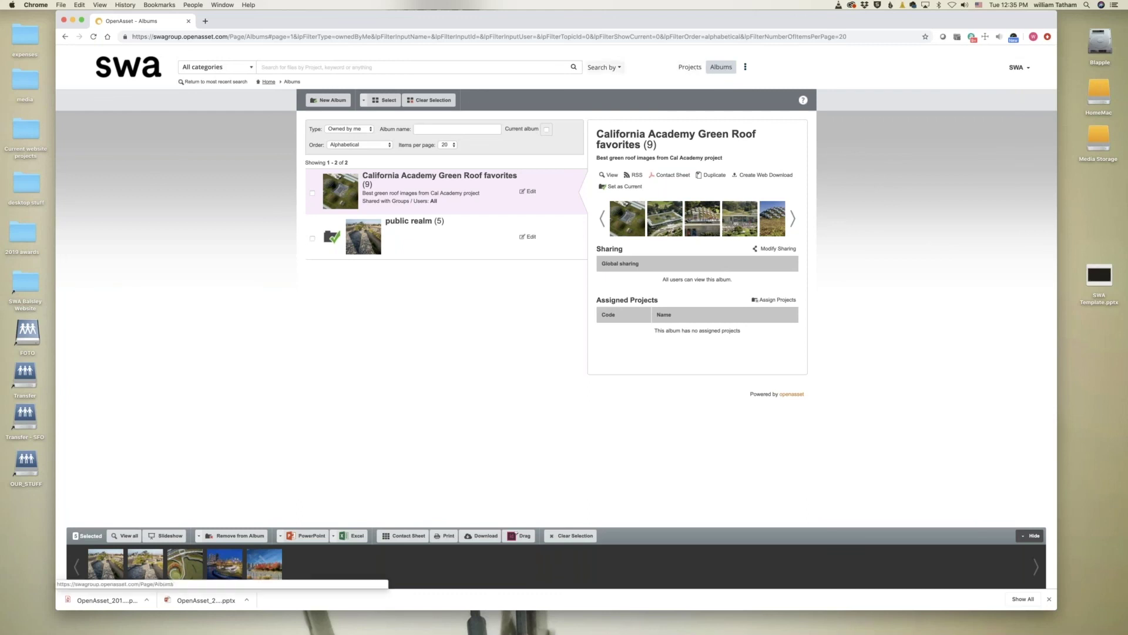
# Step: Return to the 'public realm' search results listing 2143 files with the Hunters Point photos selected
pyautogui.click(228, 82)
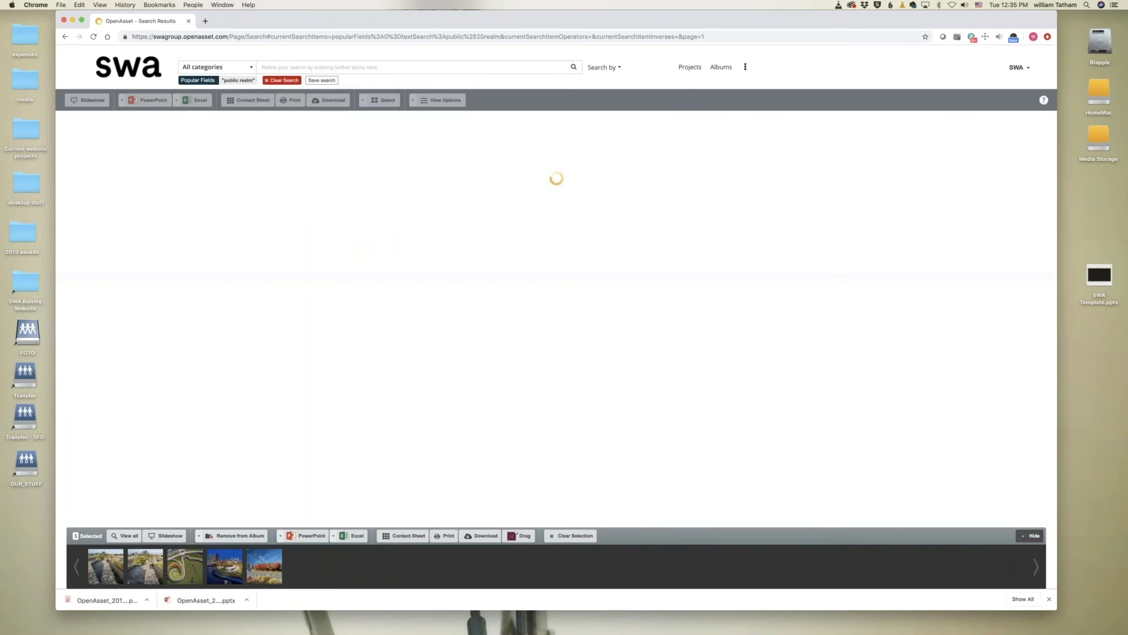
pyautogui.moveTo(106, 570)
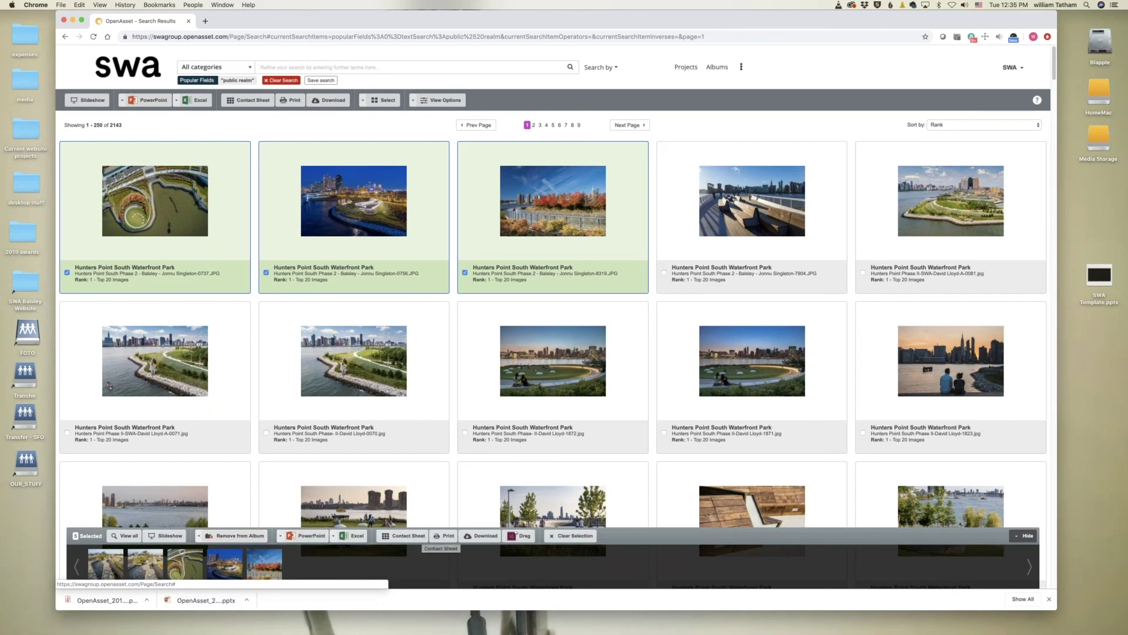
# Step: Download the five selected photos at Original size as a 77.22 MB zip
pyautogui.click(471, 537)
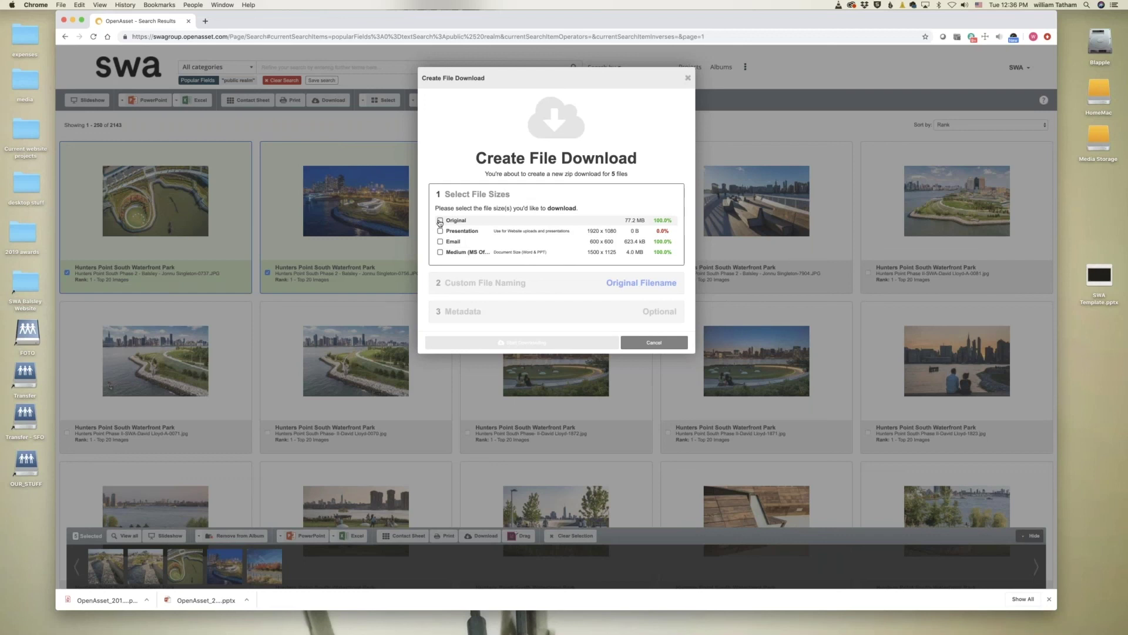
pyautogui.click(440, 222)
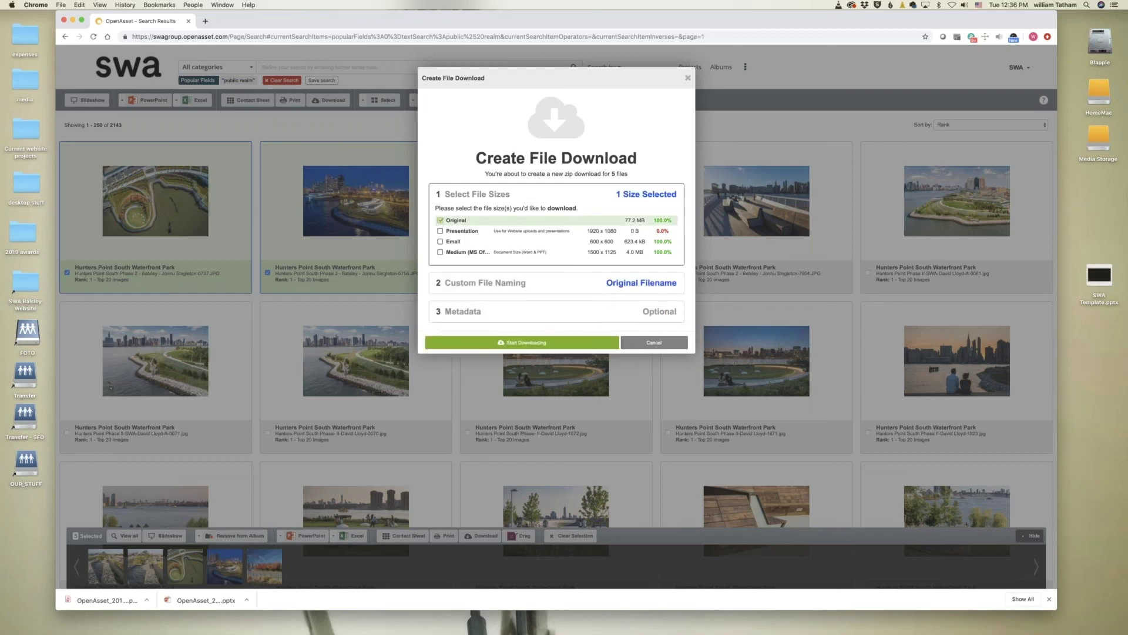
pyautogui.click(525, 343)
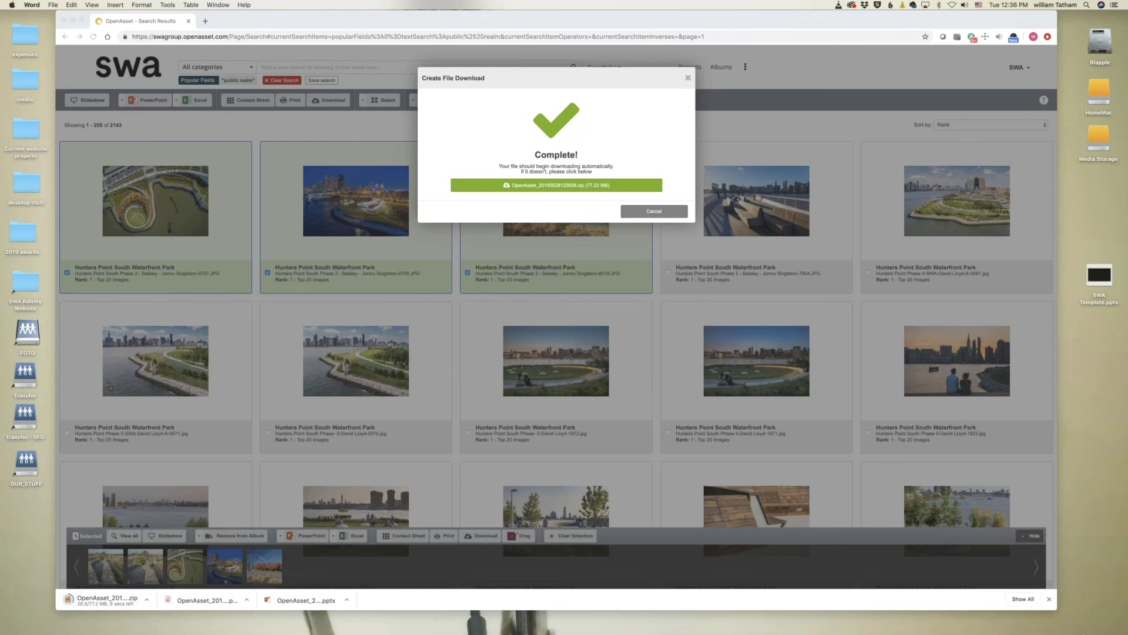
pyautogui.click(1069, 618)
pyautogui.click(688, 79)
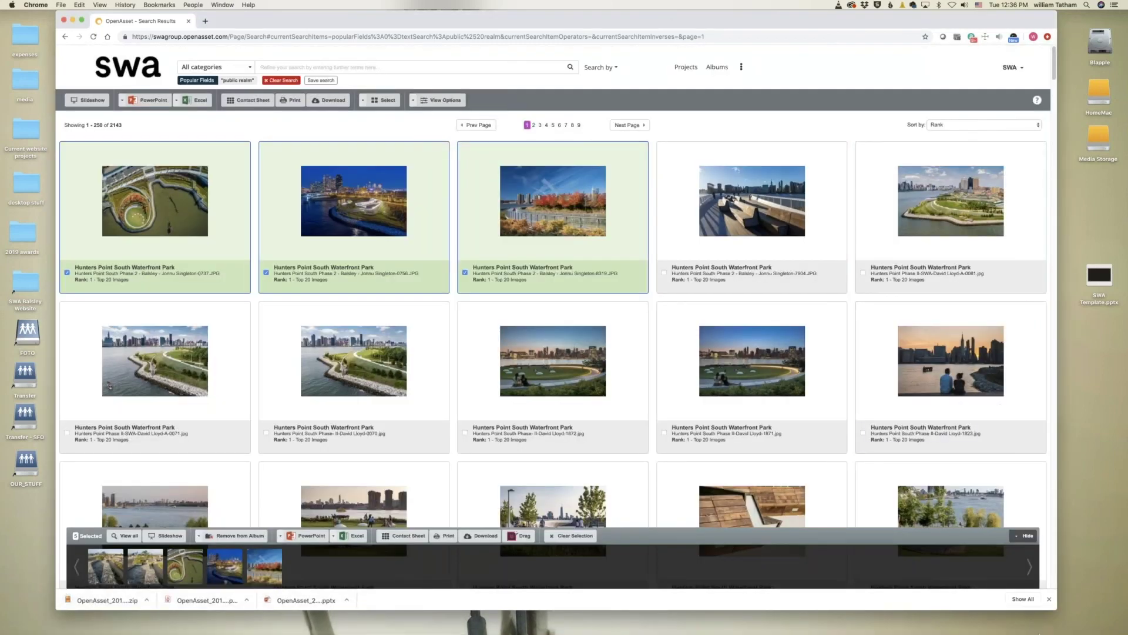
pyautogui.click(1037, 614)
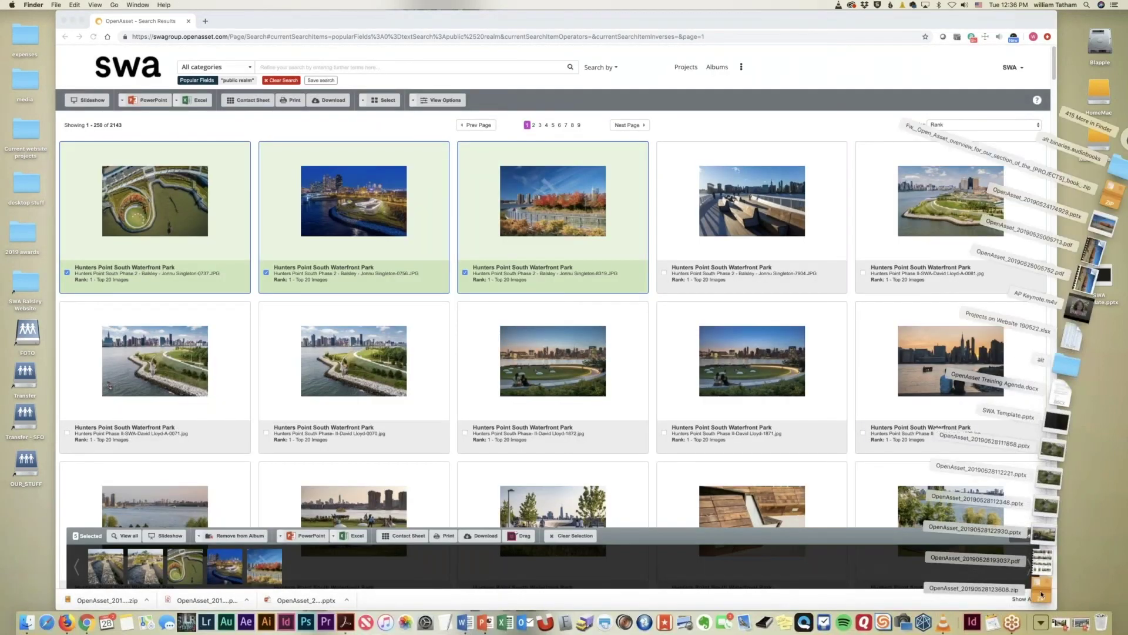
pyautogui.click(1036, 614)
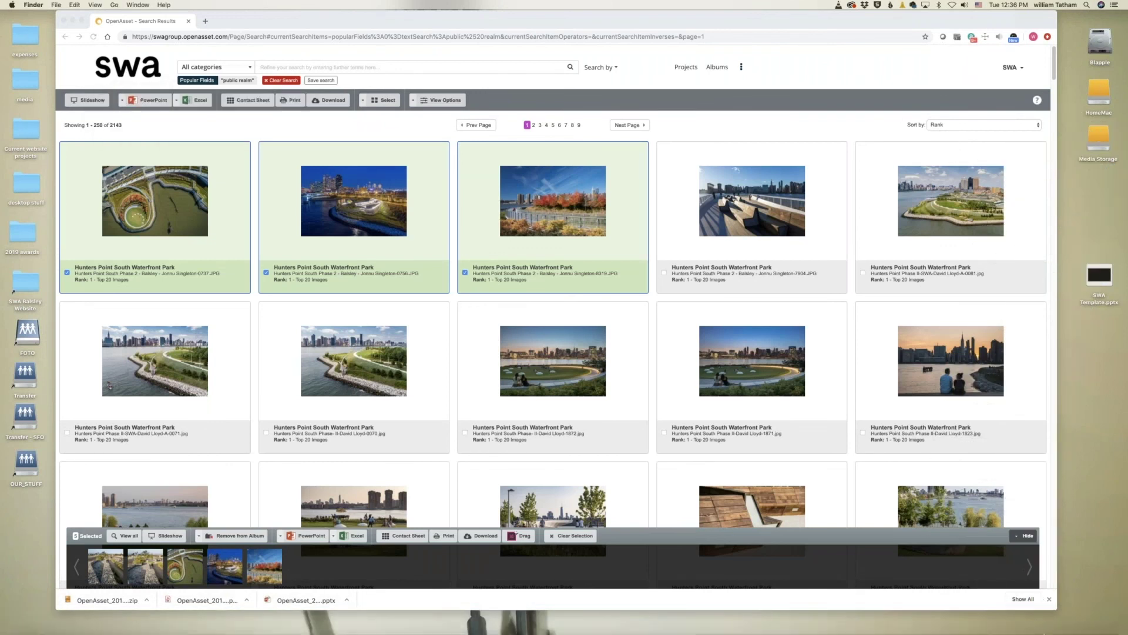
pyautogui.click(1041, 621)
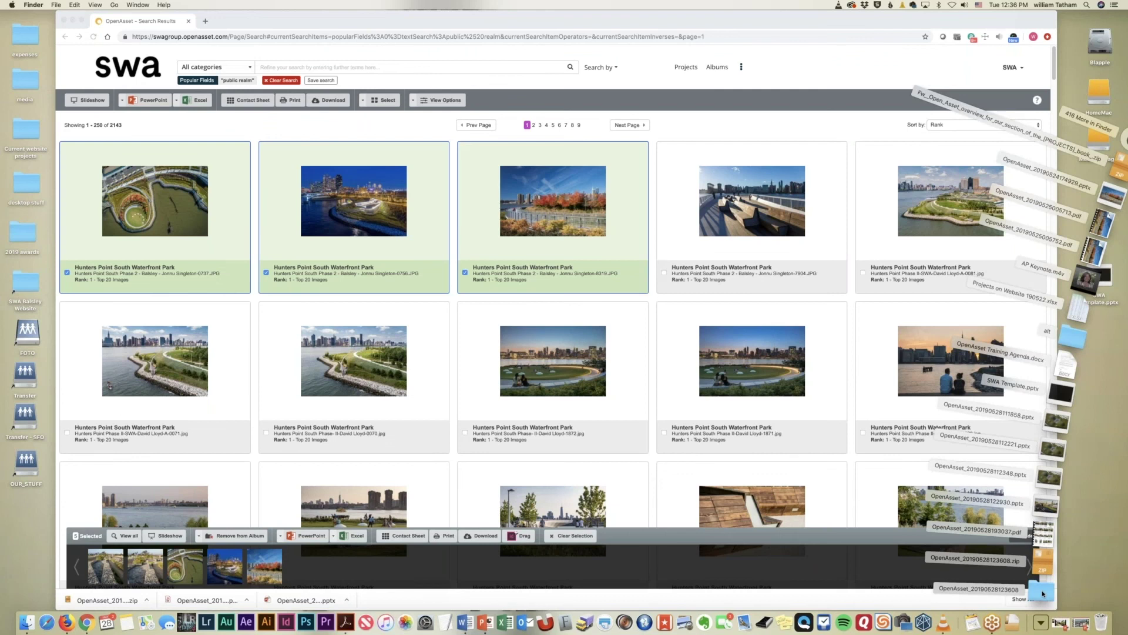
pyautogui.click(1042, 591)
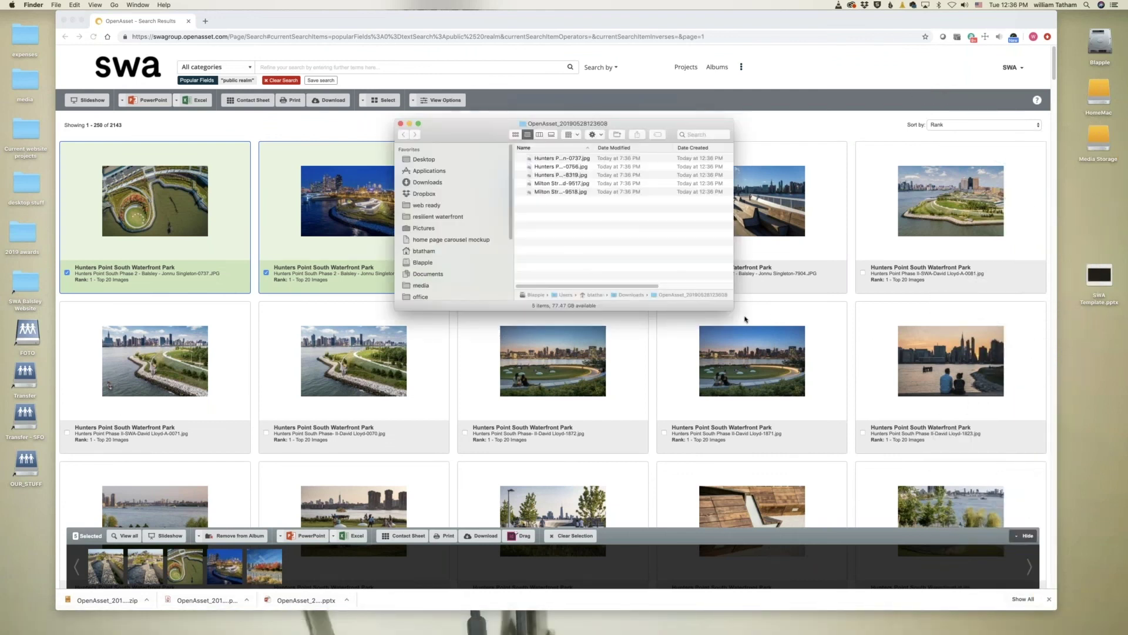
pyautogui.moveTo(731, 311); pyautogui.dragTo(891, 419)
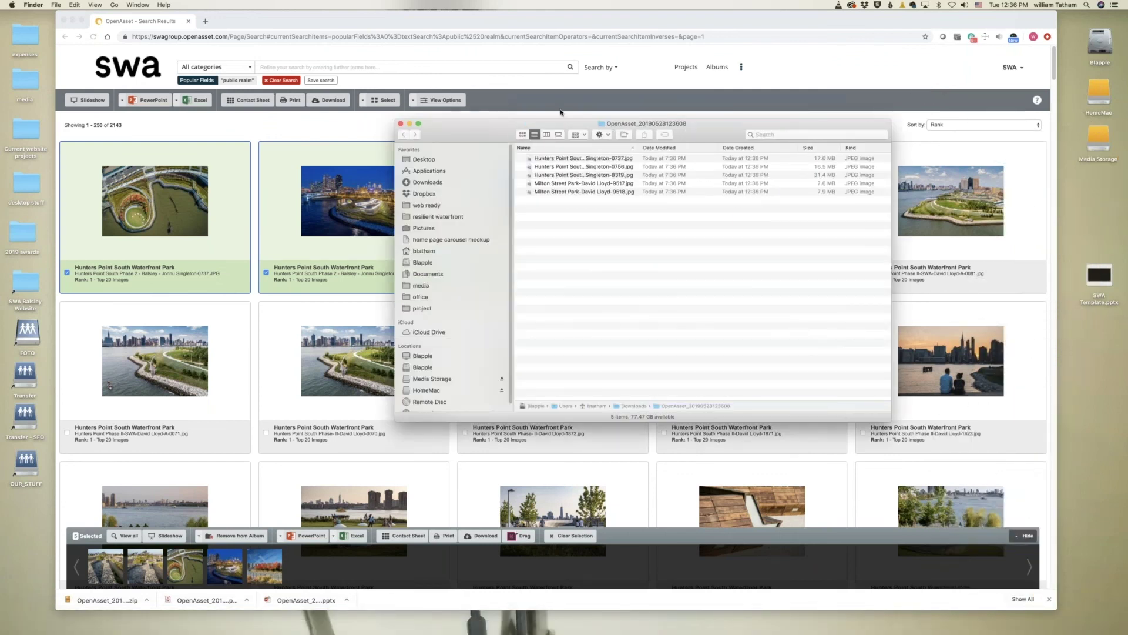
pyautogui.click(522, 135)
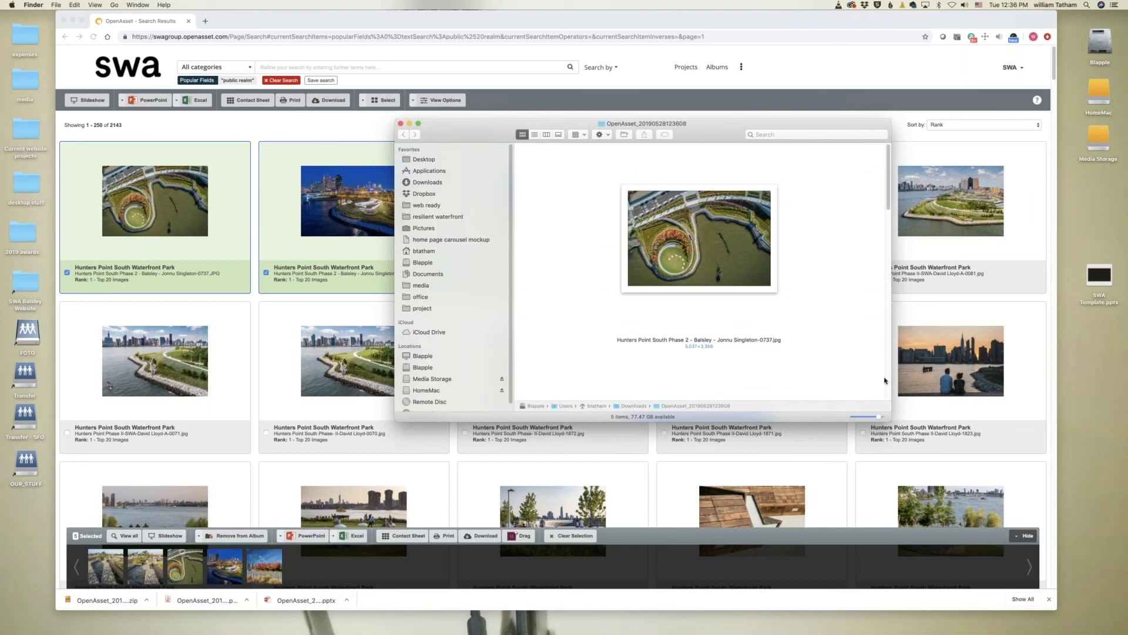
pyautogui.moveTo(888, 204); pyautogui.dragTo(889, 347)
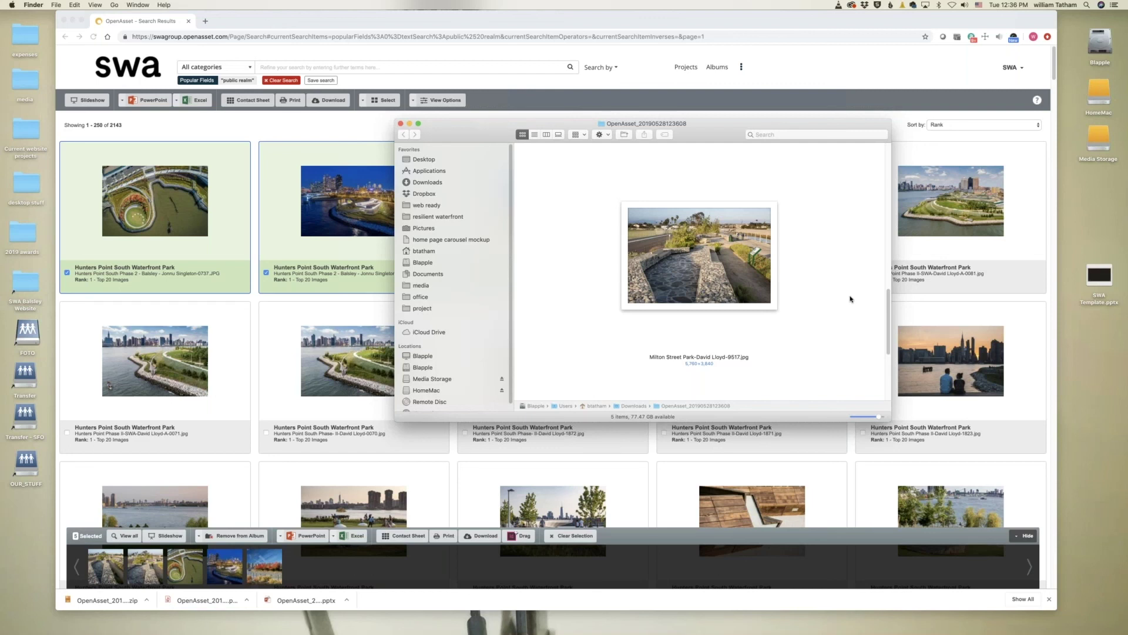
pyautogui.click(401, 124)
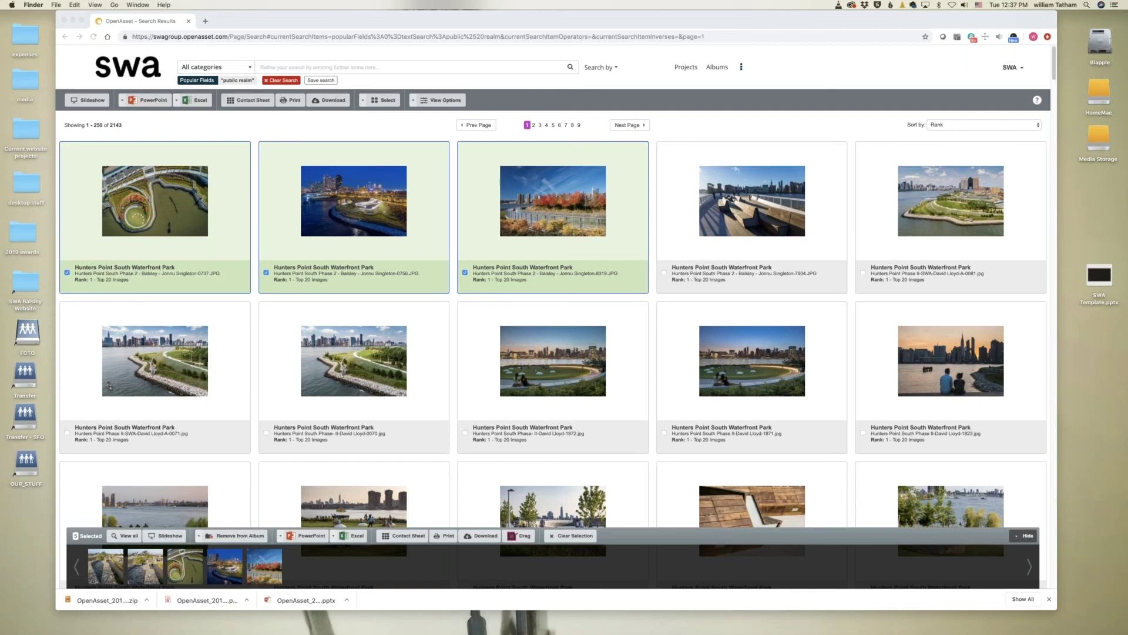
# Step: Bring the browser back to OpenAsset and go to the Albums list
pyautogui.click(711, 27)
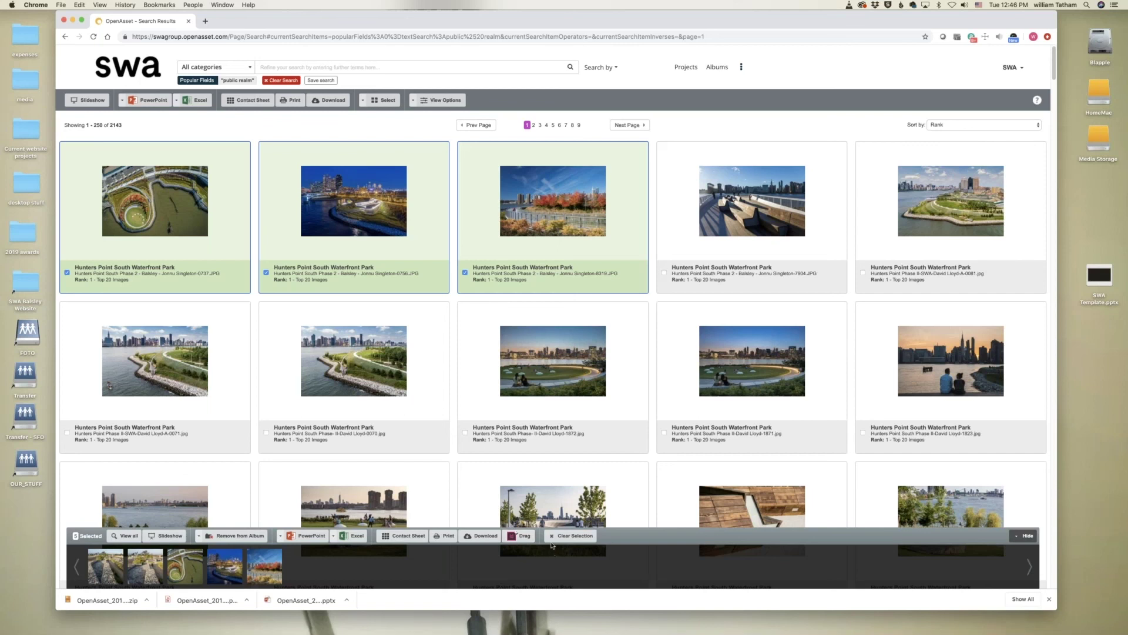
pyautogui.moveTo(608, 412)
pyautogui.click(714, 71)
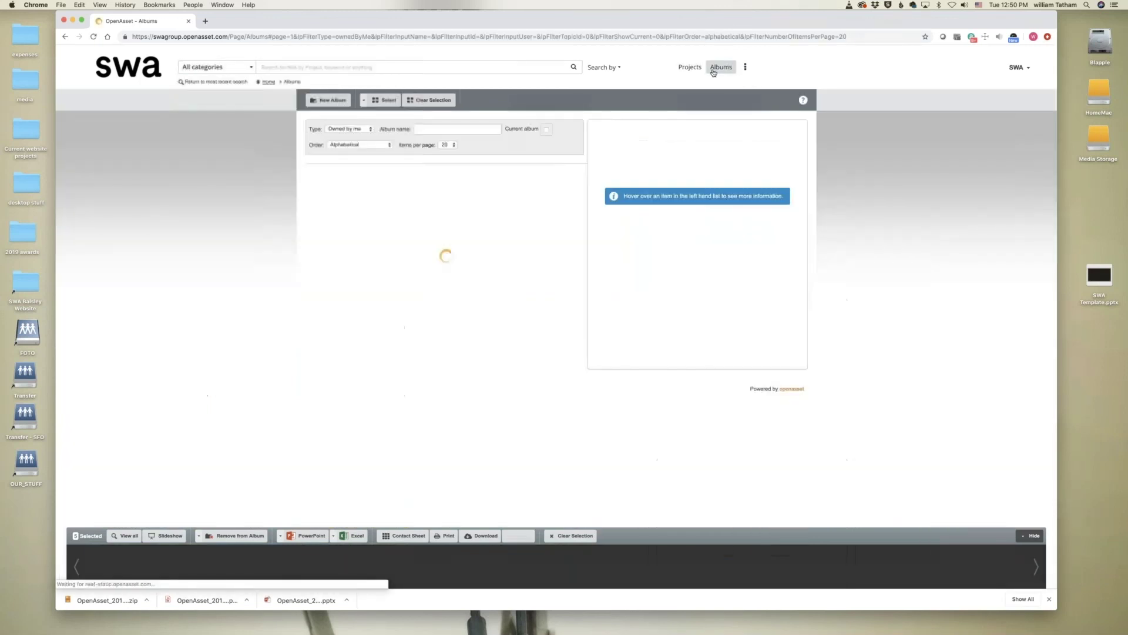
# Step: List albums of Any type and show the public realm album's details, shared with nobody
pyautogui.click(355, 127)
pyautogui.click(352, 121)
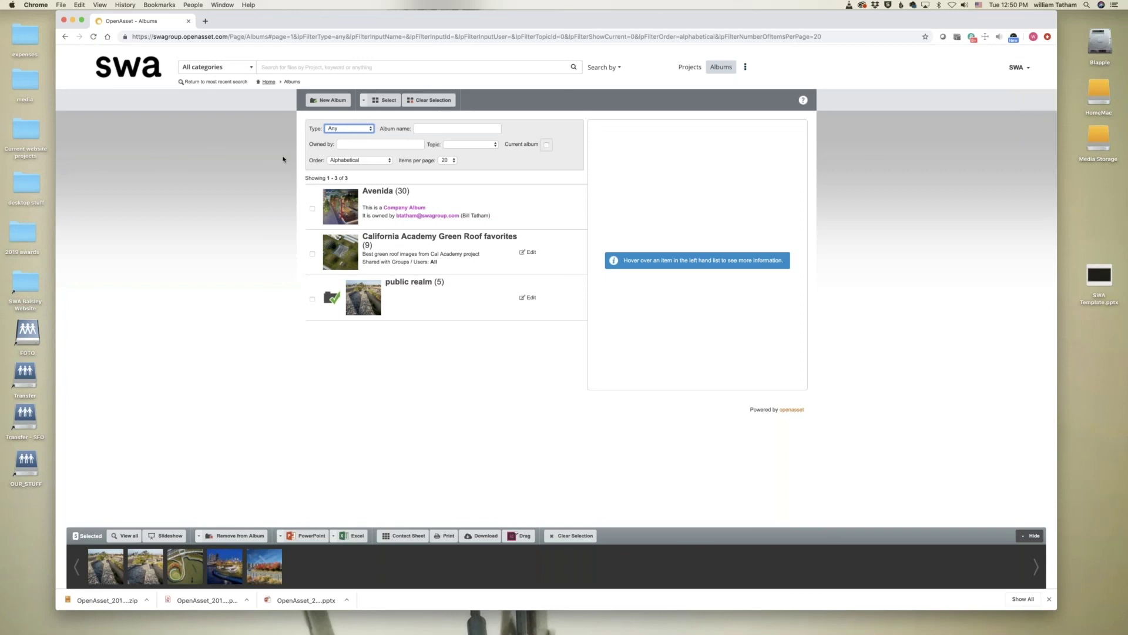
pyautogui.click(403, 284)
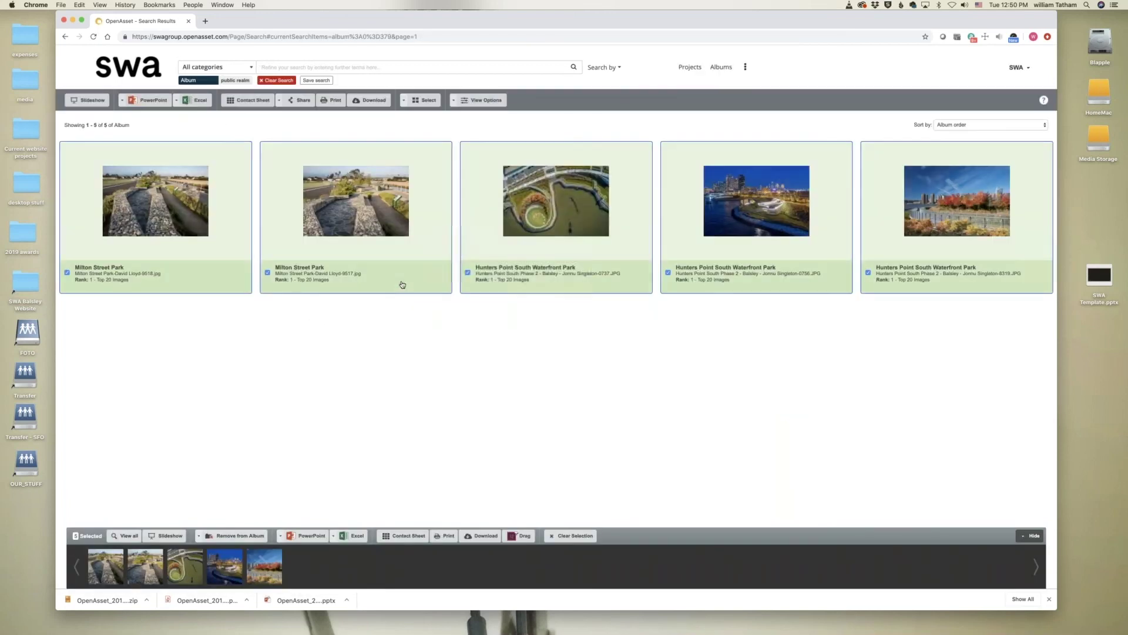
pyautogui.click(723, 69)
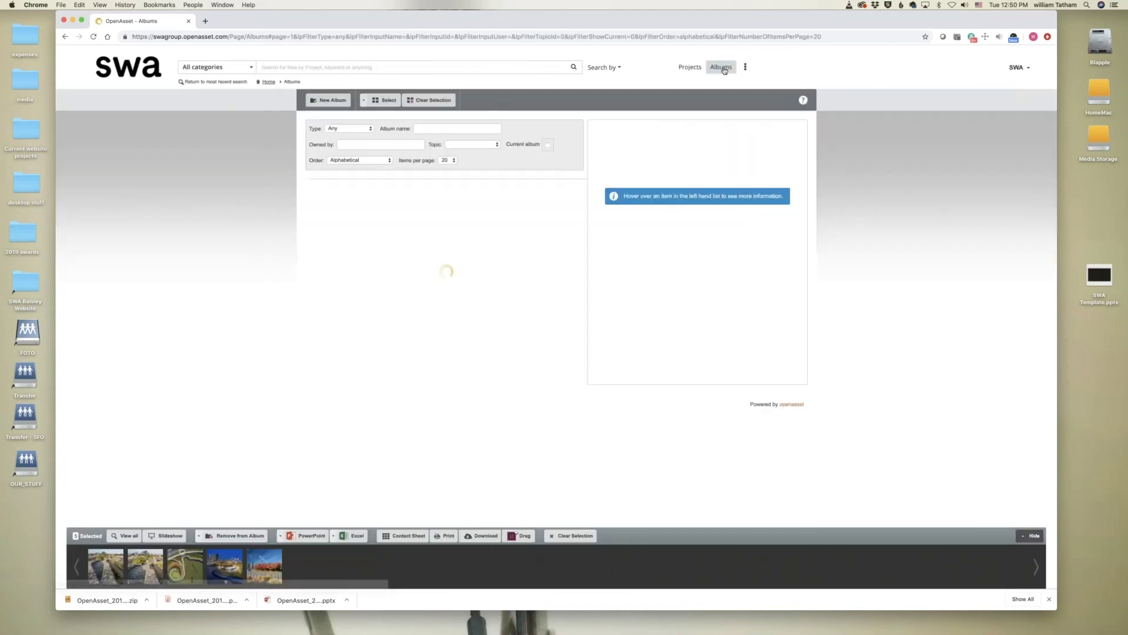
pyautogui.moveTo(549, 302)
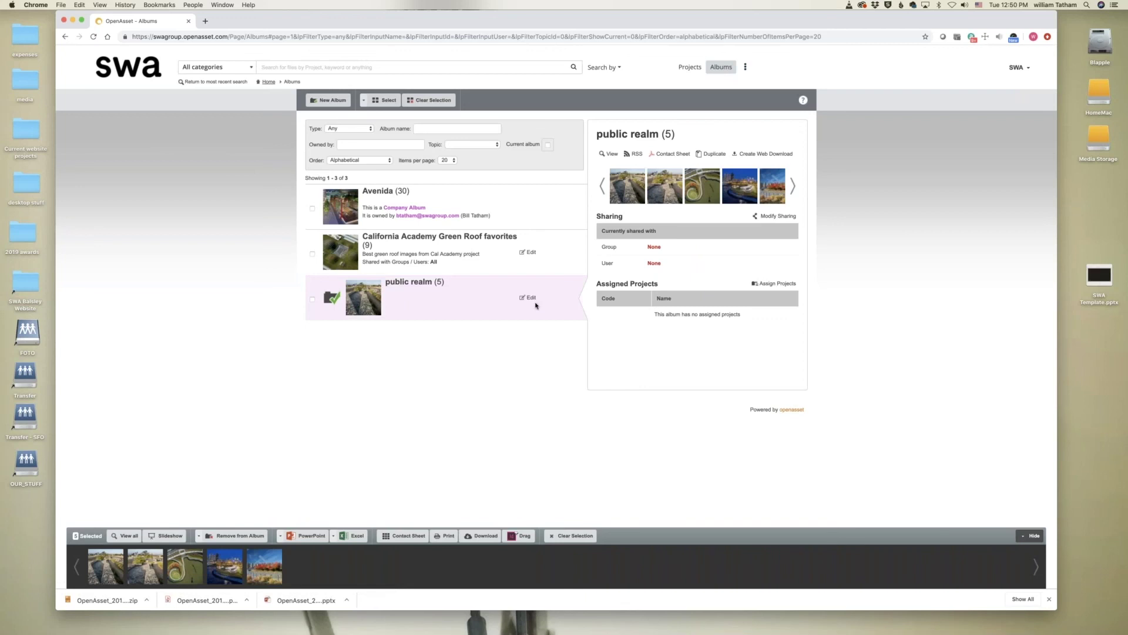
# Step: Share the public realm album so every user can view it
pyautogui.click(765, 219)
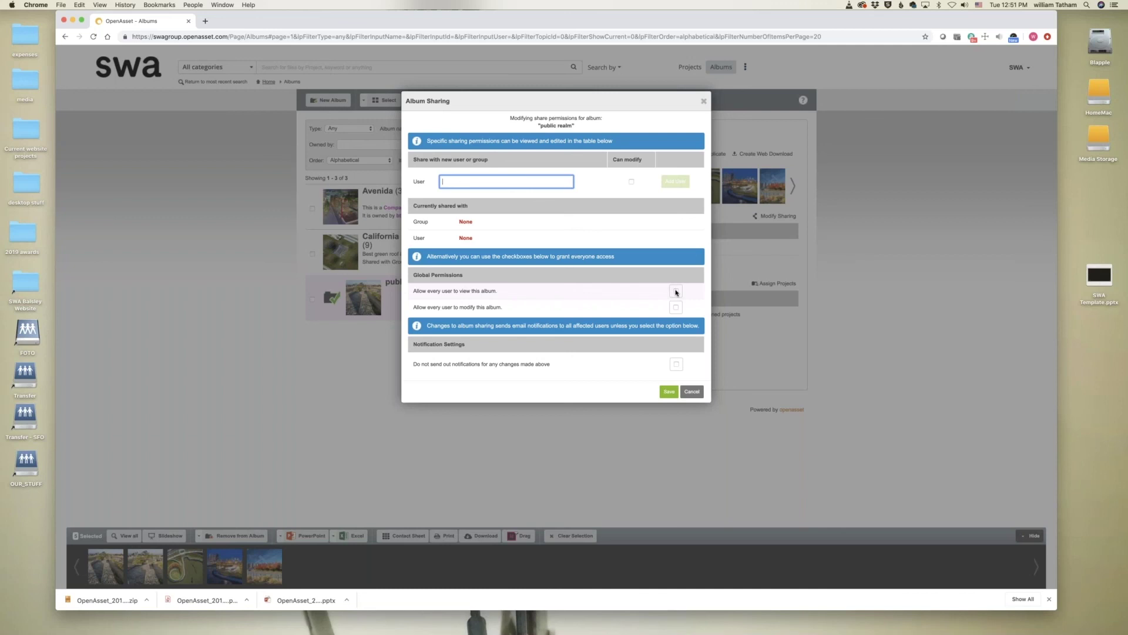
pyautogui.click(676, 291)
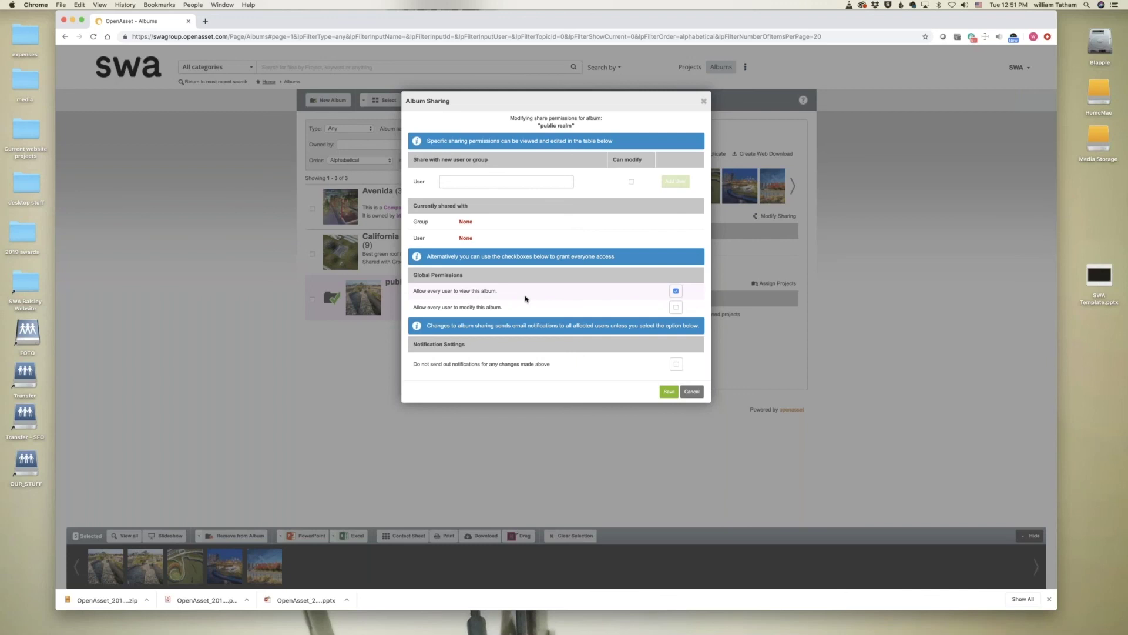
pyautogui.click(671, 392)
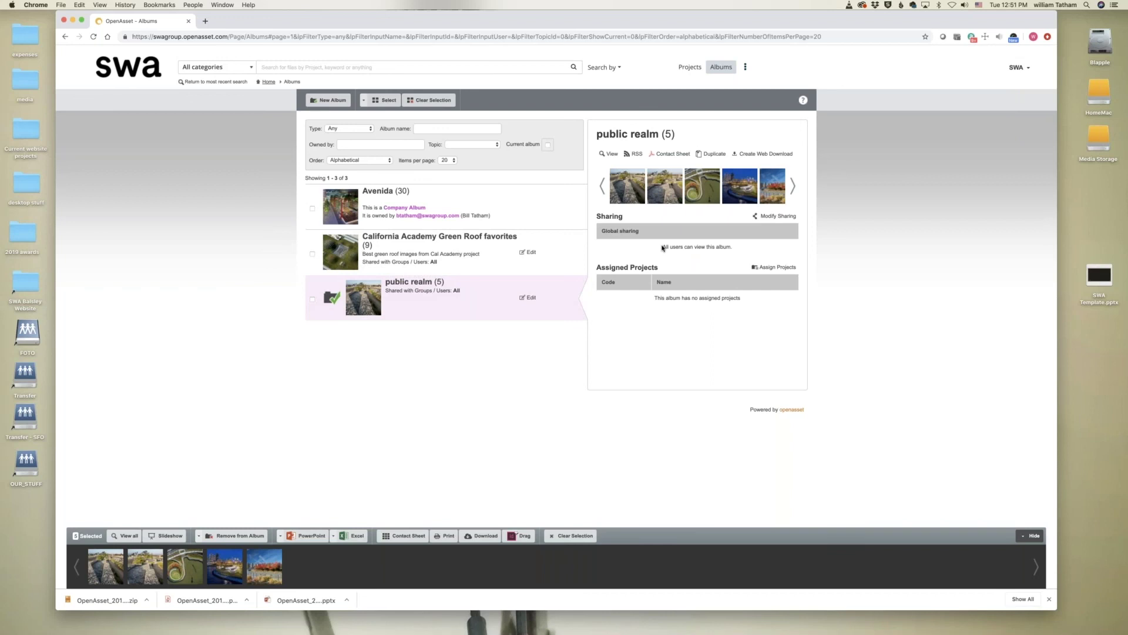
pyautogui.moveTo(662, 247); pyautogui.dragTo(732, 247)
# Step: Clear the album search and deselect the three Hunters Point photos
pyautogui.click(221, 82)
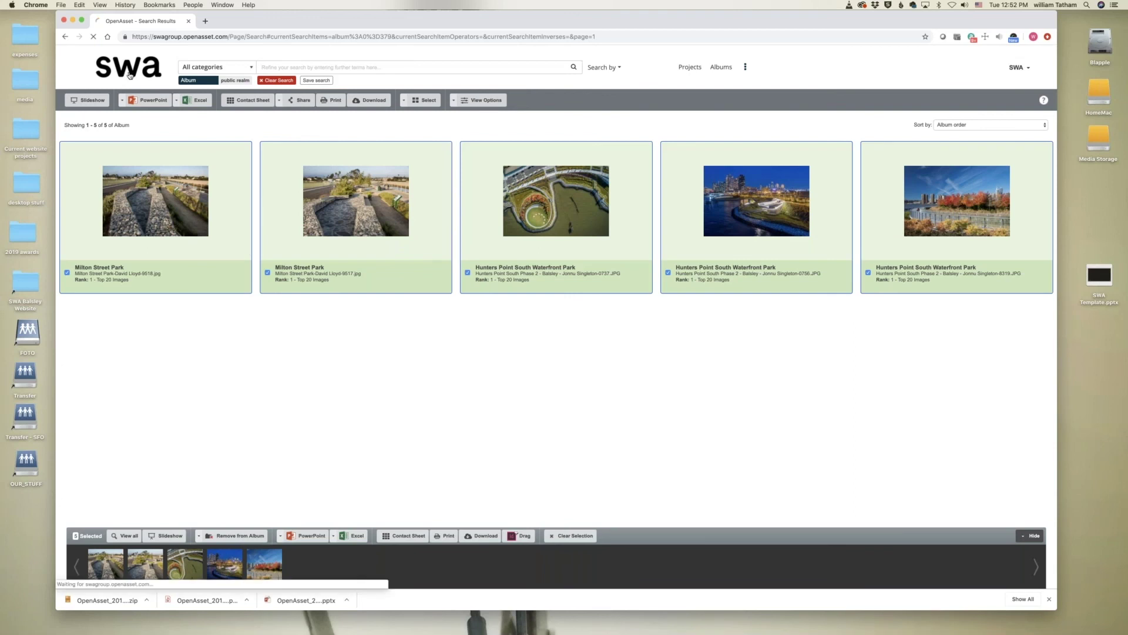
pyautogui.click(263, 80)
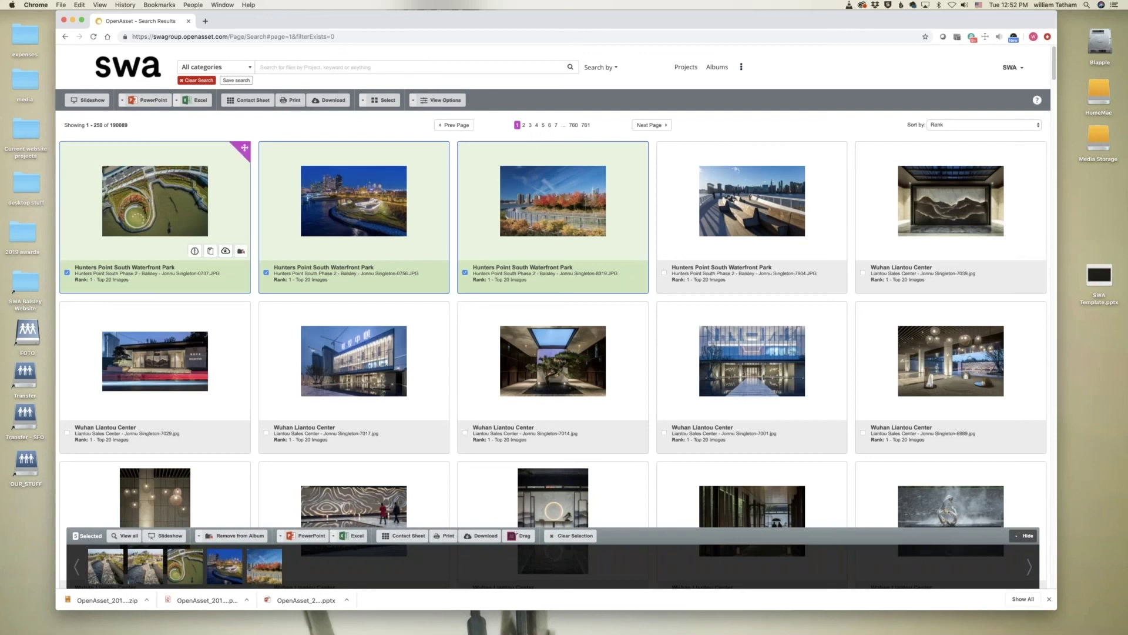
pyautogui.click(67, 274)
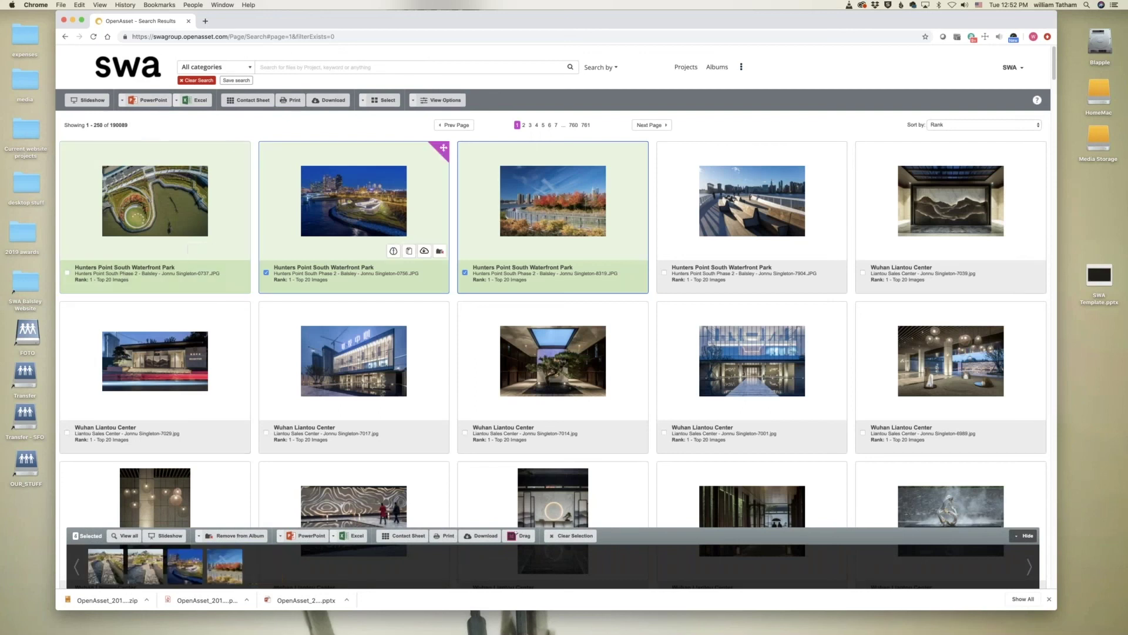
pyautogui.click(266, 273)
pyautogui.click(465, 272)
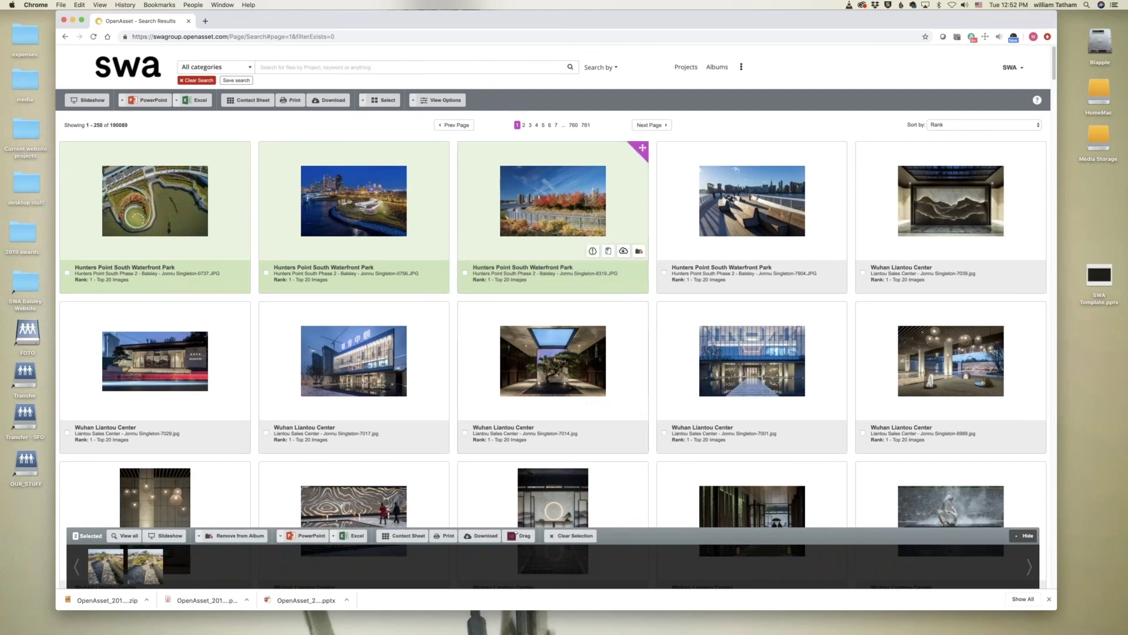
# Step: Search 'hunters' and filter to the Hunters Point South Waterfront Park (ARUNY701) project
pyautogui.click(518, 69)
pyautogui.write('hunters')
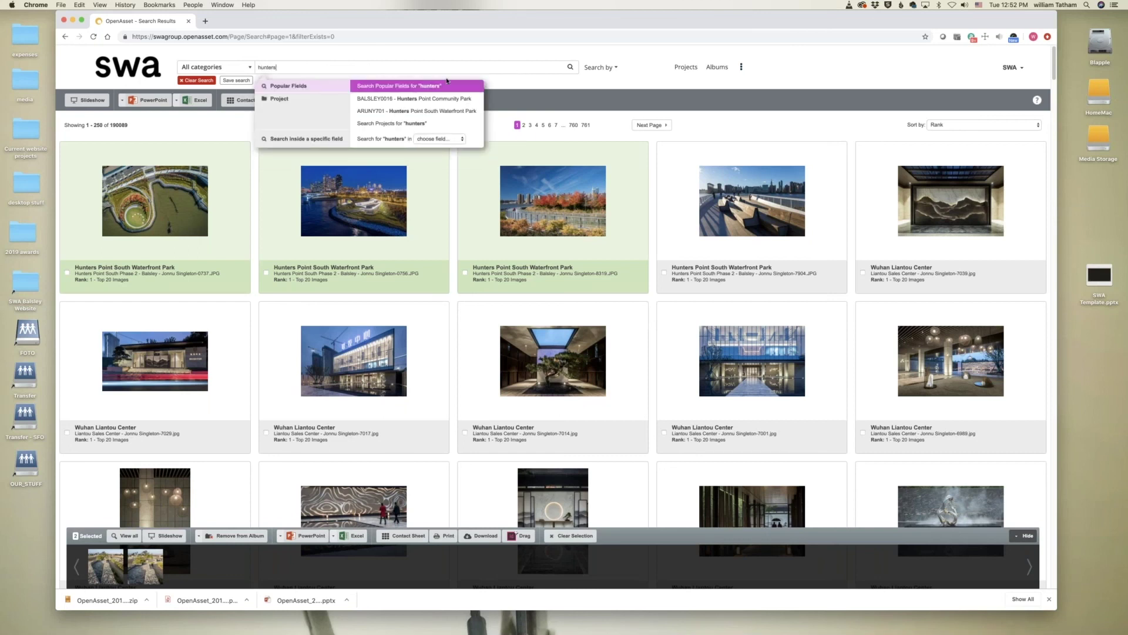
pyautogui.click(388, 114)
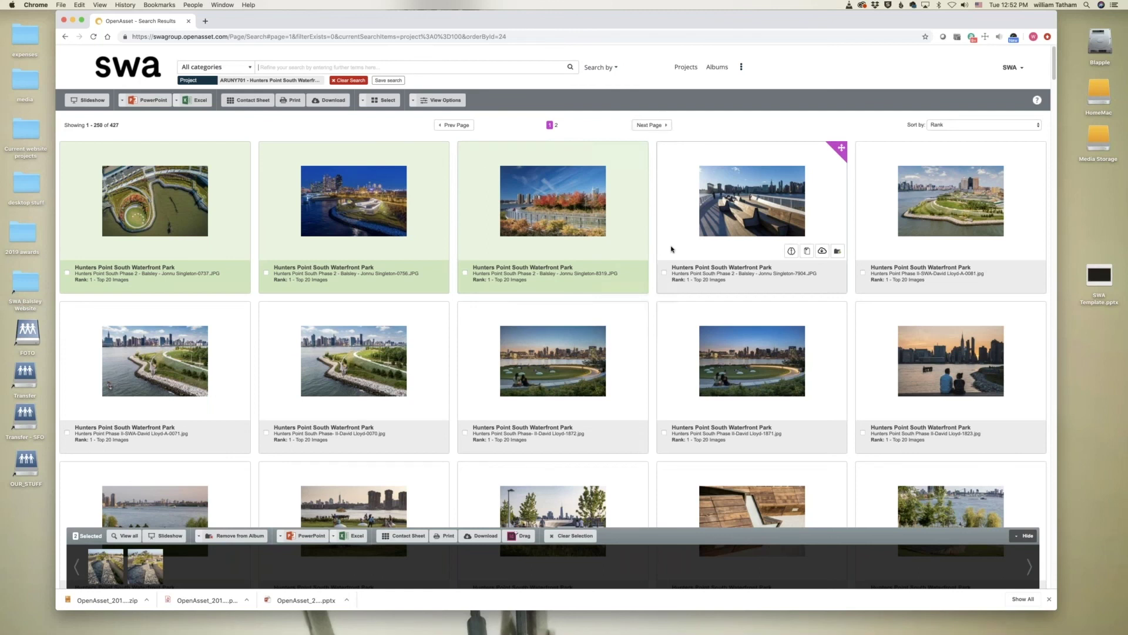
pyautogui.scroll(-3, 658, 252)
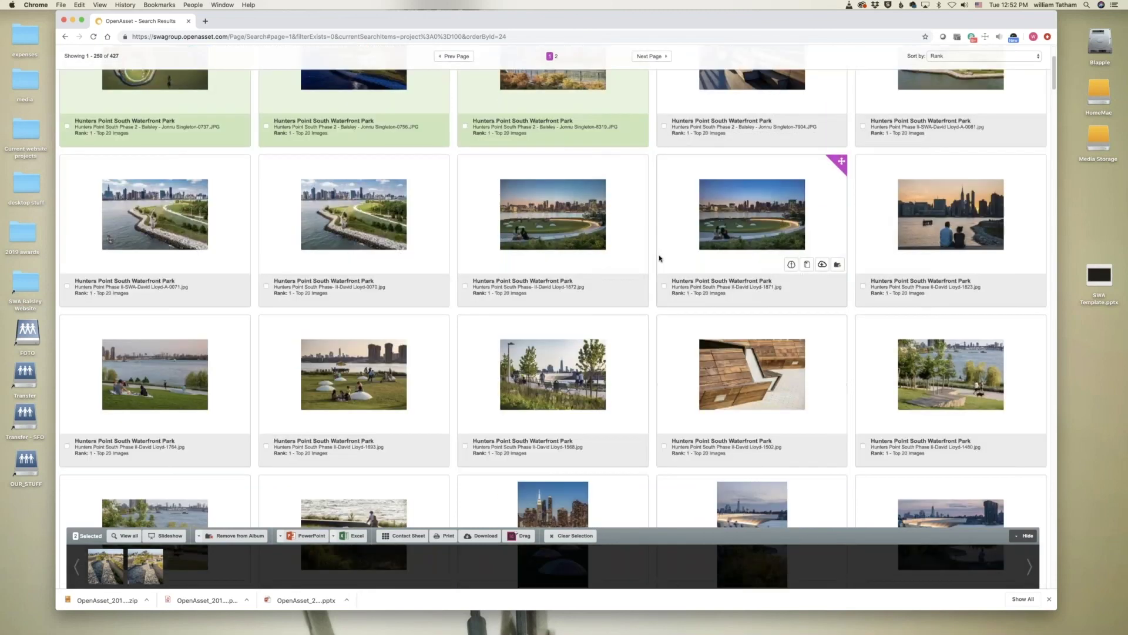
pyautogui.scroll(-2, 660, 258)
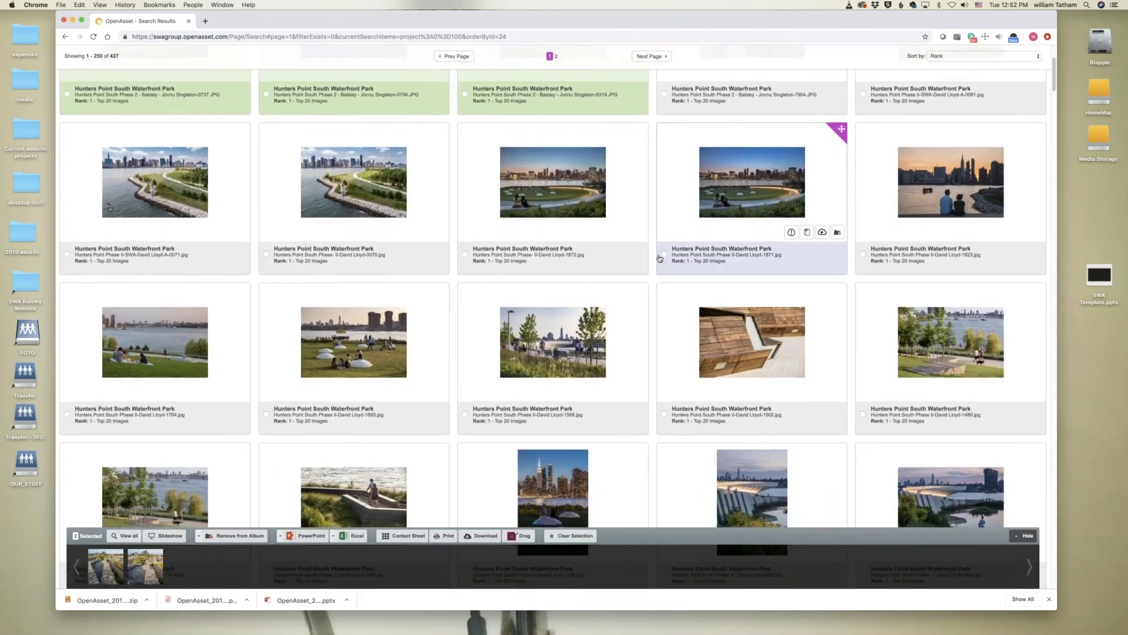
pyautogui.scroll(-2, 659, 257)
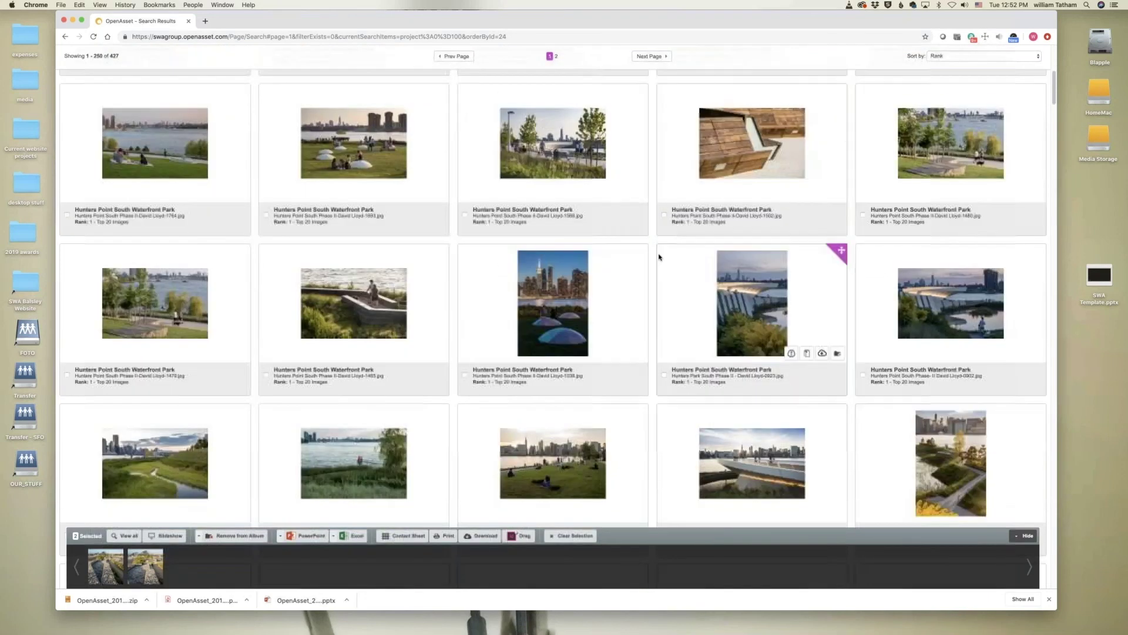
pyautogui.scroll(-3, 856, 382)
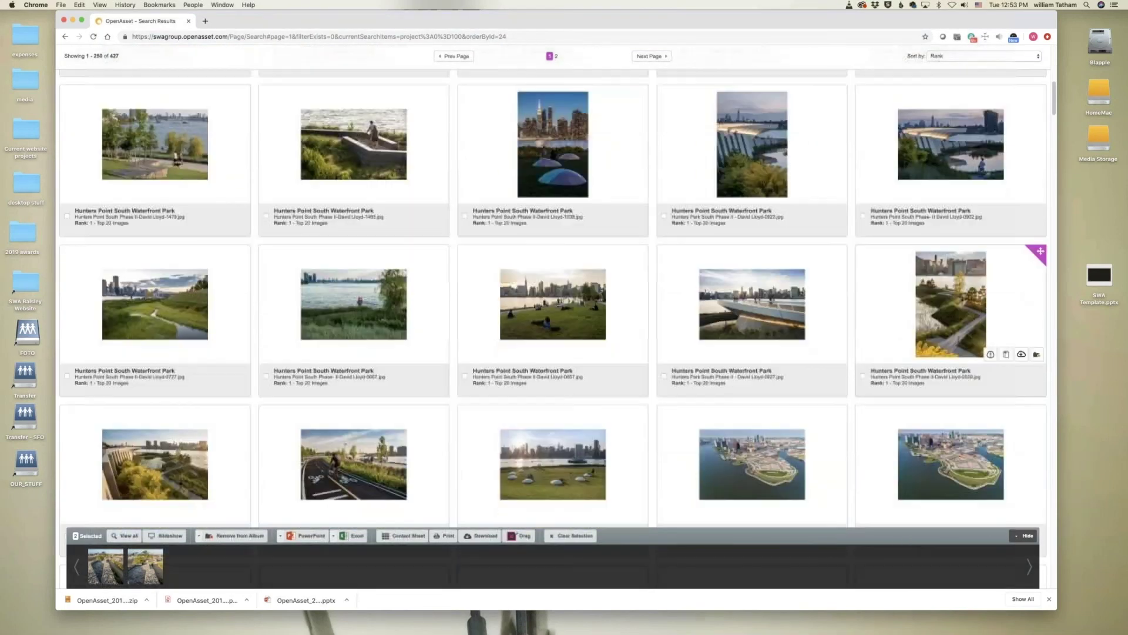
pyautogui.scroll(-3, 856, 382)
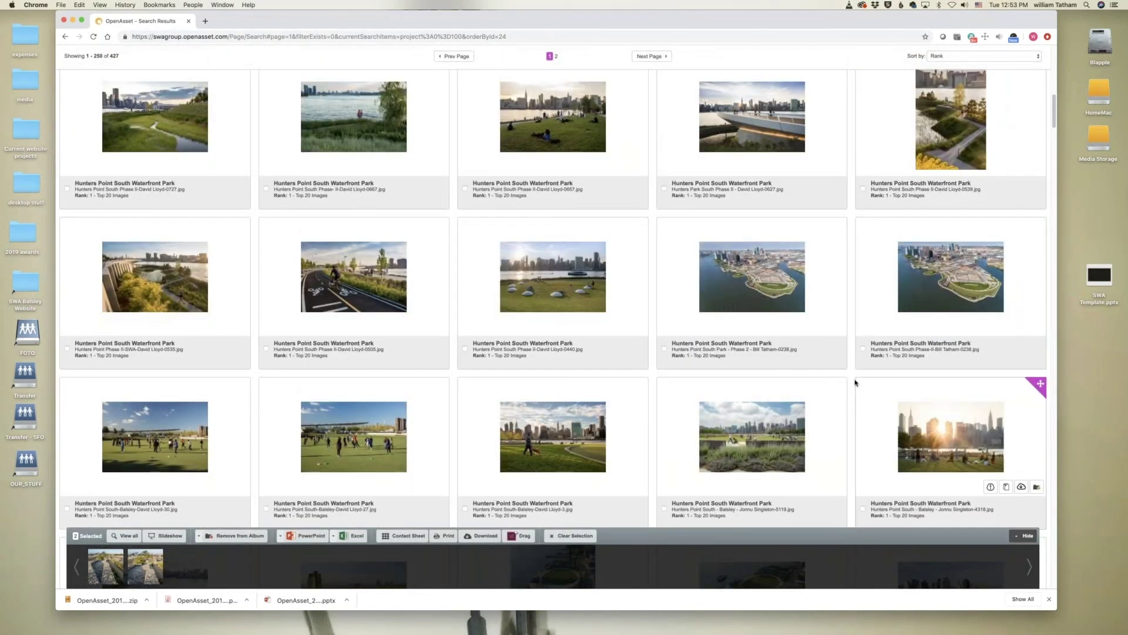
pyautogui.scroll(-4, 855, 382)
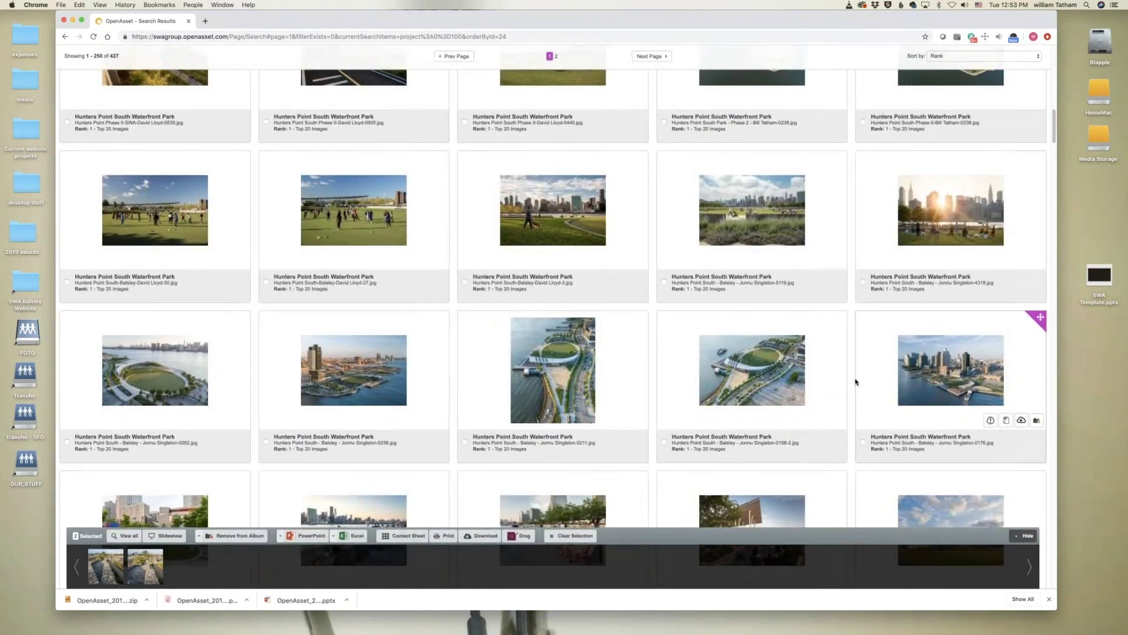
pyautogui.scroll(-2, 856, 382)
pyautogui.scroll(-6, 855, 382)
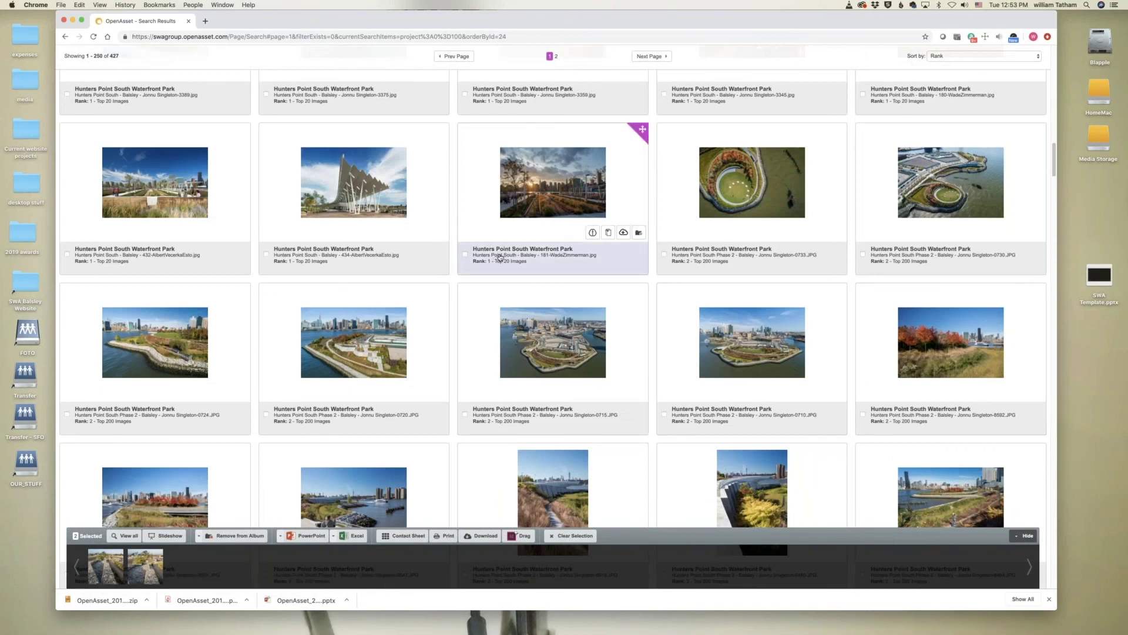
pyautogui.scroll(10, 497, 257)
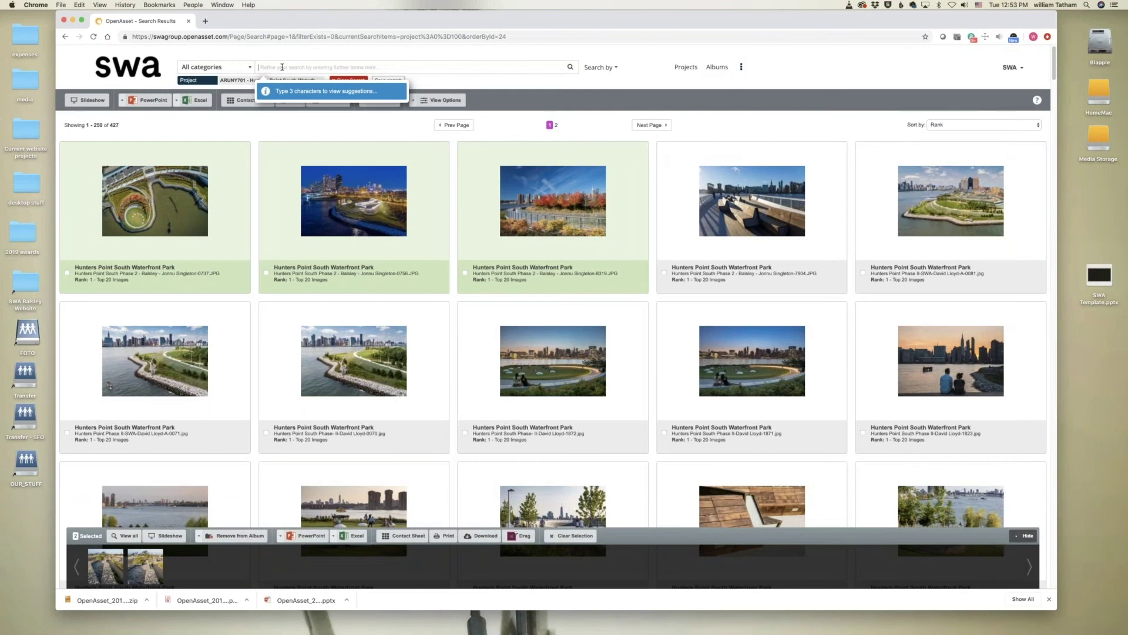
# Step: Search 'webs' and apply the Usage: Website Photos filter, leaving 23 Hunters Point images
pyautogui.write('web')
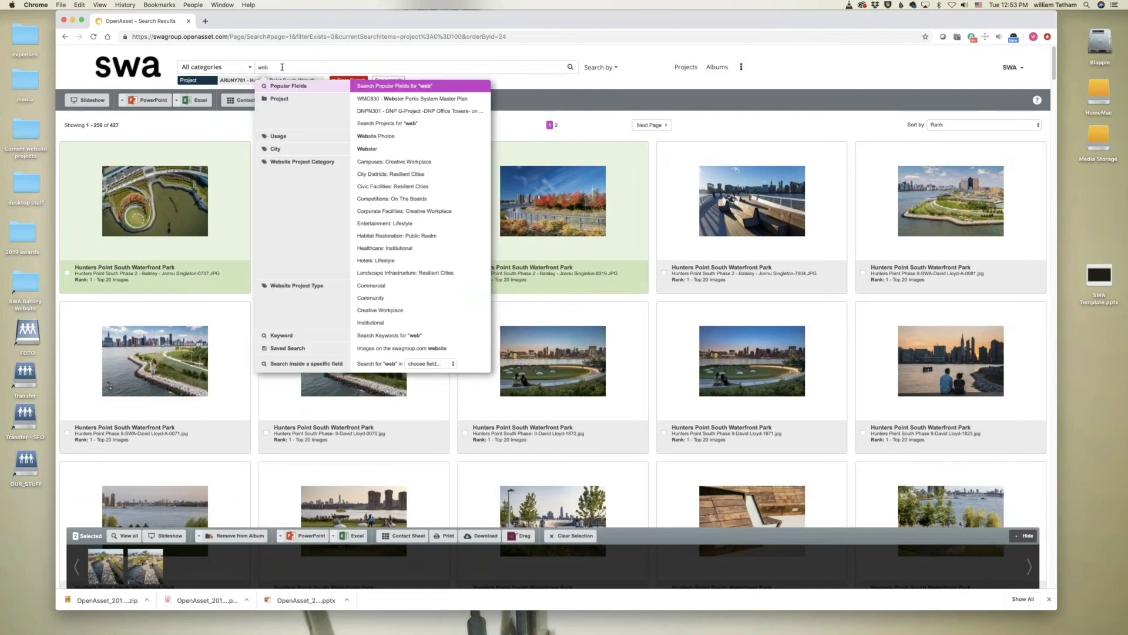
pyautogui.write('s')
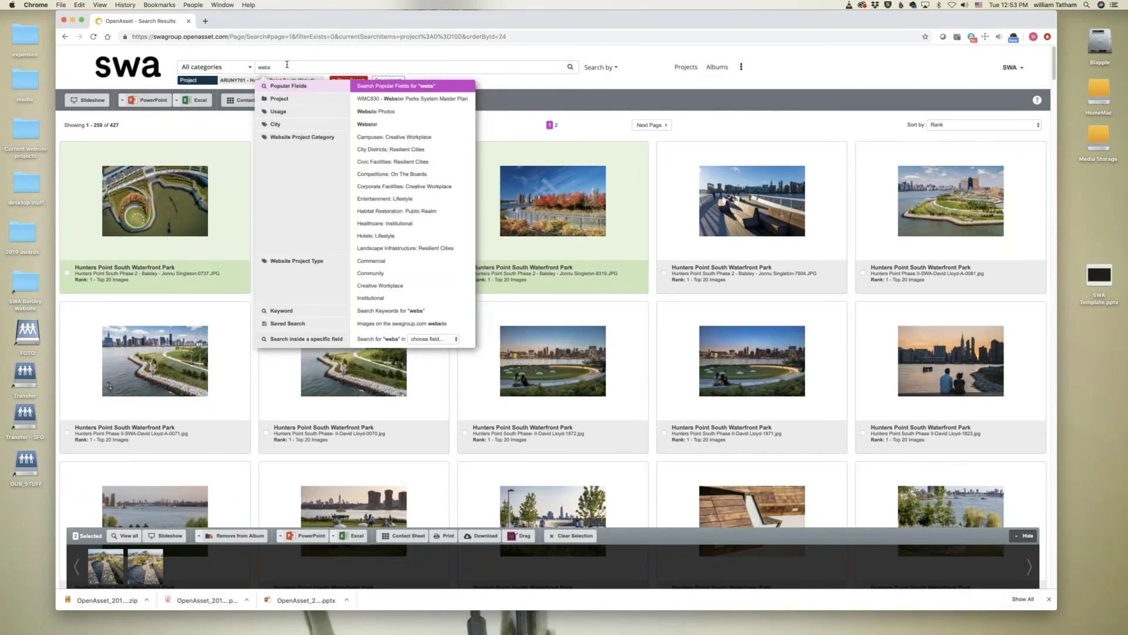
pyautogui.press('Down')
pyautogui.press('Down')
pyautogui.press('Return')
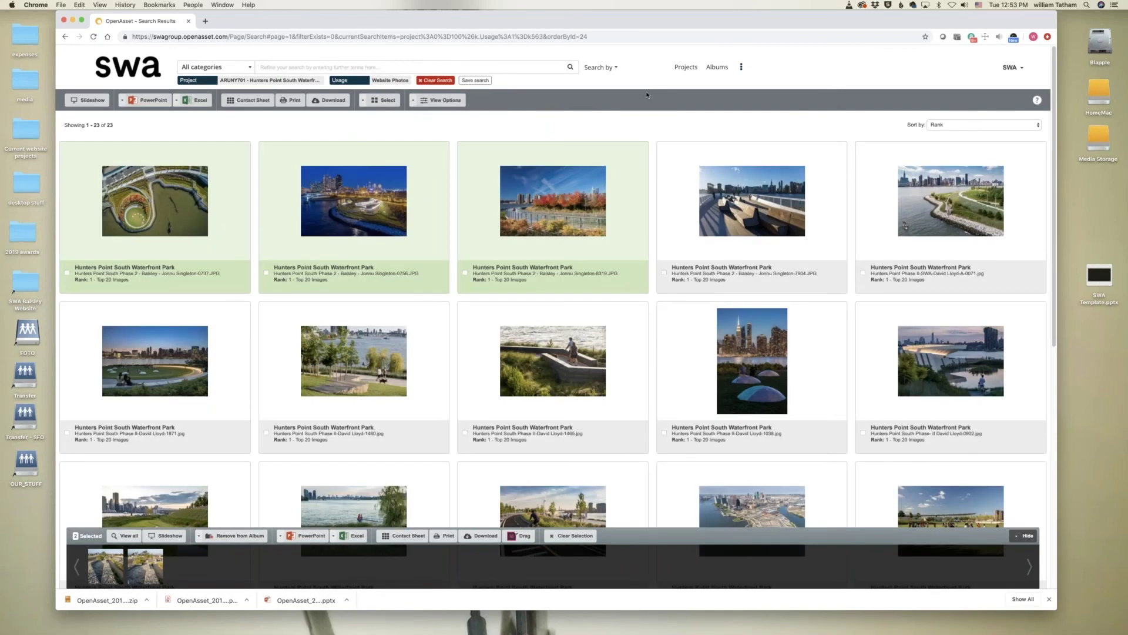
pyautogui.scroll(-5, 647, 91)
pyautogui.scroll(-3, 588, 147)
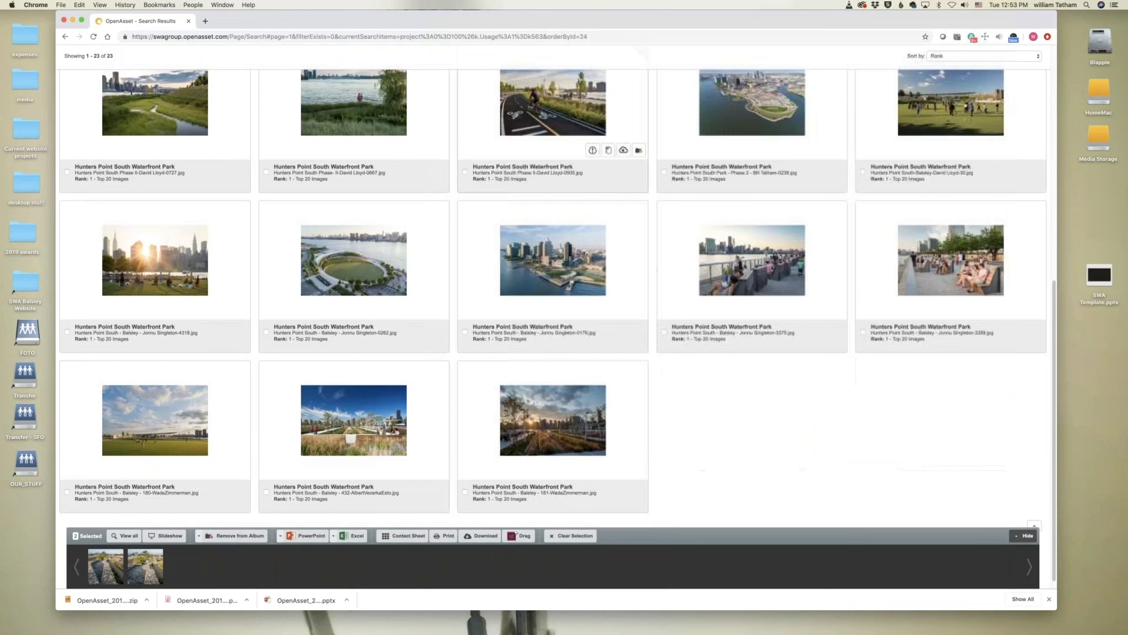
pyautogui.scroll(6, 588, 147)
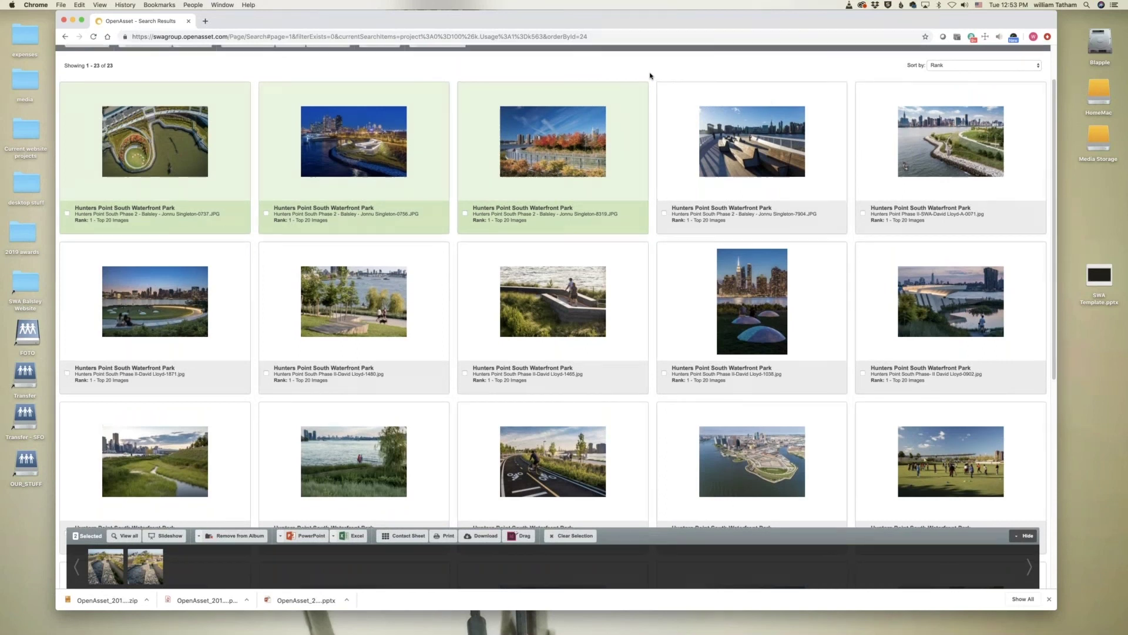
pyautogui.scroll(2, 650, 75)
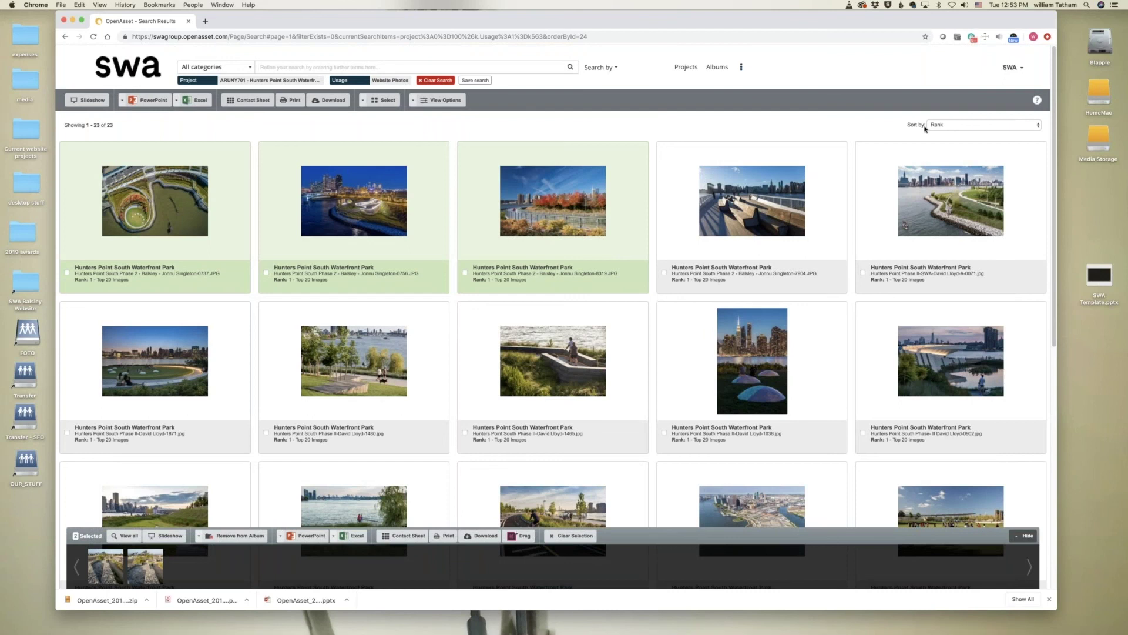
pyautogui.click(956, 127)
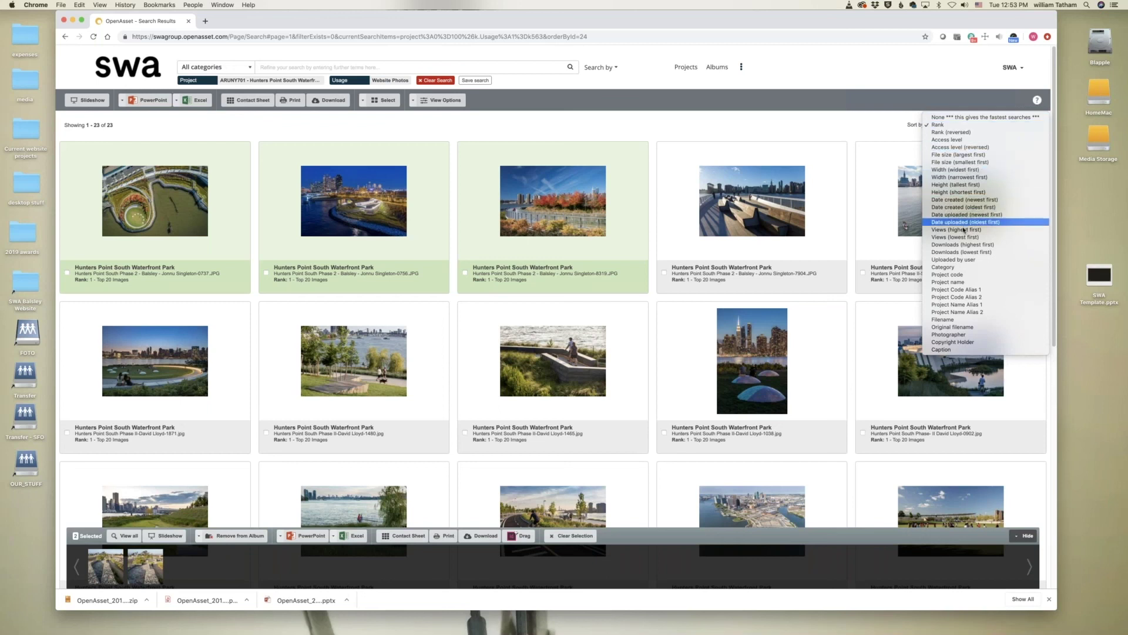
# Step: Sort the 23 website photos by Views (highest first)
pyautogui.click(964, 230)
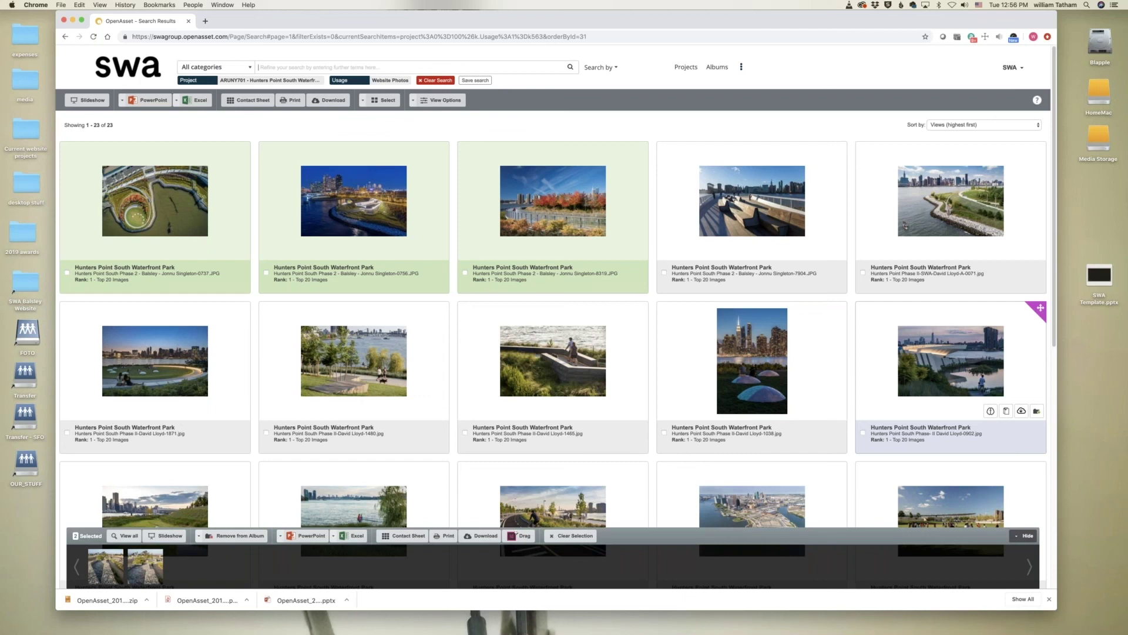
# Step: Dismiss Chrome's downloads bar at the bottom right of the window
pyautogui.click(1049, 599)
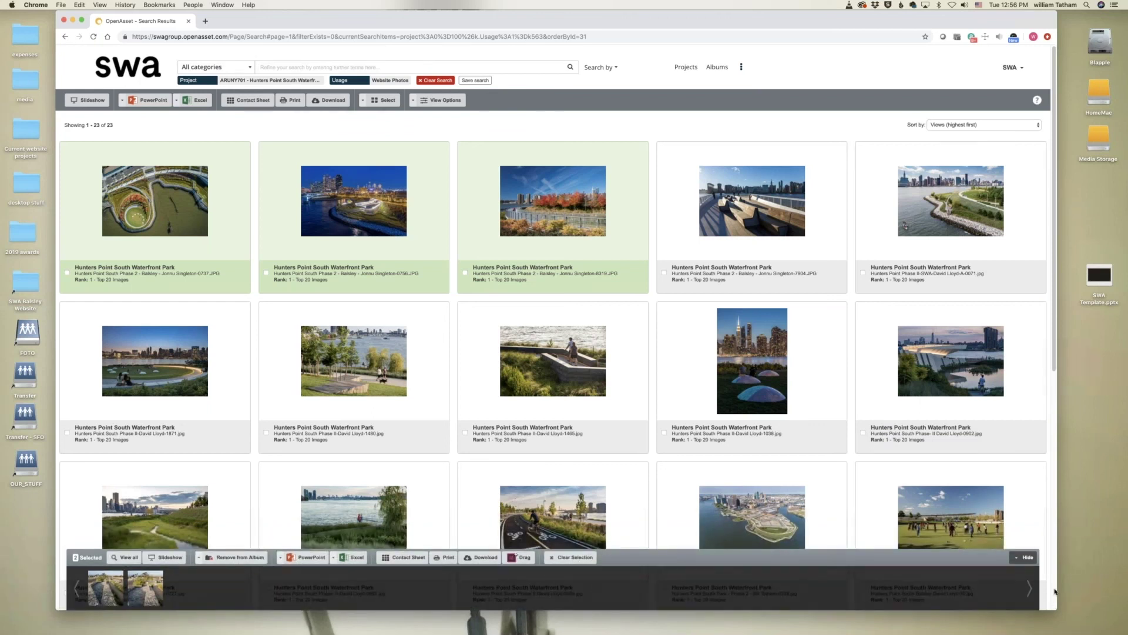